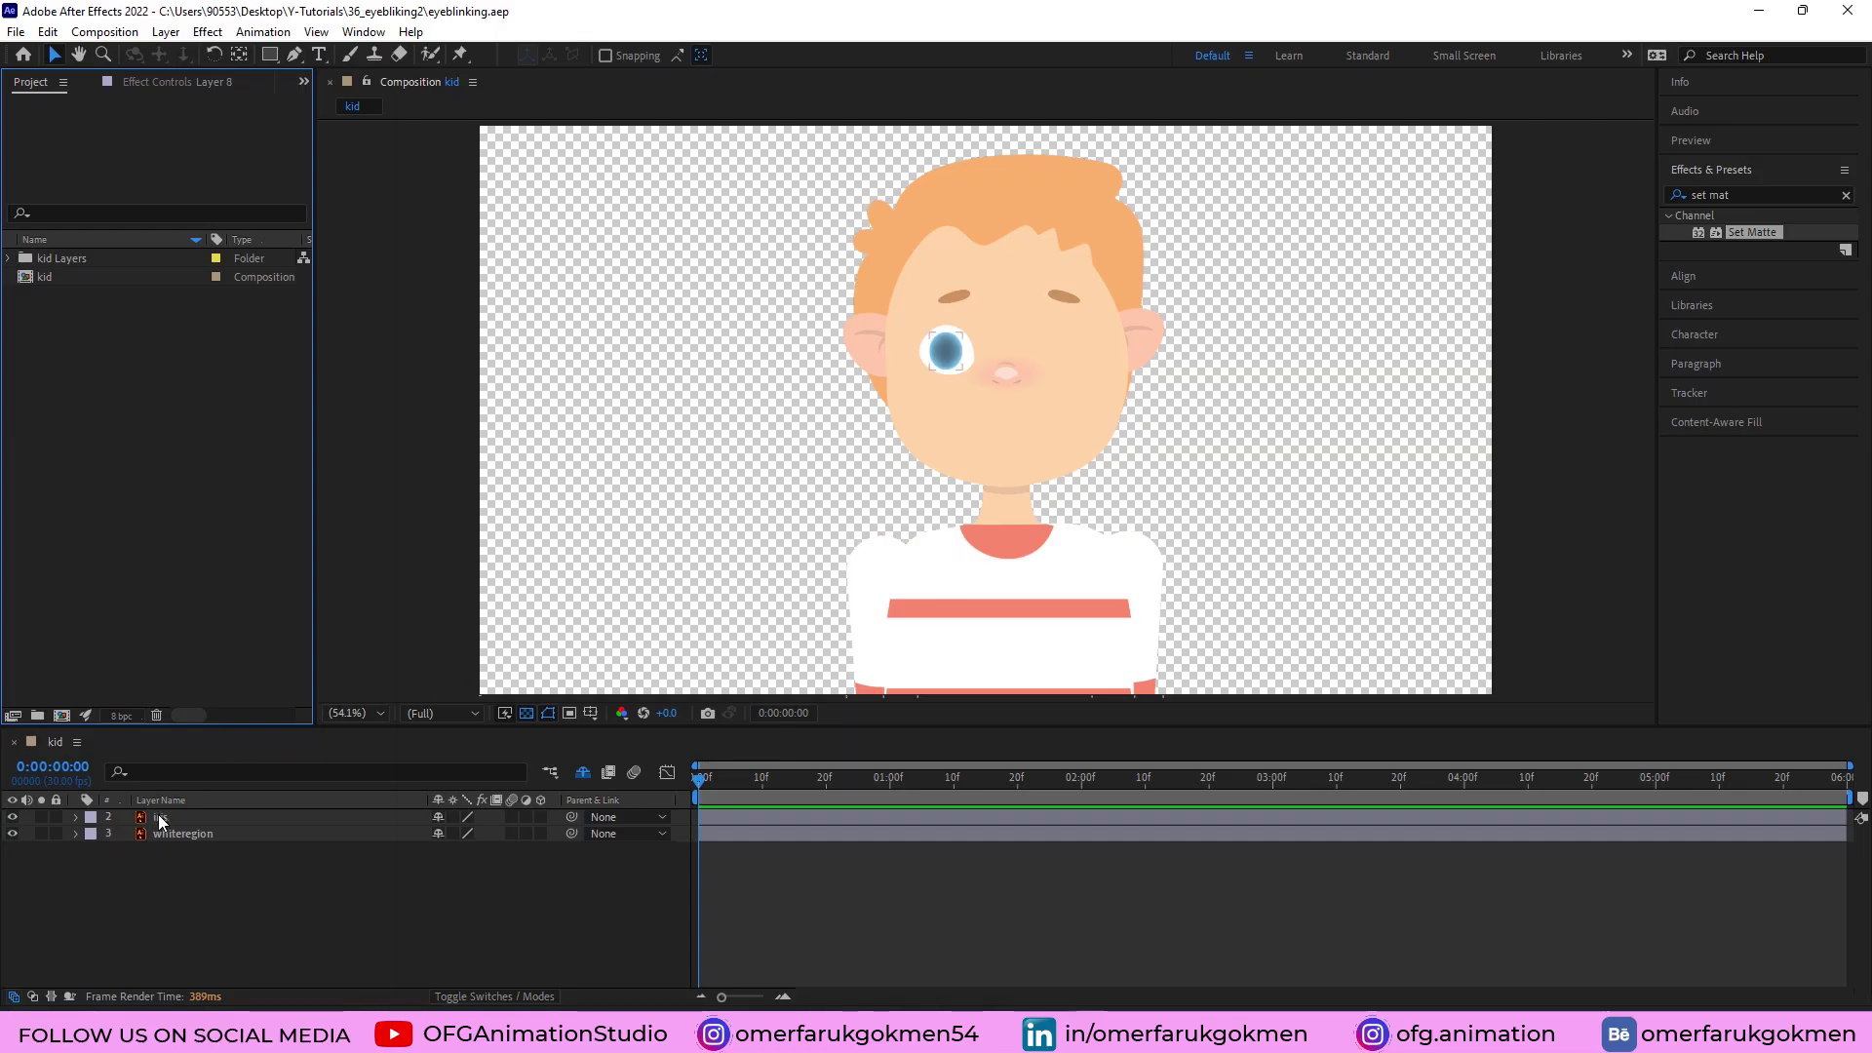
# Turn on Continuously Rasterize for the iris and whiteregion layers and select both.
pyautogui.moveTo(458, 817); pyautogui.dragTo(450, 834)
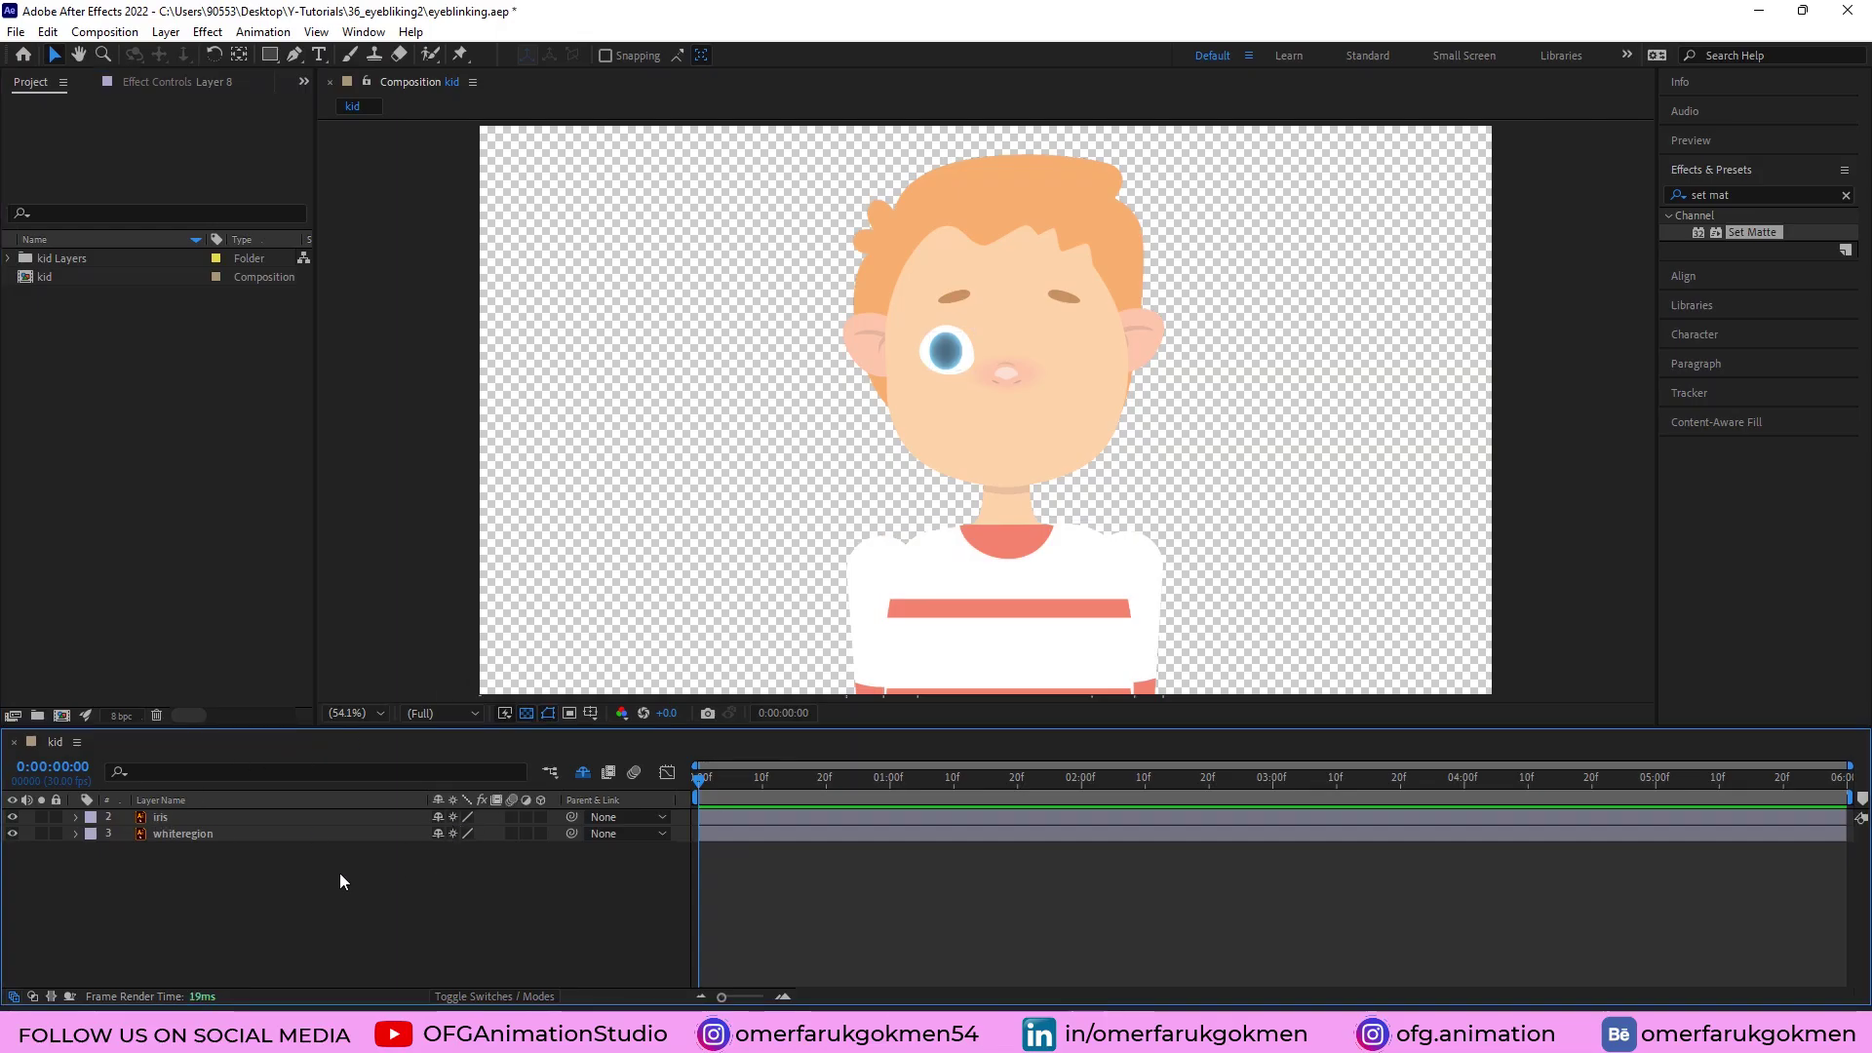
pyautogui.click(186, 833)
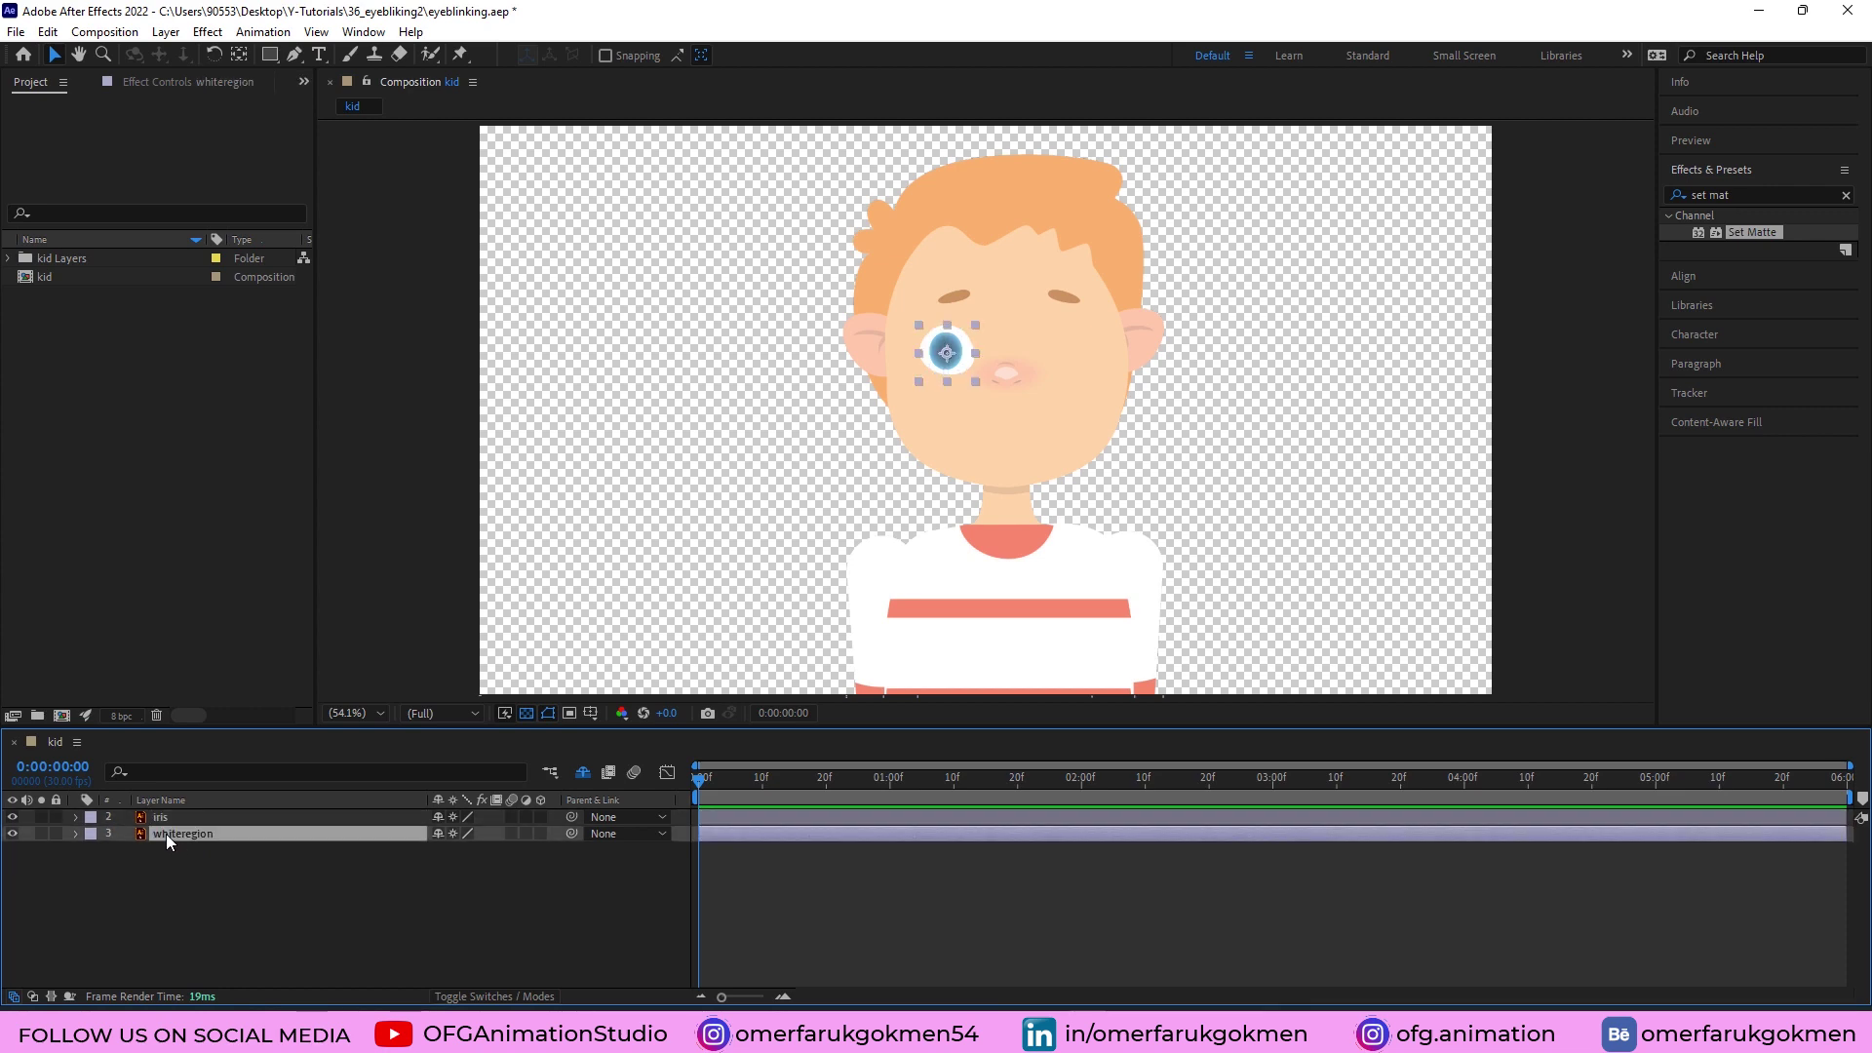
pyautogui.hotkey('ctrl', 'a')
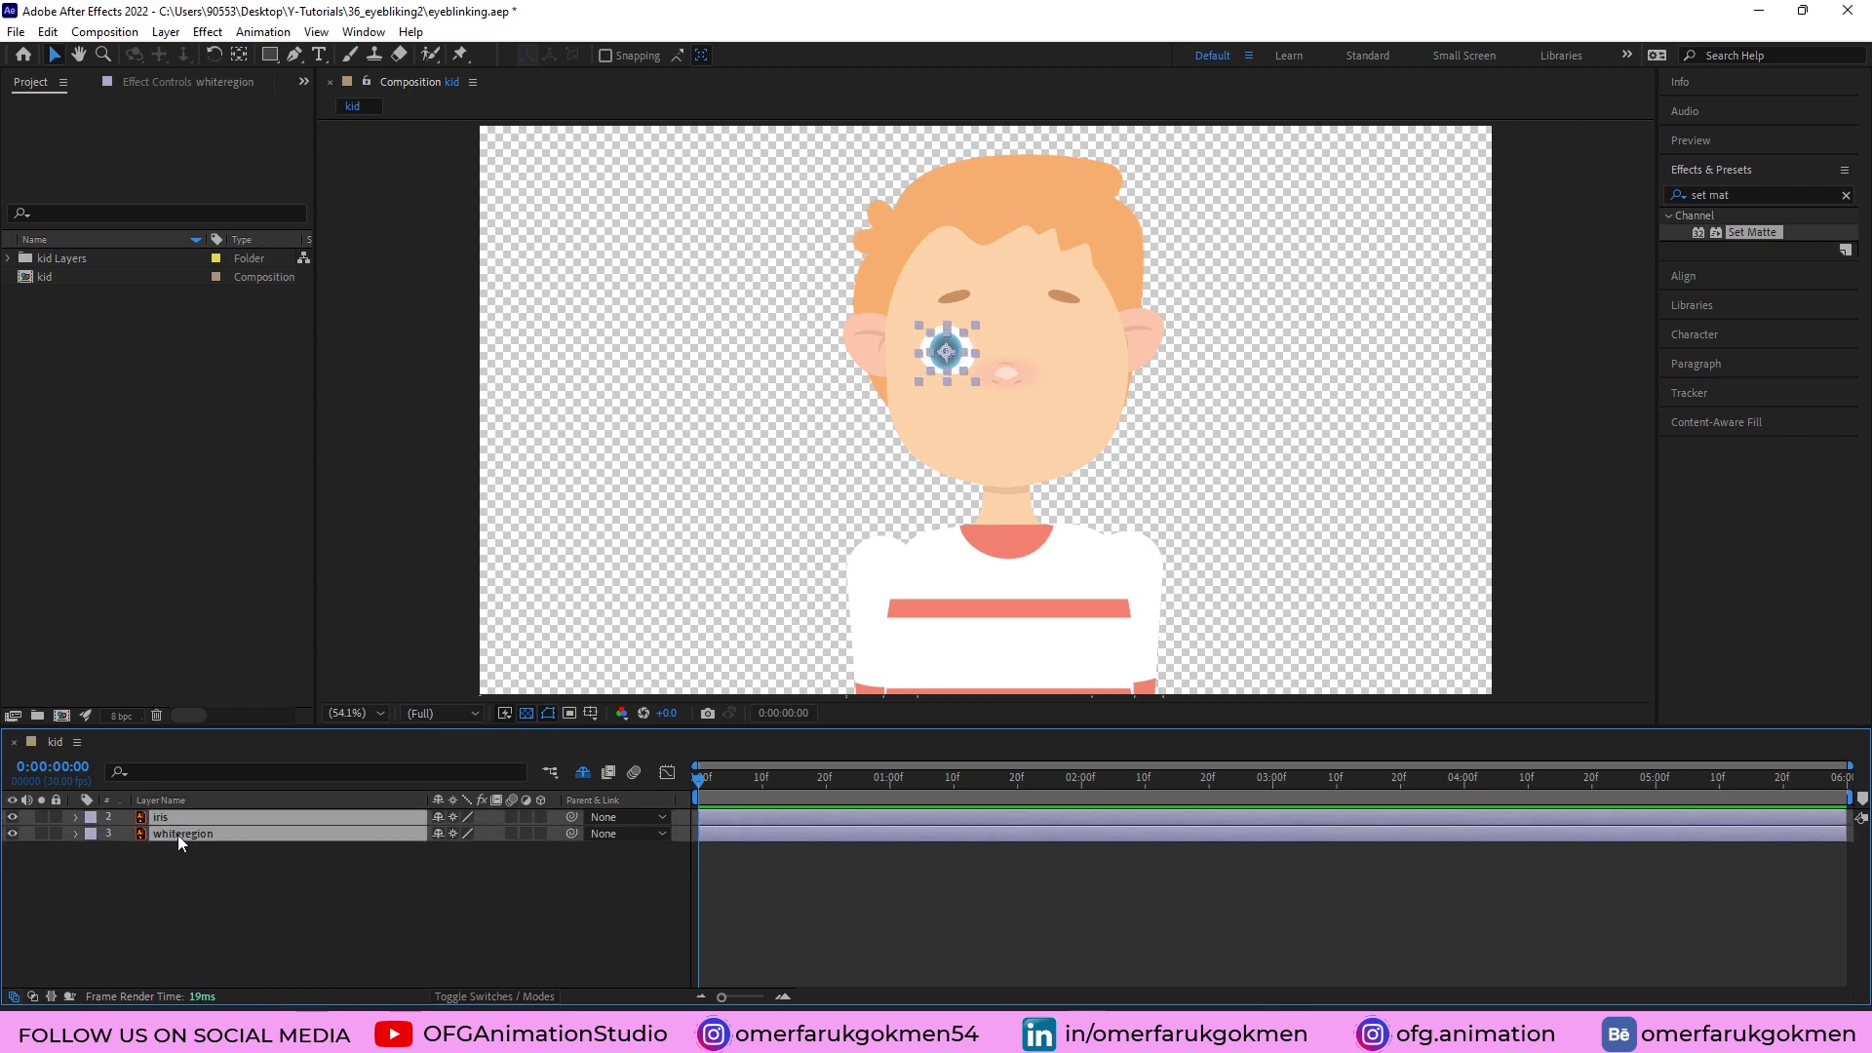
# Pre-compose the two eye layers into a new composition named eyeL.
pyautogui.rightClick(177, 835)
pyautogui.click(249, 733)
pyautogui.write('eye')
pyautogui.press('capslock')
pyautogui.write('L')
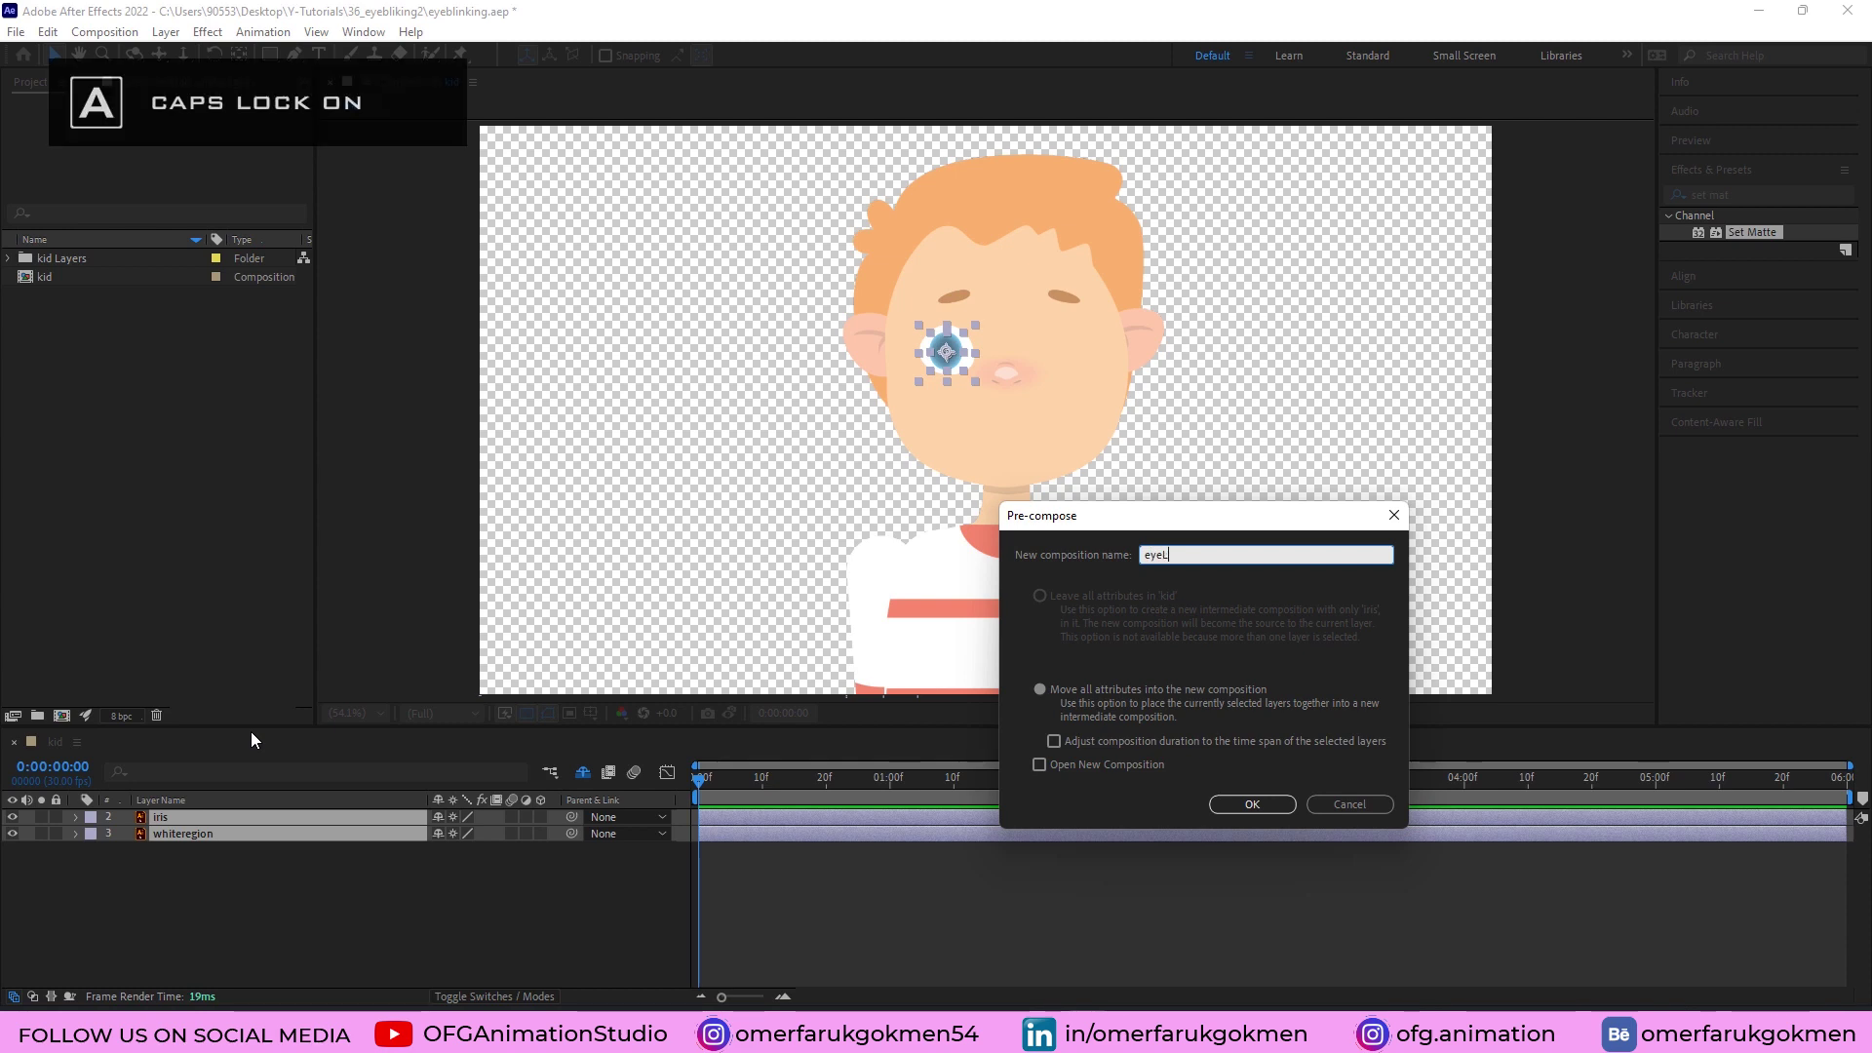
pyautogui.press('Return')
pyautogui.press('capslock')
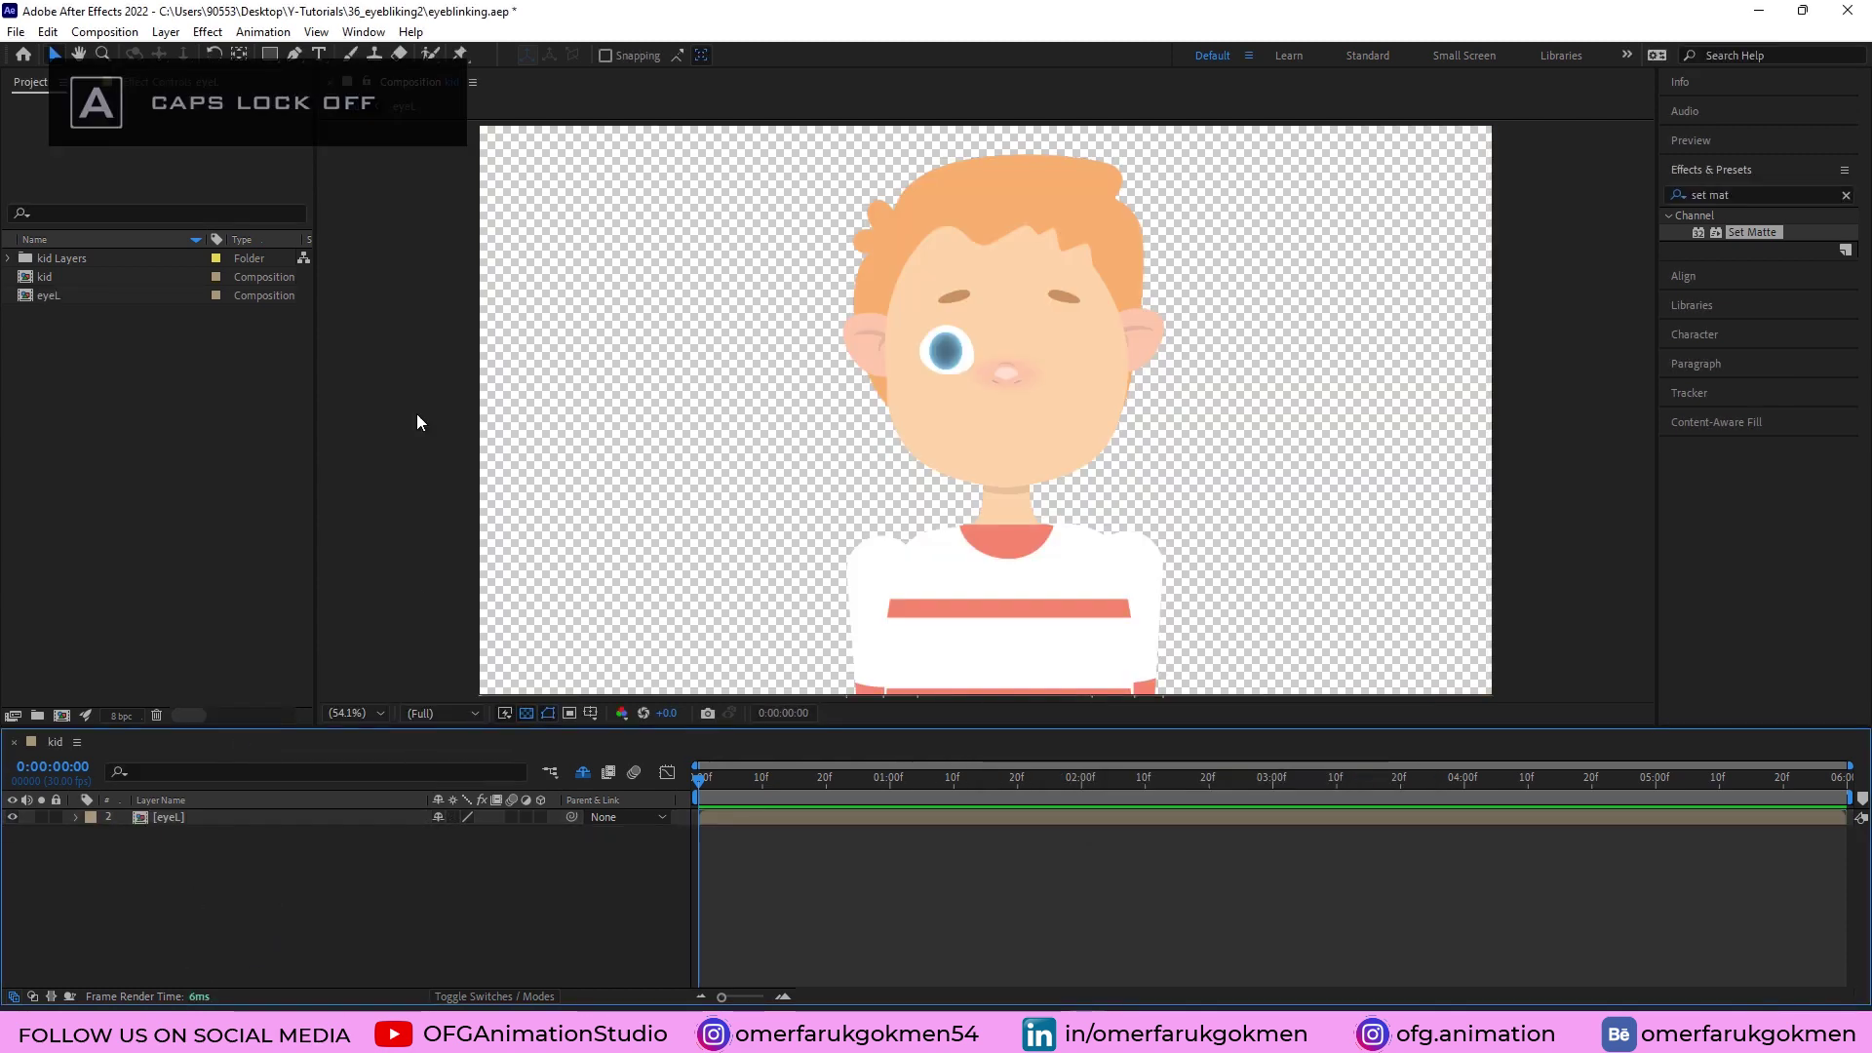
# Draw a rectangle shape over the eyebrow above the left eye with the Rectangle Tool.
pyautogui.click(270, 56)
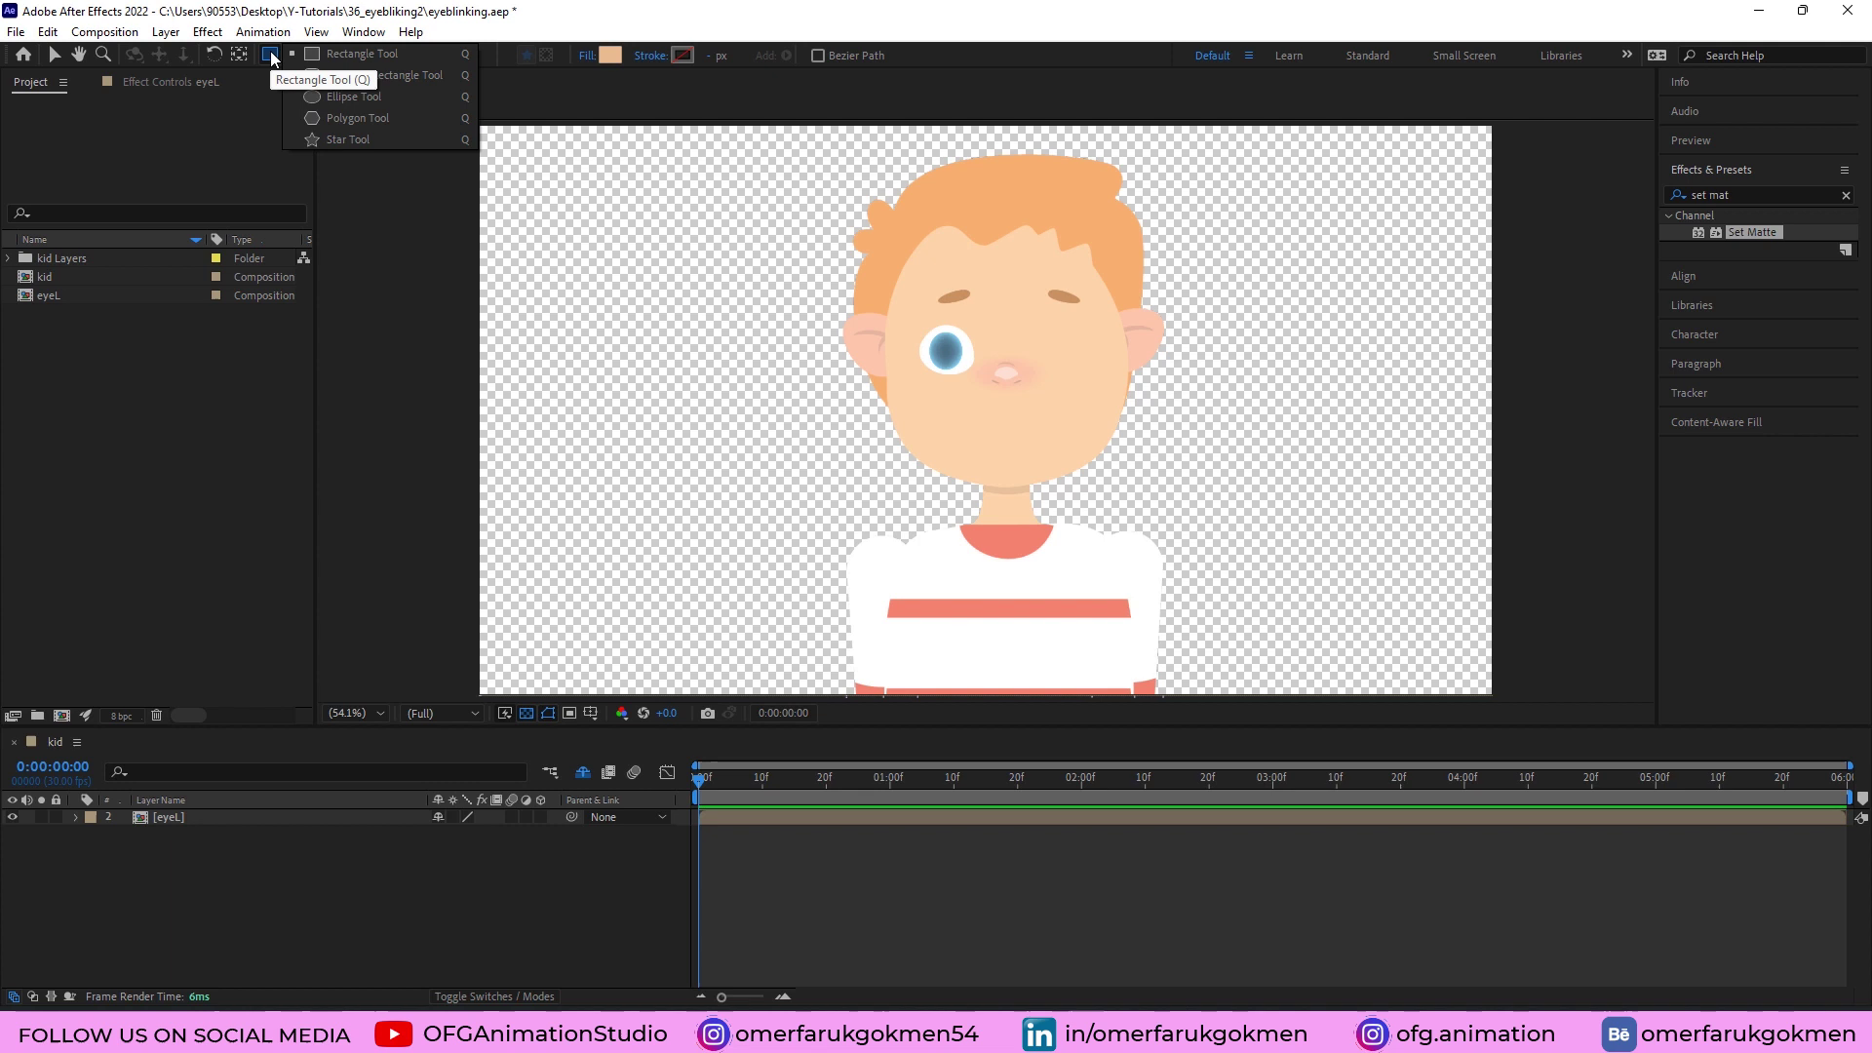
pyautogui.click(360, 54)
pyautogui.scroll(2, 970, 309)
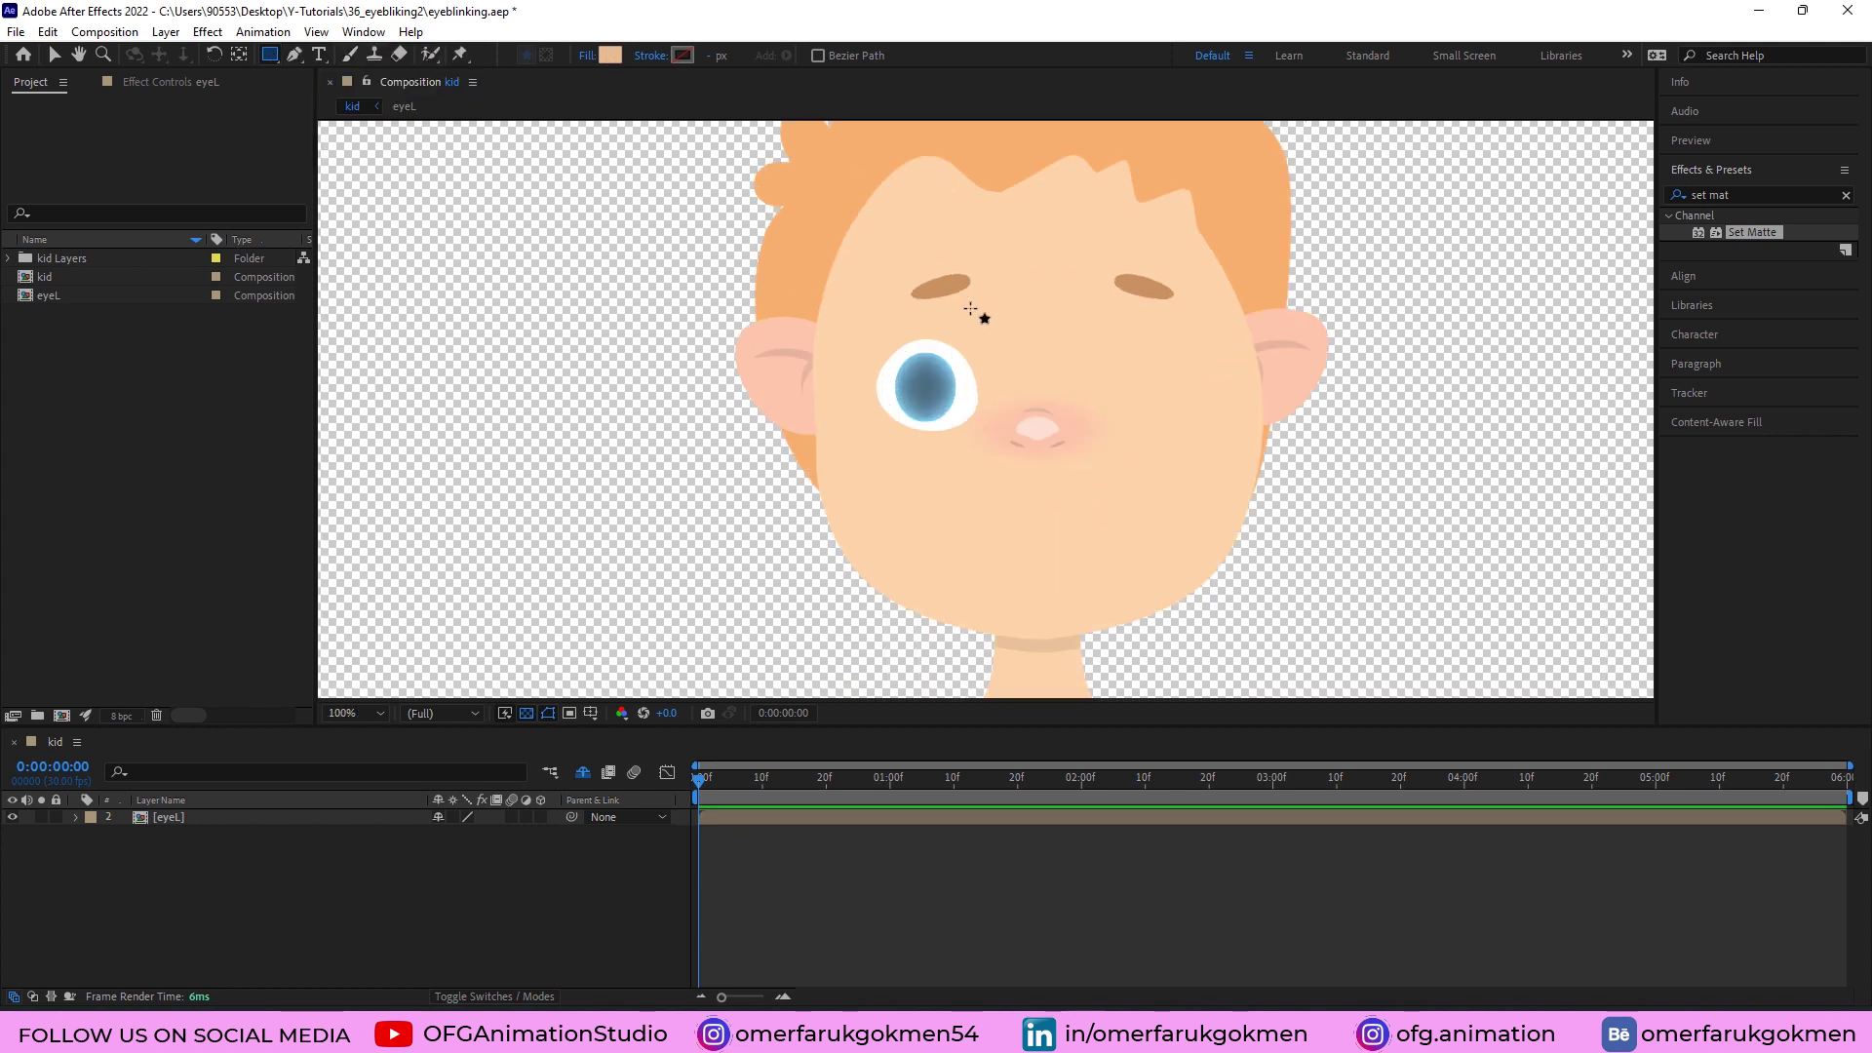
pyautogui.moveTo(746, 227)
pyautogui.mouseDown()
pyautogui.moveTo(802, 301)
pyautogui.moveTo(1028, 347)
pyautogui.moveTo(1026, 368)
pyautogui.mouseUp()
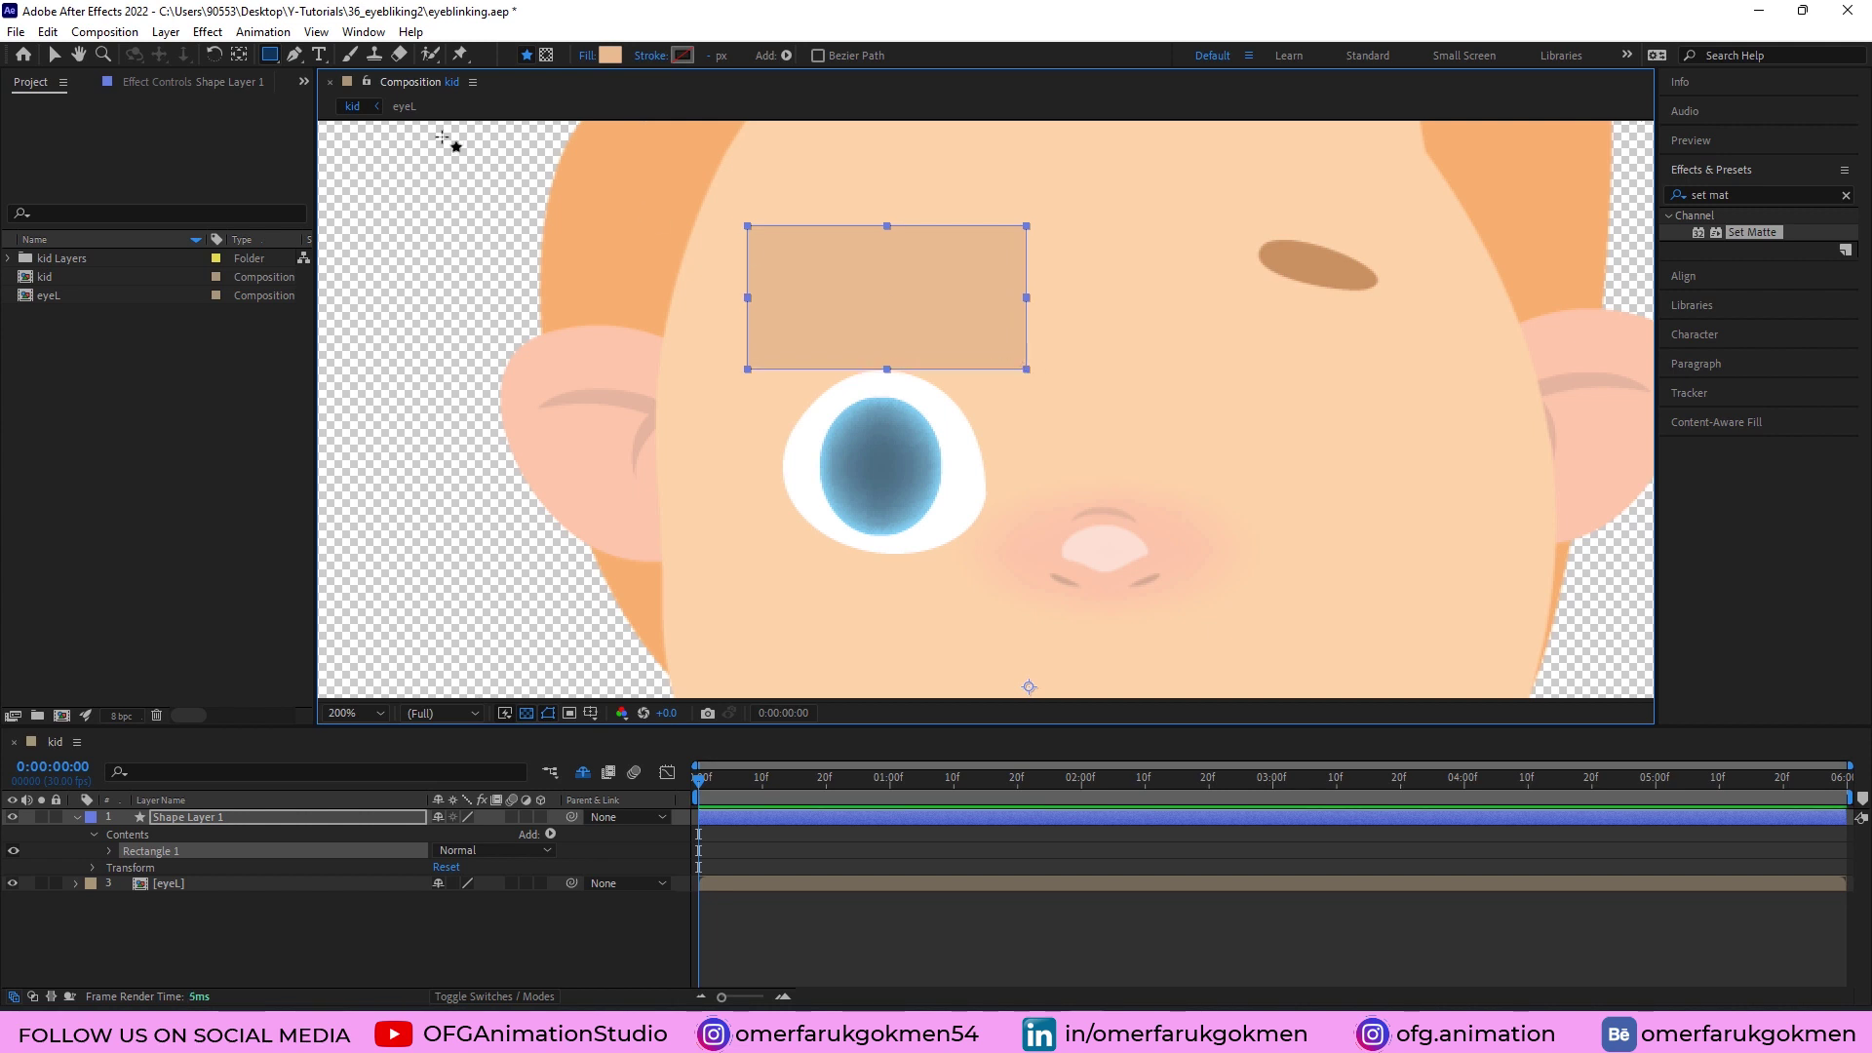
# Centre the rectangle's anchor point and select Shape Layer 1 for renaming.
pyautogui.click(239, 54)
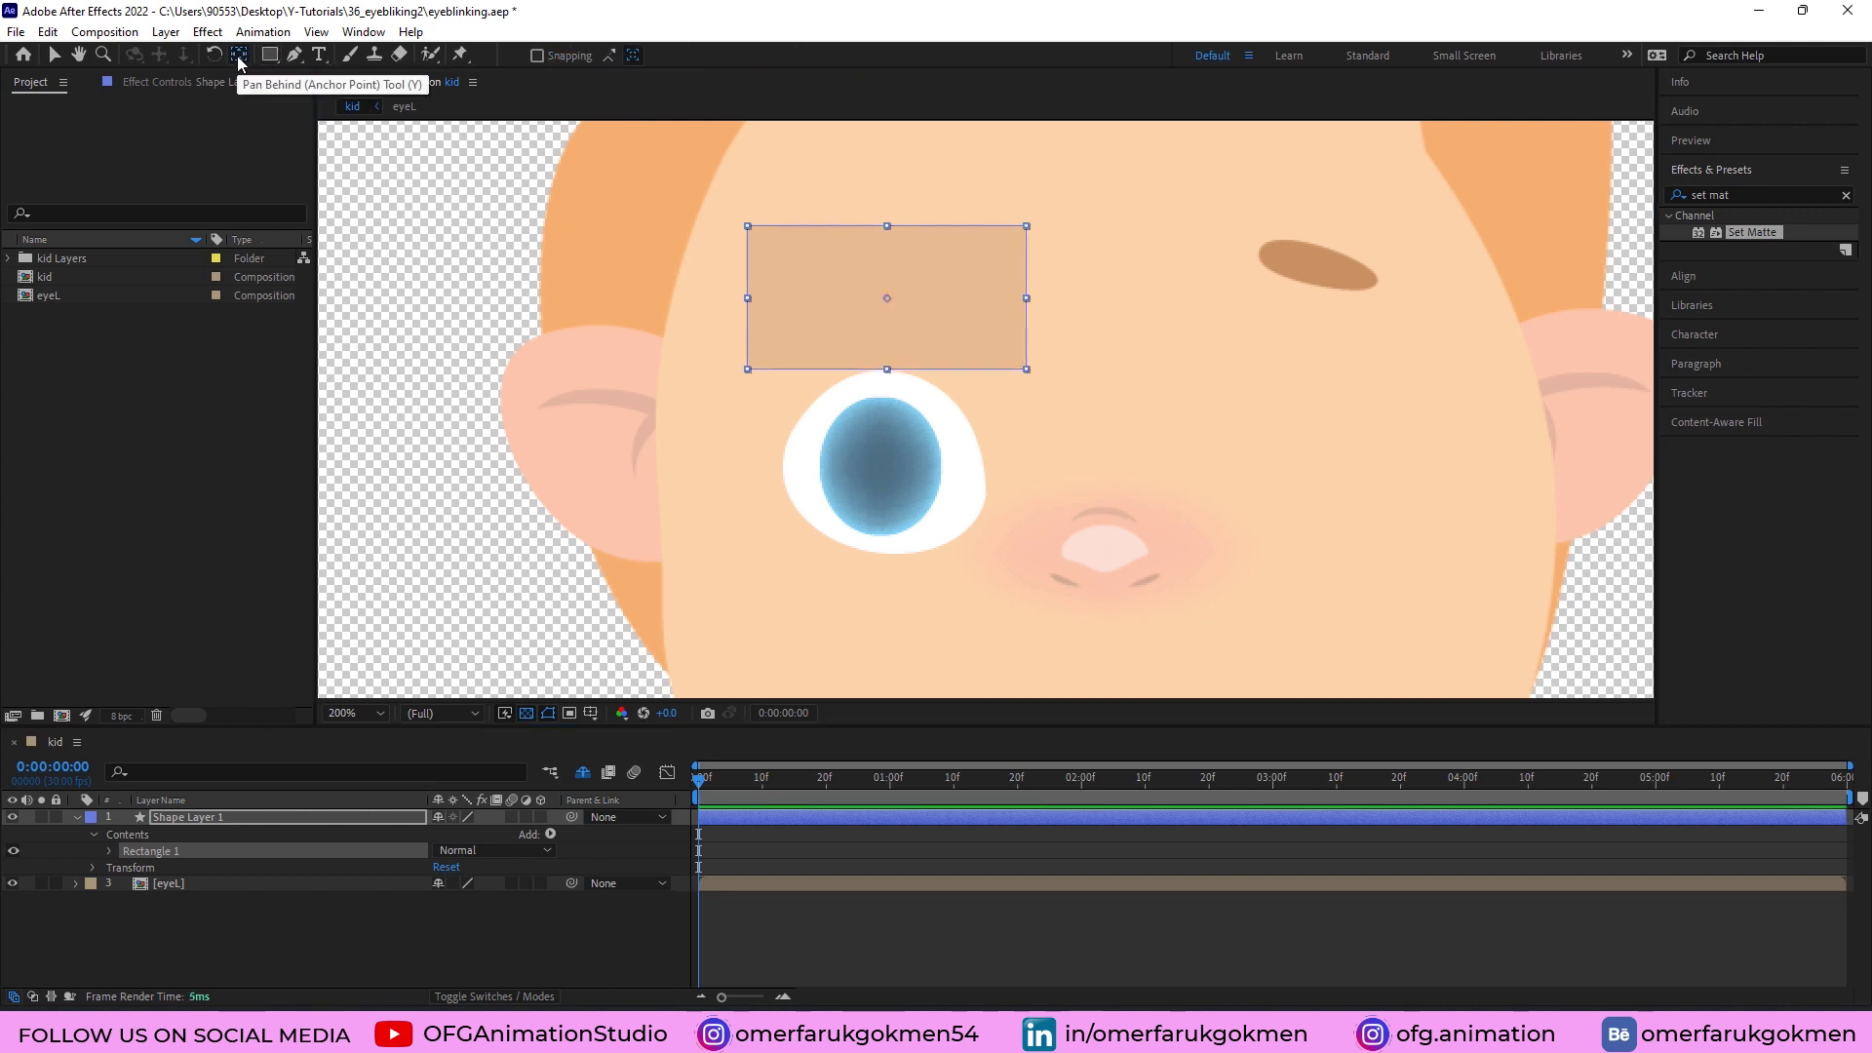
pyautogui.scroll(-2, 913, 328)
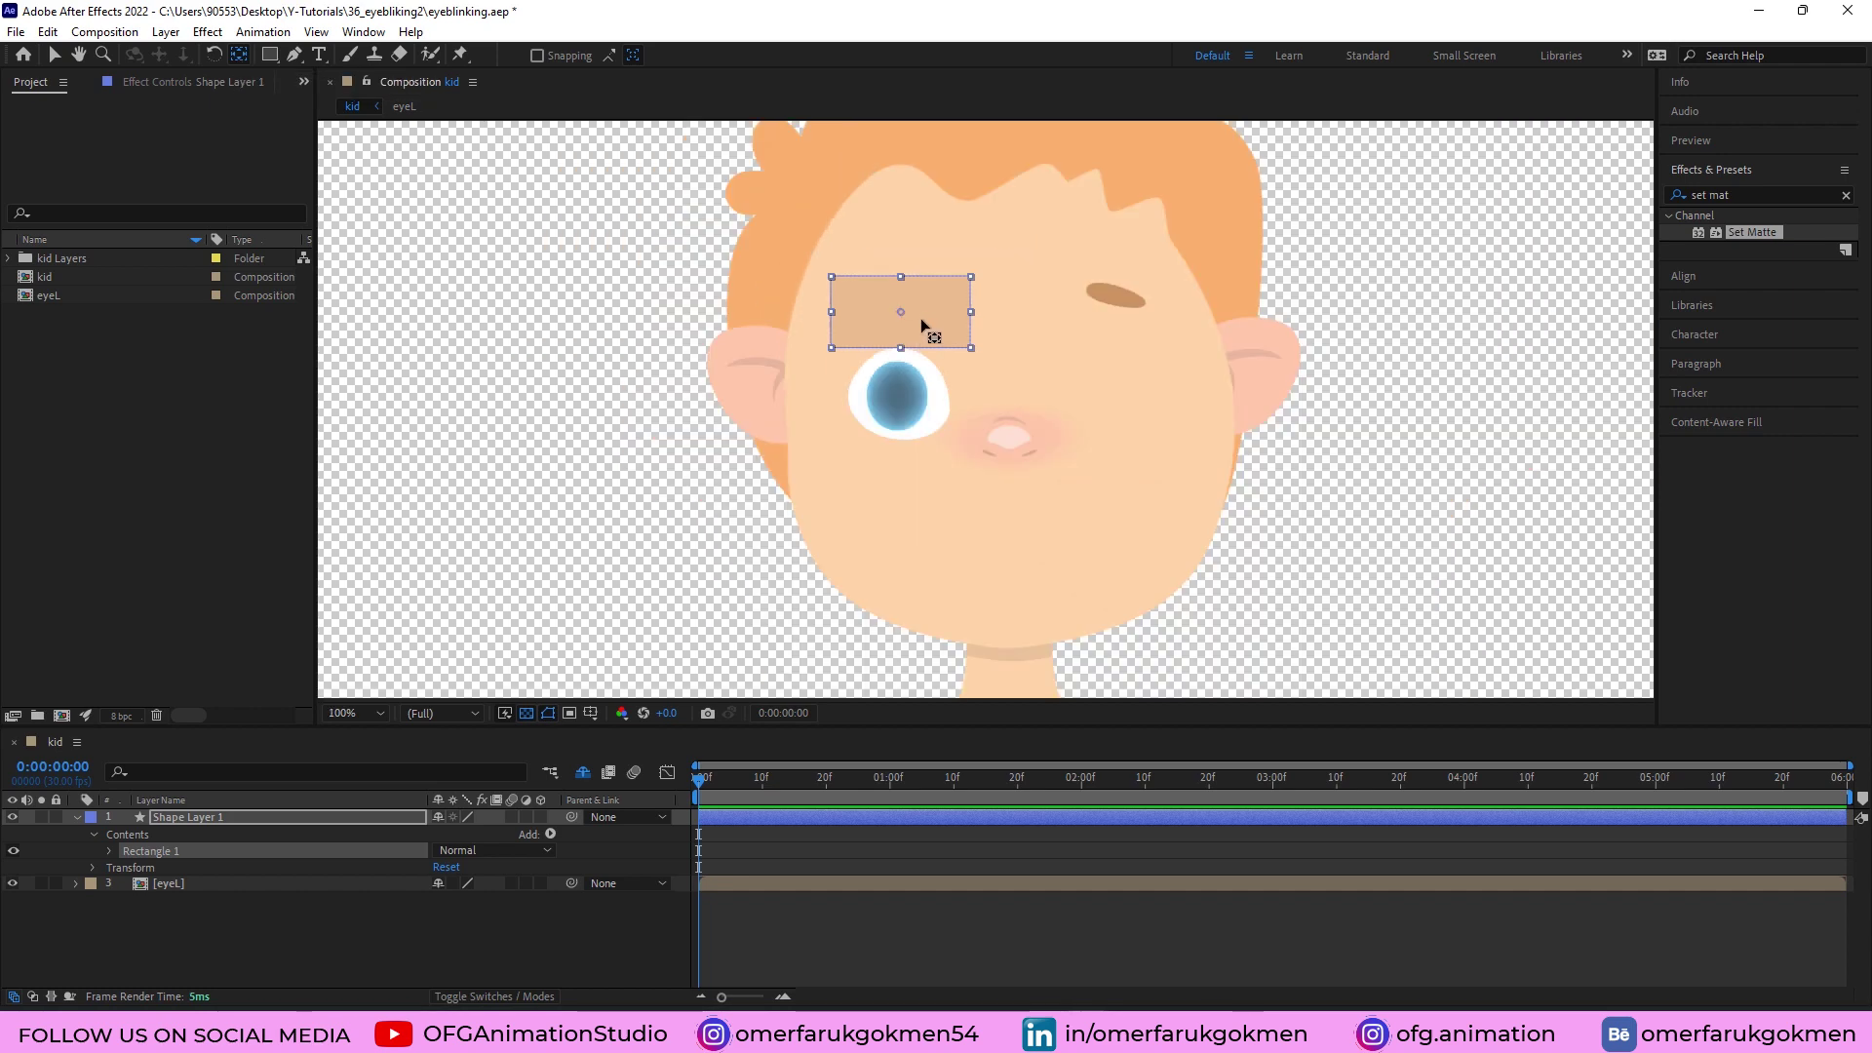
pyautogui.click(427, 914)
pyautogui.click(263, 819)
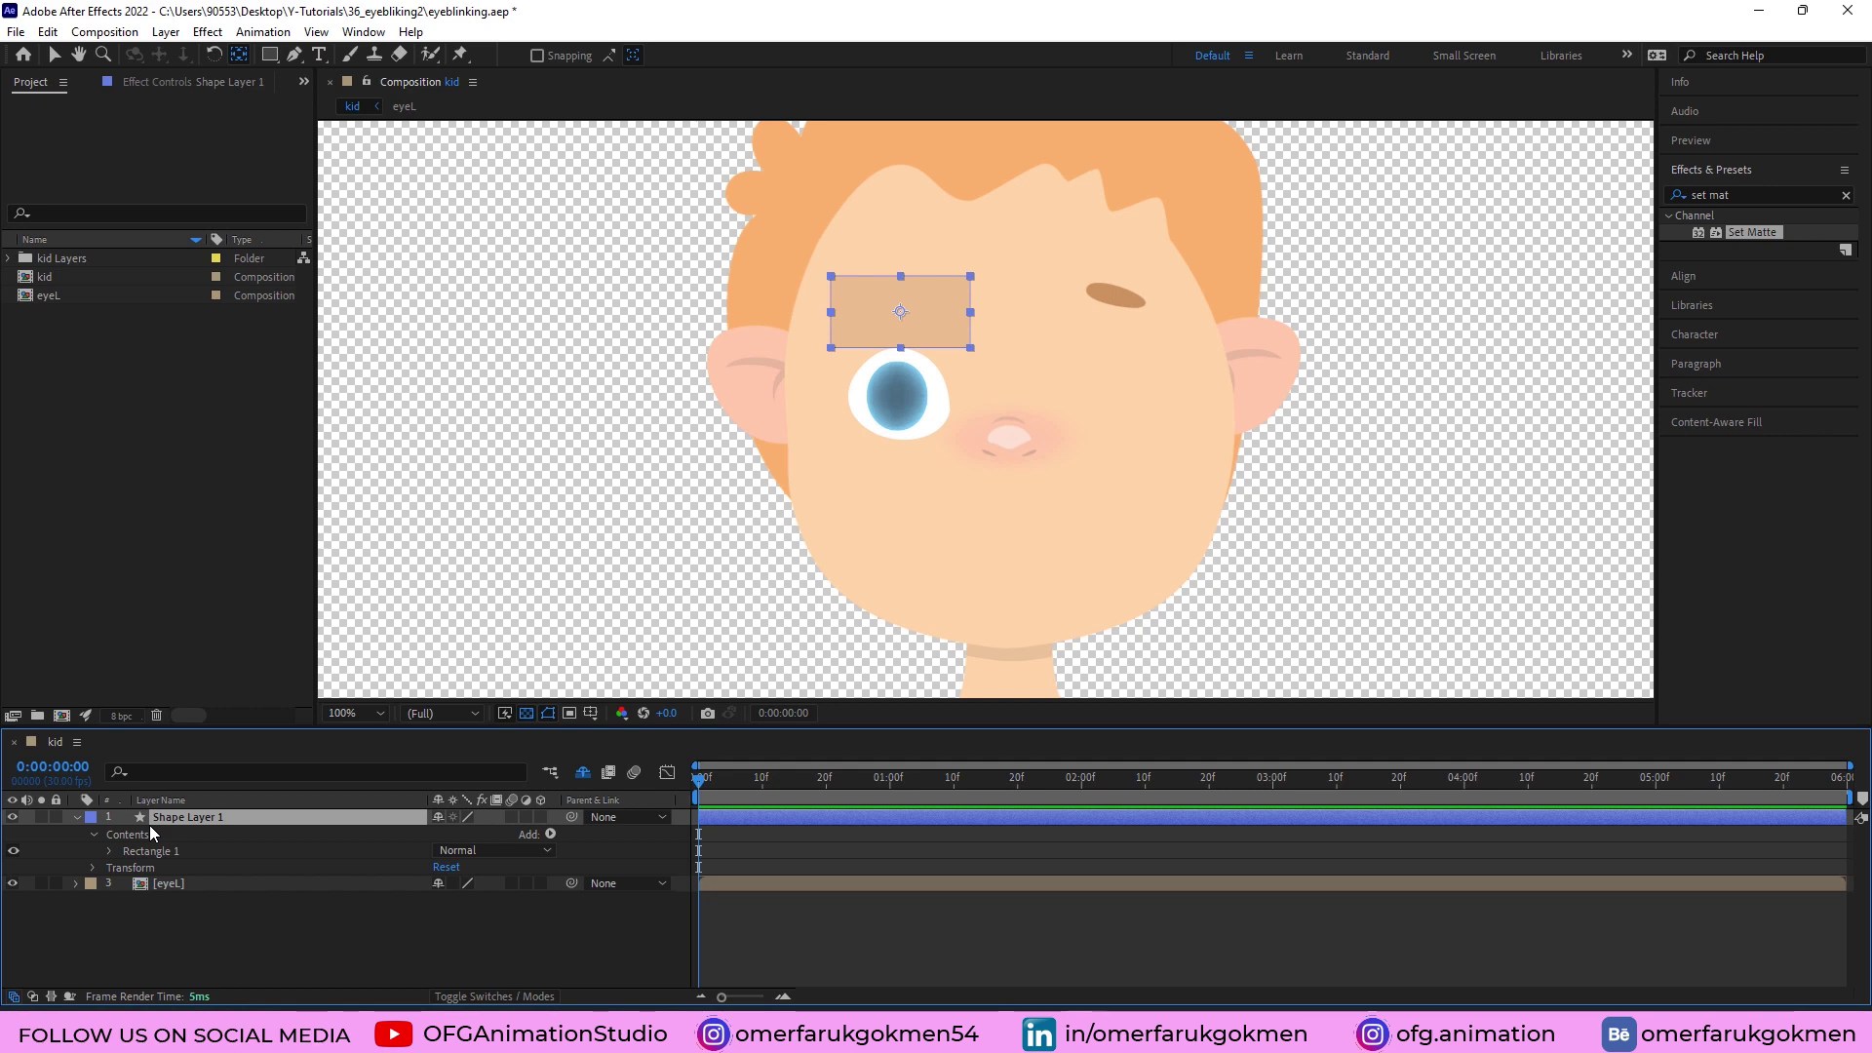
pyautogui.press('Return')
# Rename the rectangle upperlid and set its first Position keyframe at frame 3.
pyautogui.write('upperli')
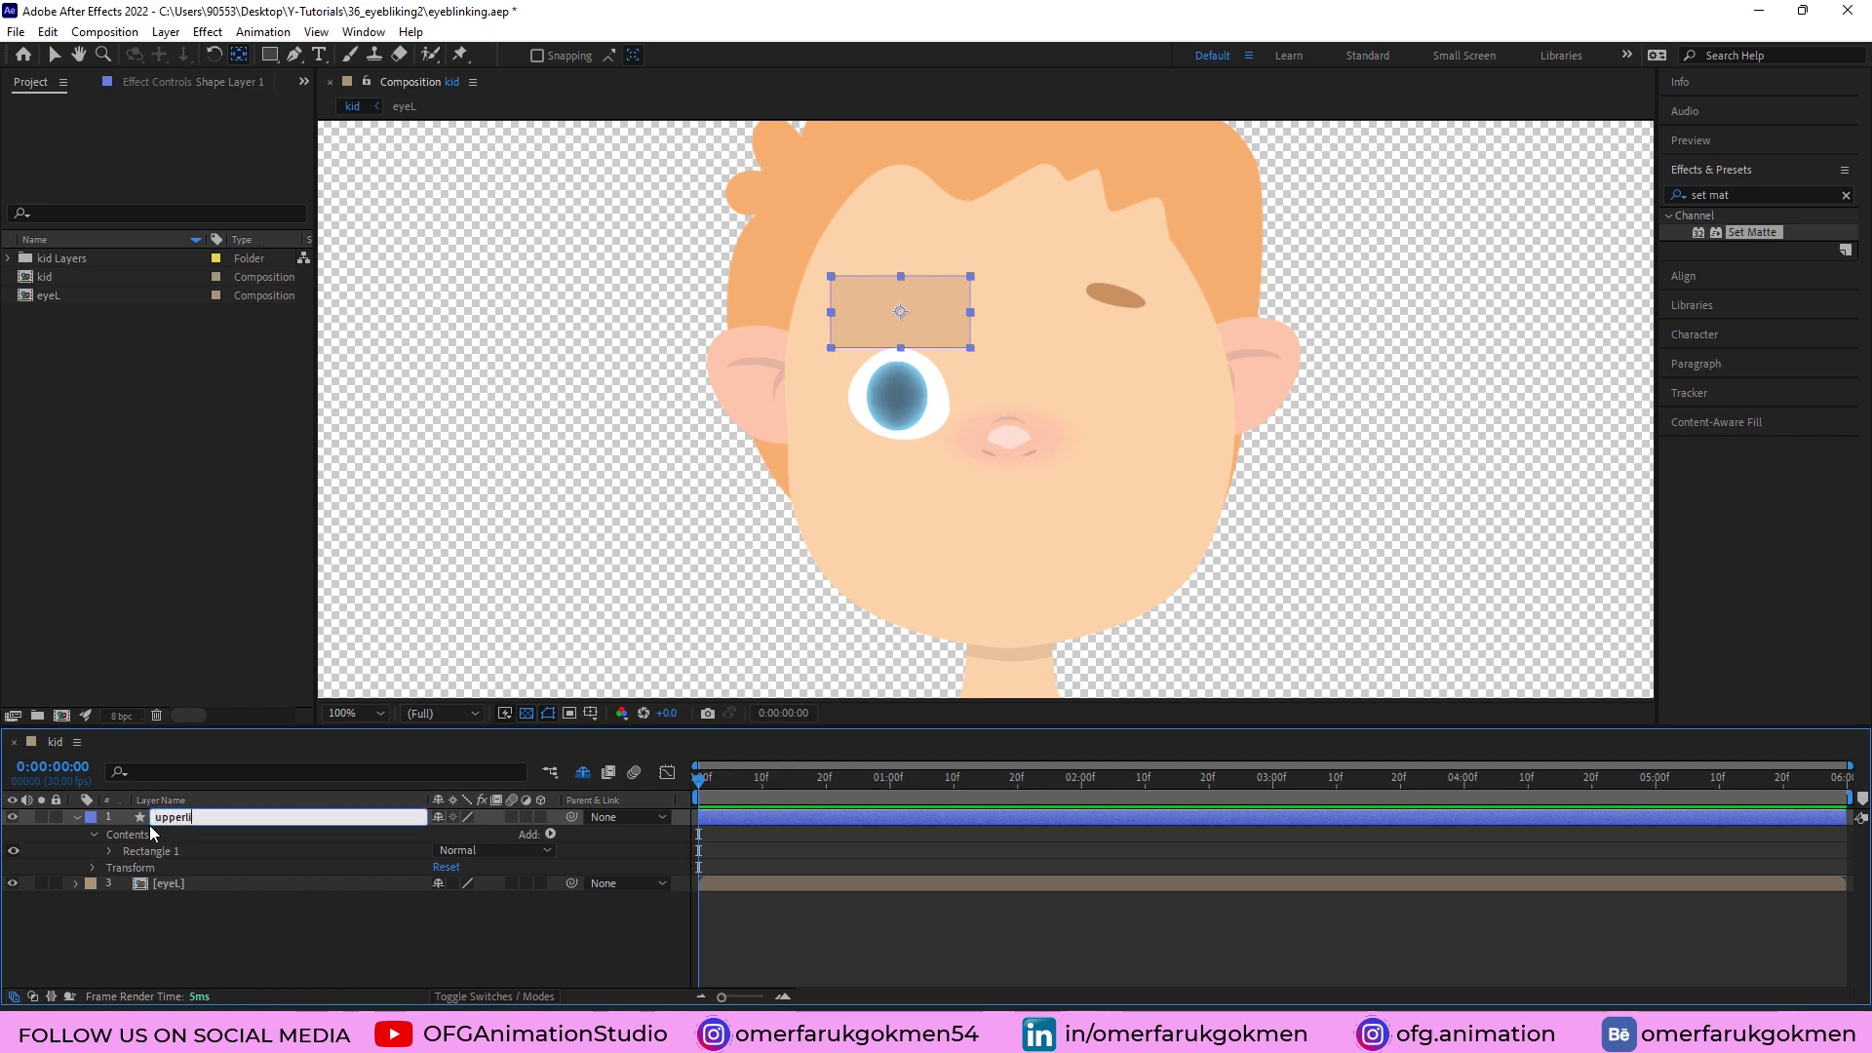
pyautogui.write('d')
pyautogui.press('Return')
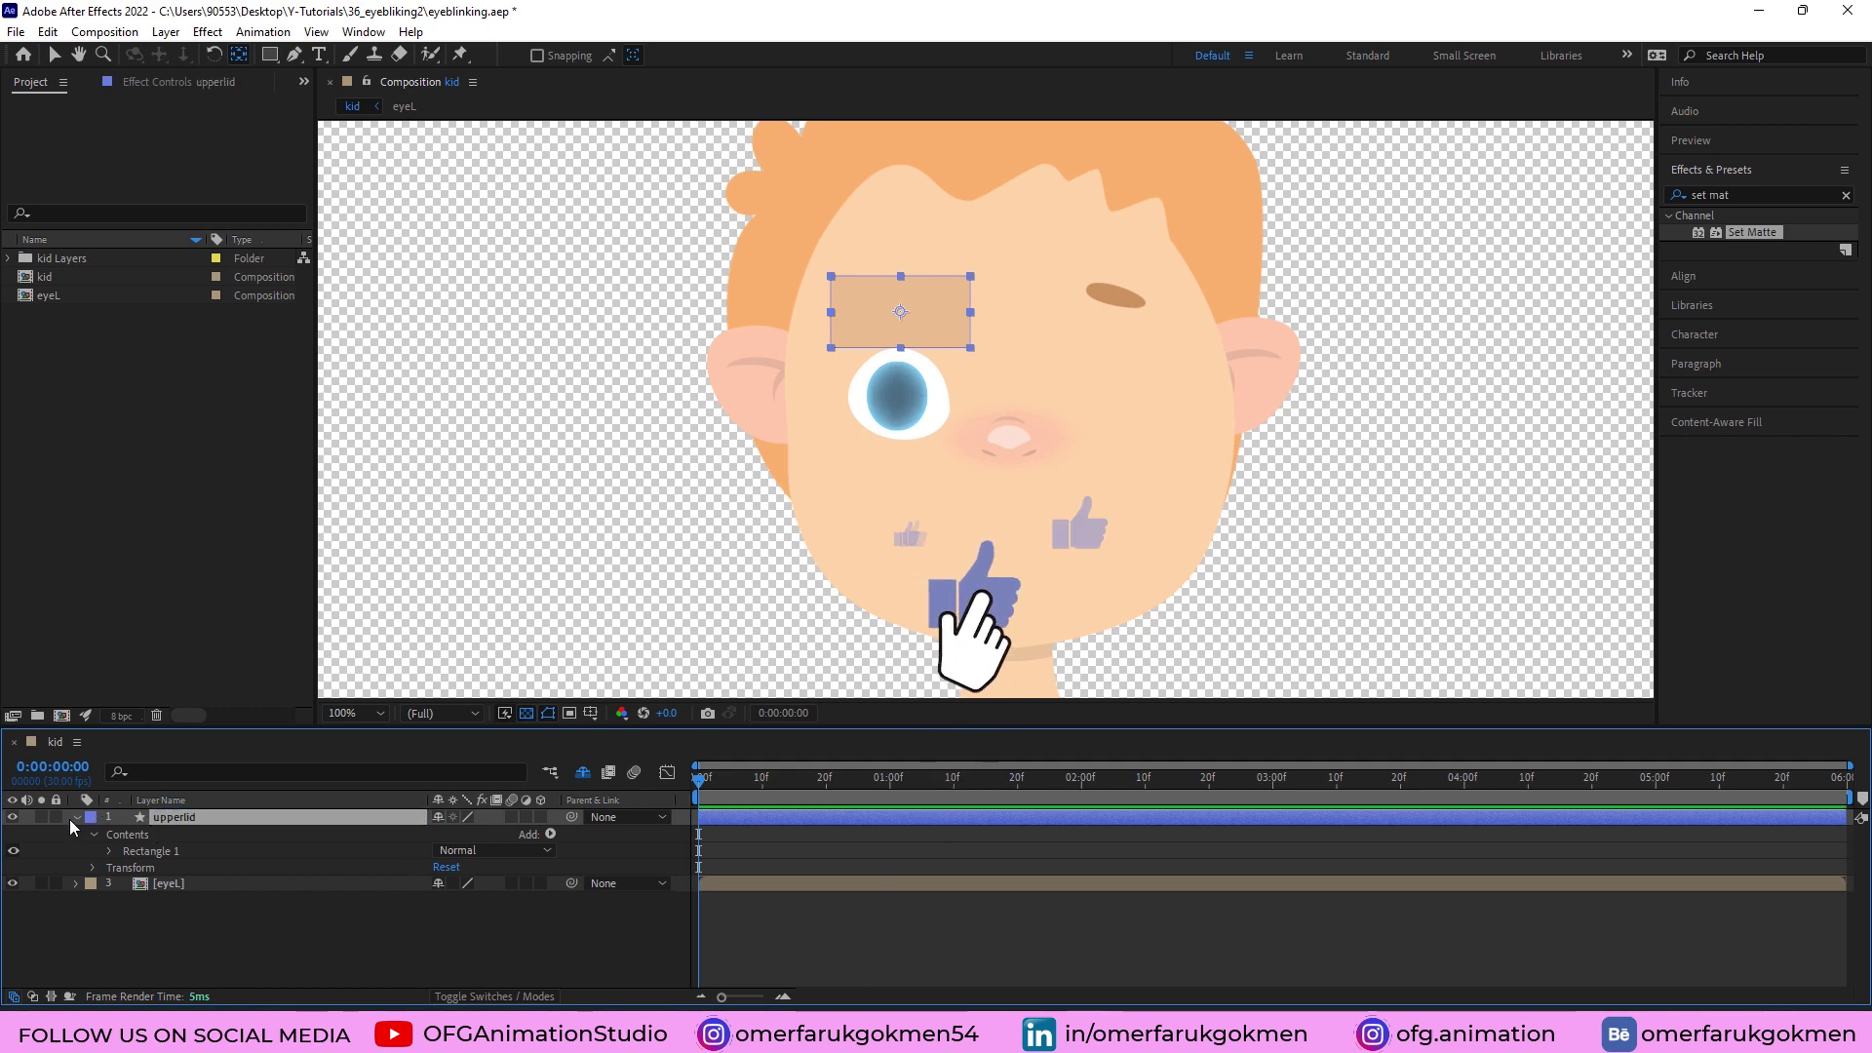
pyautogui.press('p')
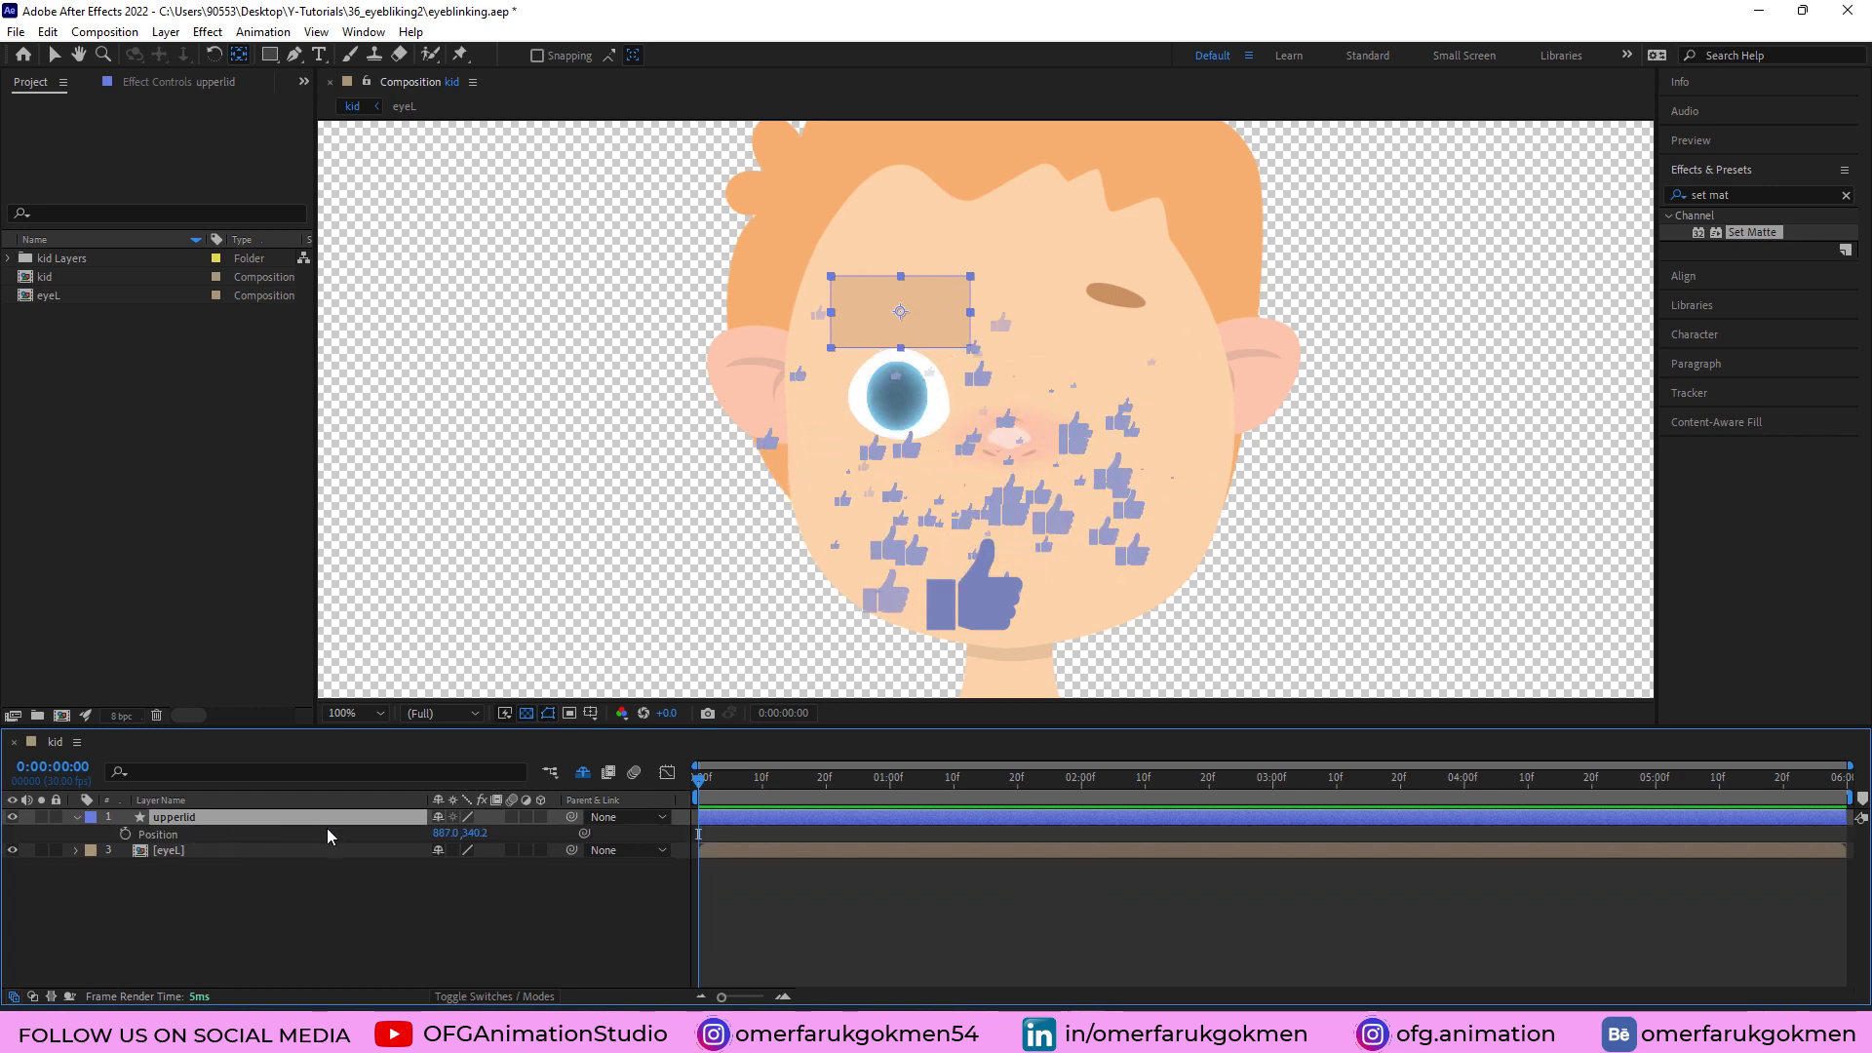
pyautogui.moveTo(699, 780); pyautogui.dragTo(731, 779)
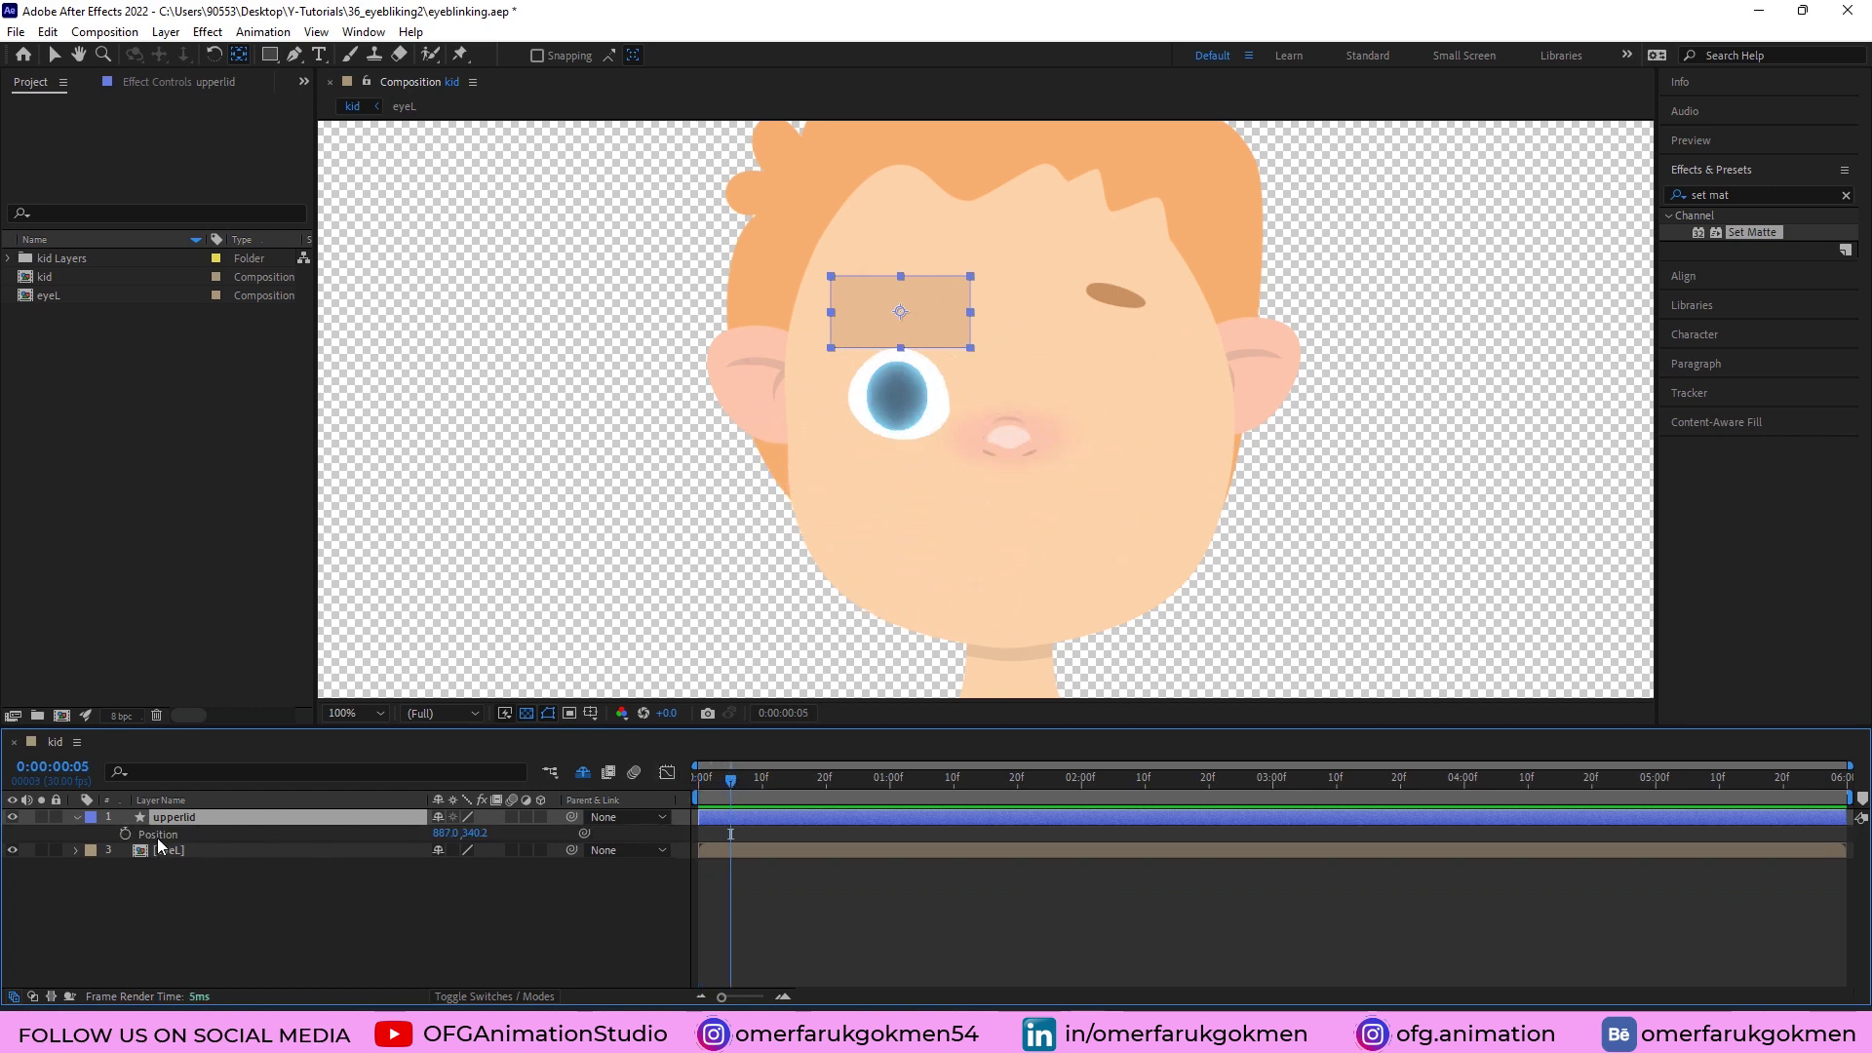
pyautogui.click(123, 835)
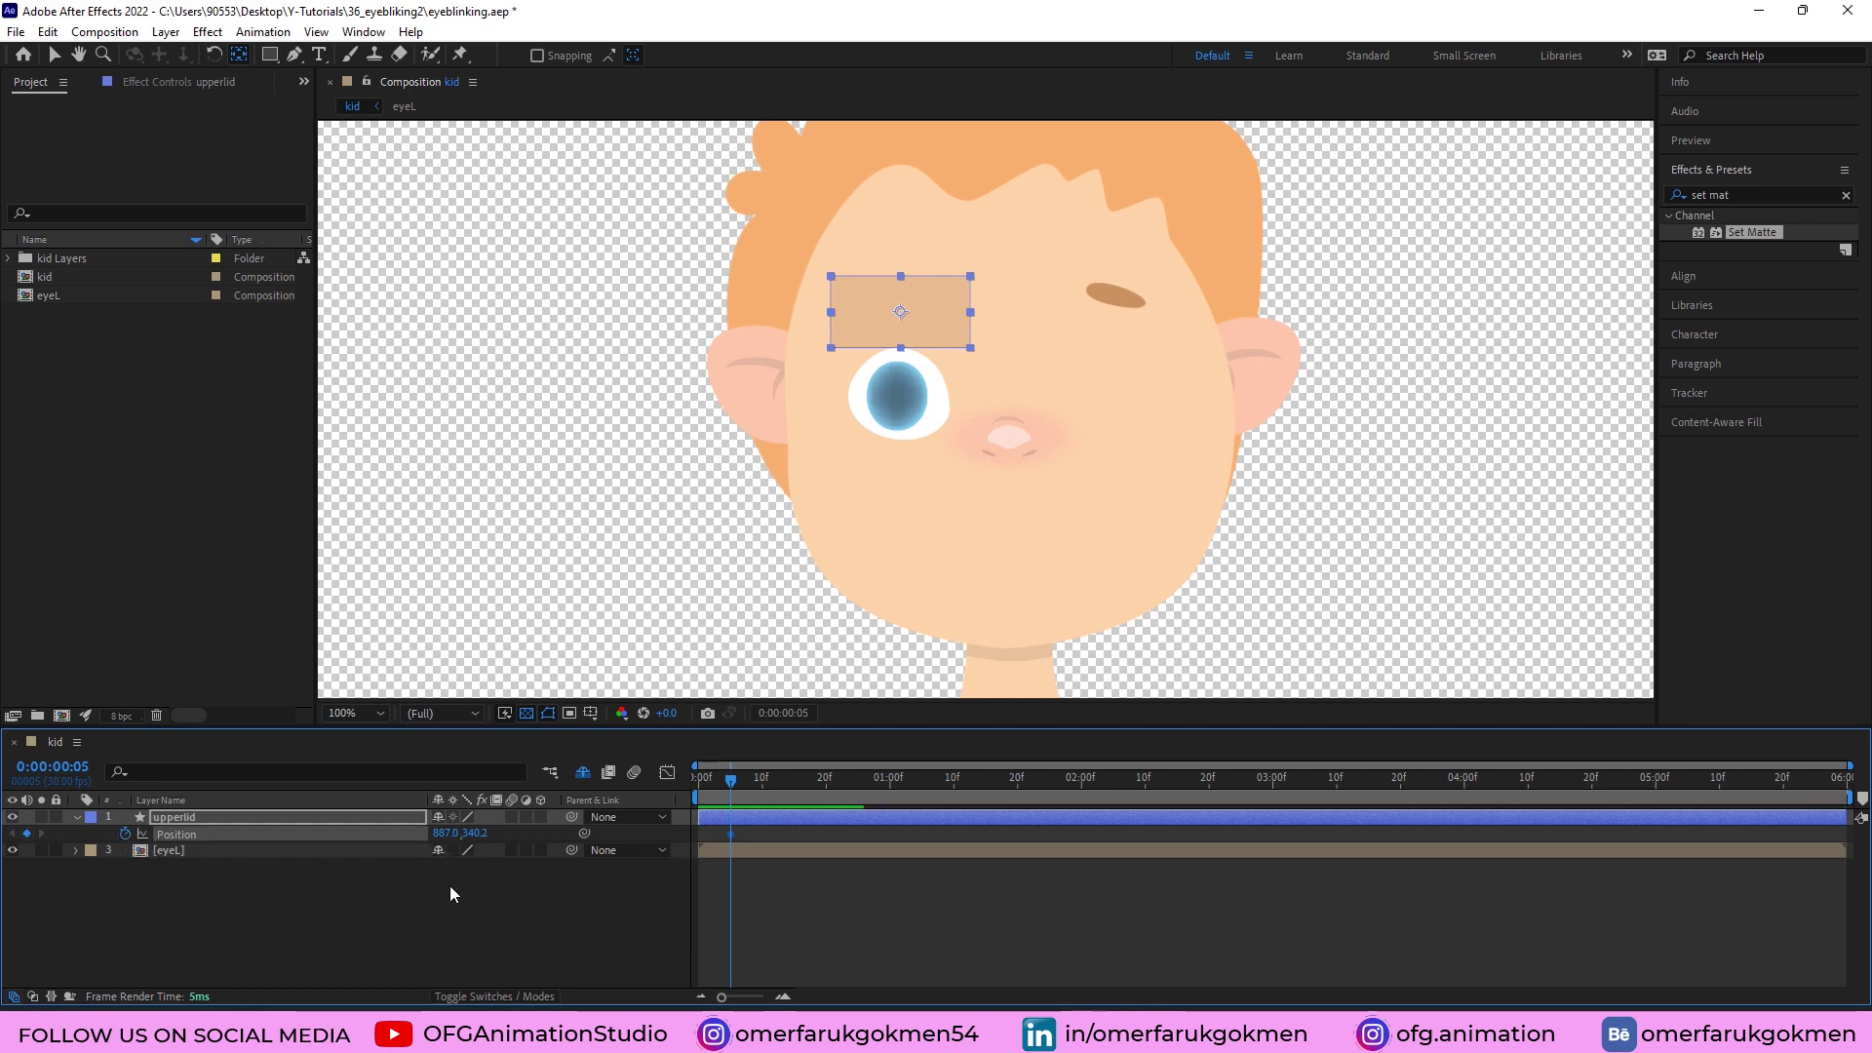
# Keyframe upperlid down over the eye at frame 15 and back up at frame 24.
pyautogui.moveTo(735, 778); pyautogui.dragTo(793, 780)
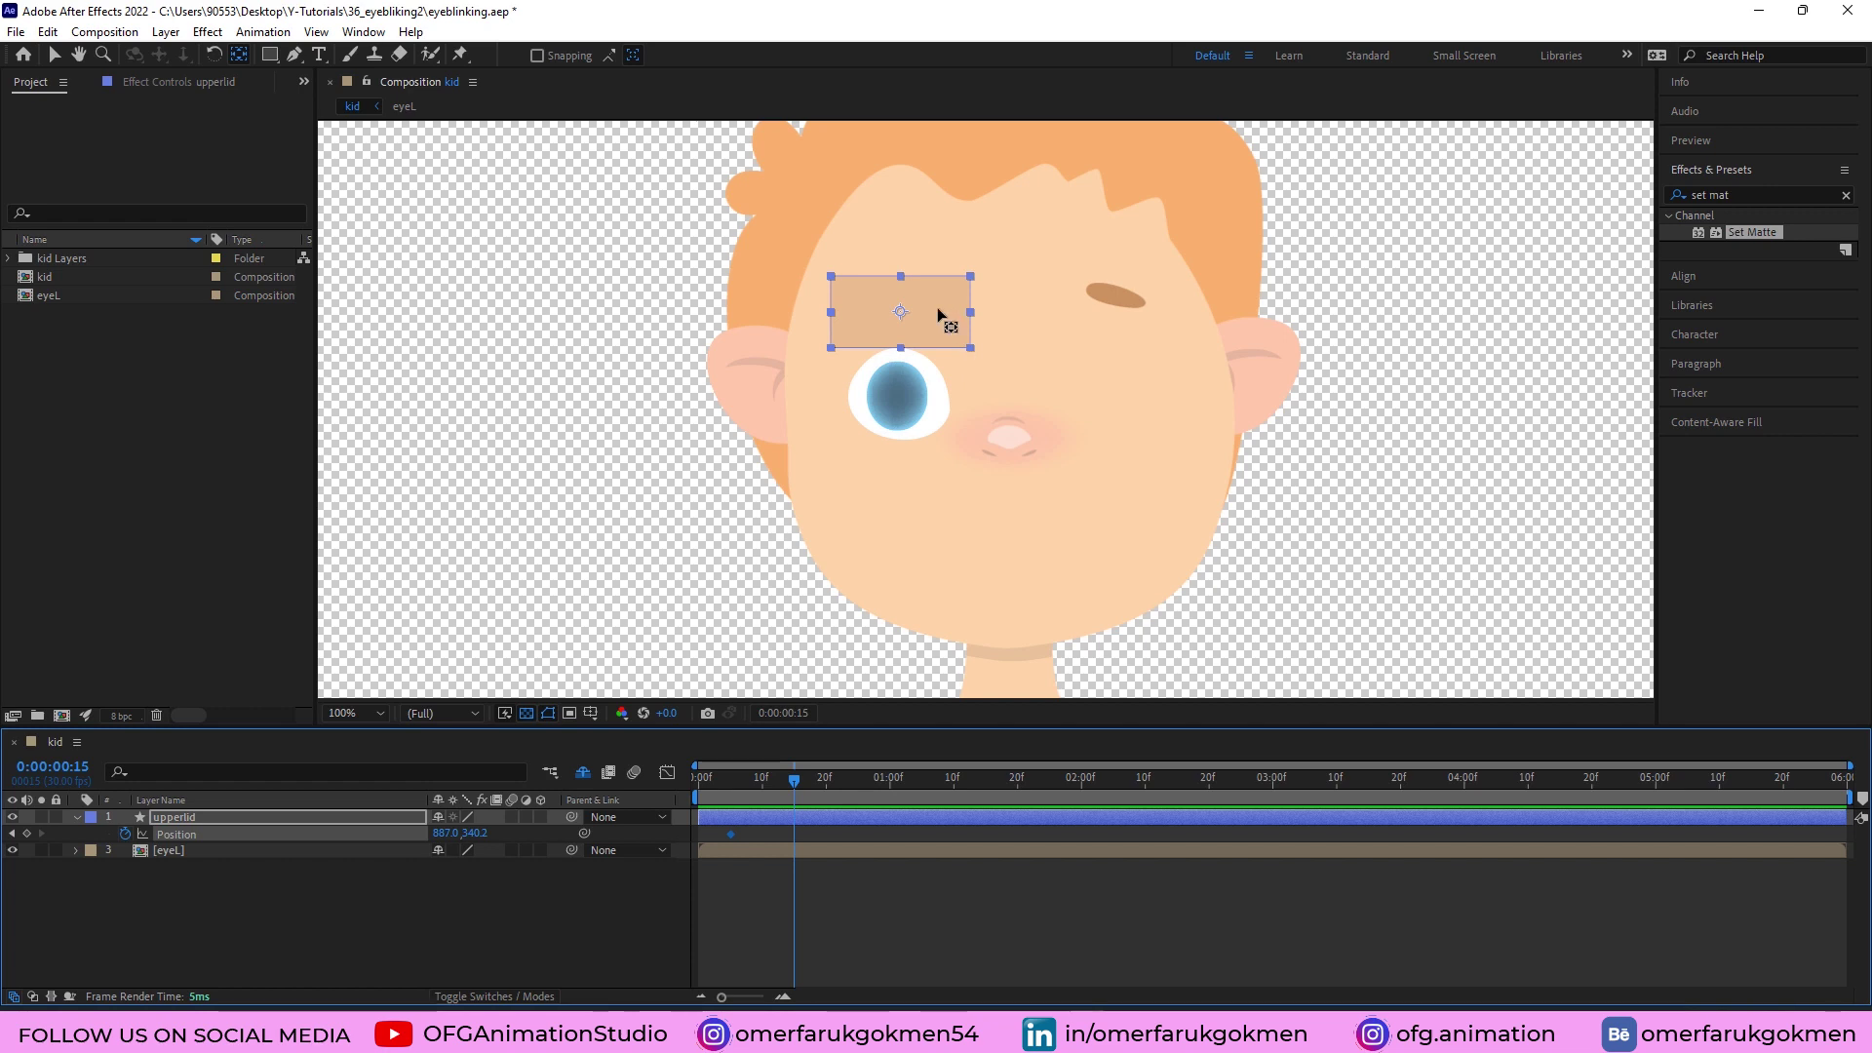
pyautogui.press('v')
pyautogui.moveTo(936, 317); pyautogui.dragTo(933, 373)
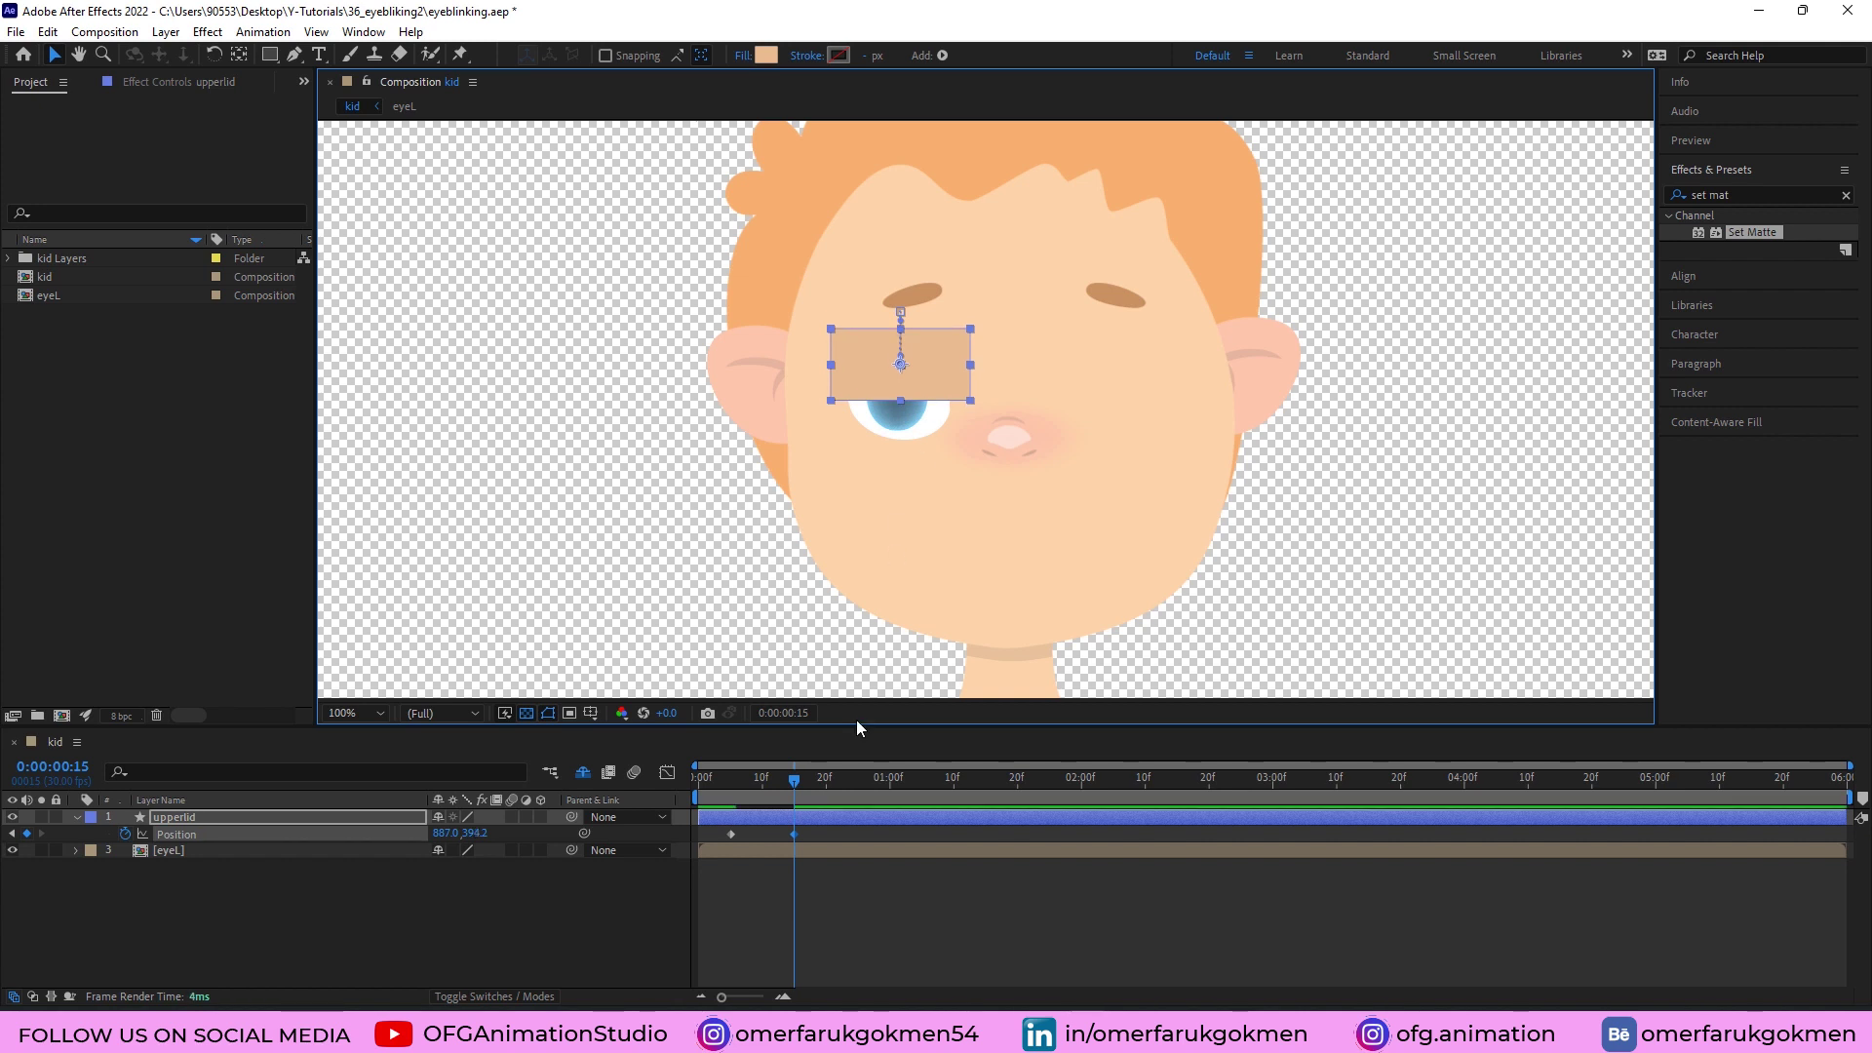
pyautogui.moveTo(798, 785); pyautogui.dragTo(861, 786)
pyautogui.click(731, 834)
pyautogui.hotkey('ctrl', 'c')
pyautogui.hotkey('ctrl', 'v')
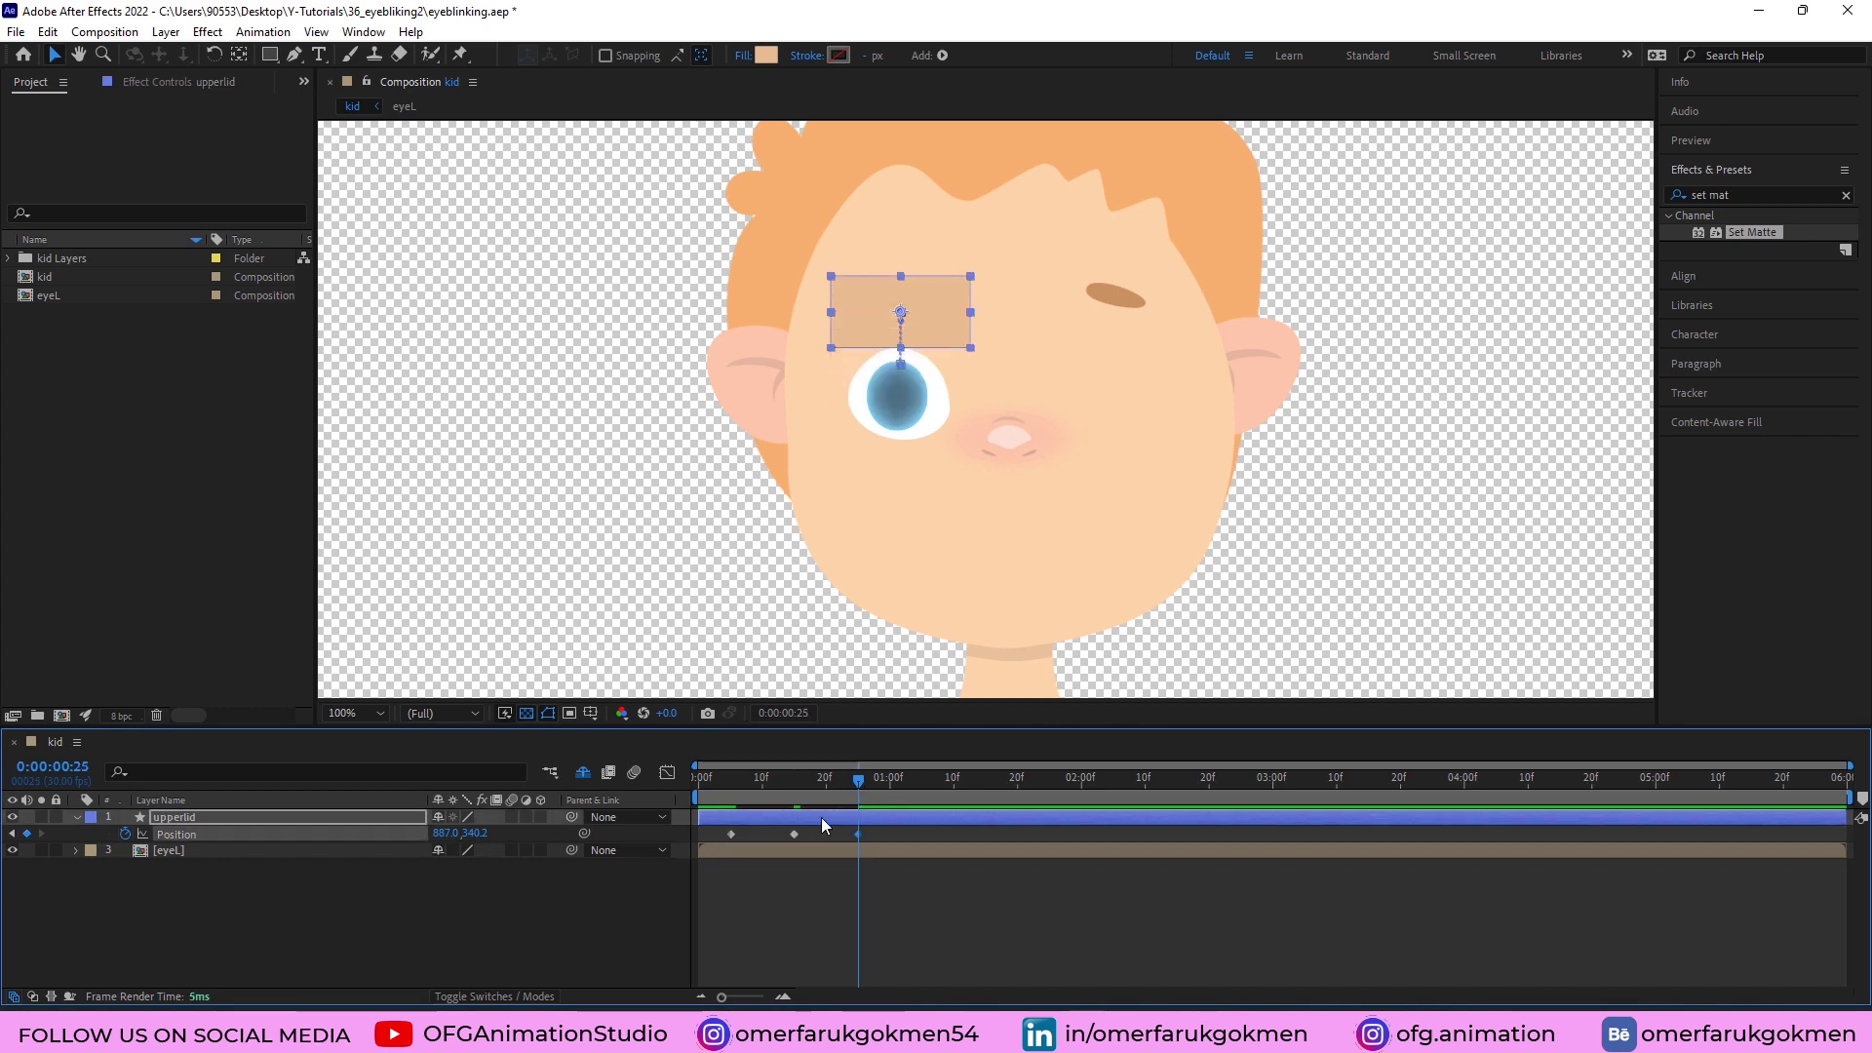
# Preview the blink and duplicate the closed-lid keyframe to hold it until frame 17.
pyautogui.moveTo(852, 775); pyautogui.dragTo(809, 784)
pyautogui.press('space')
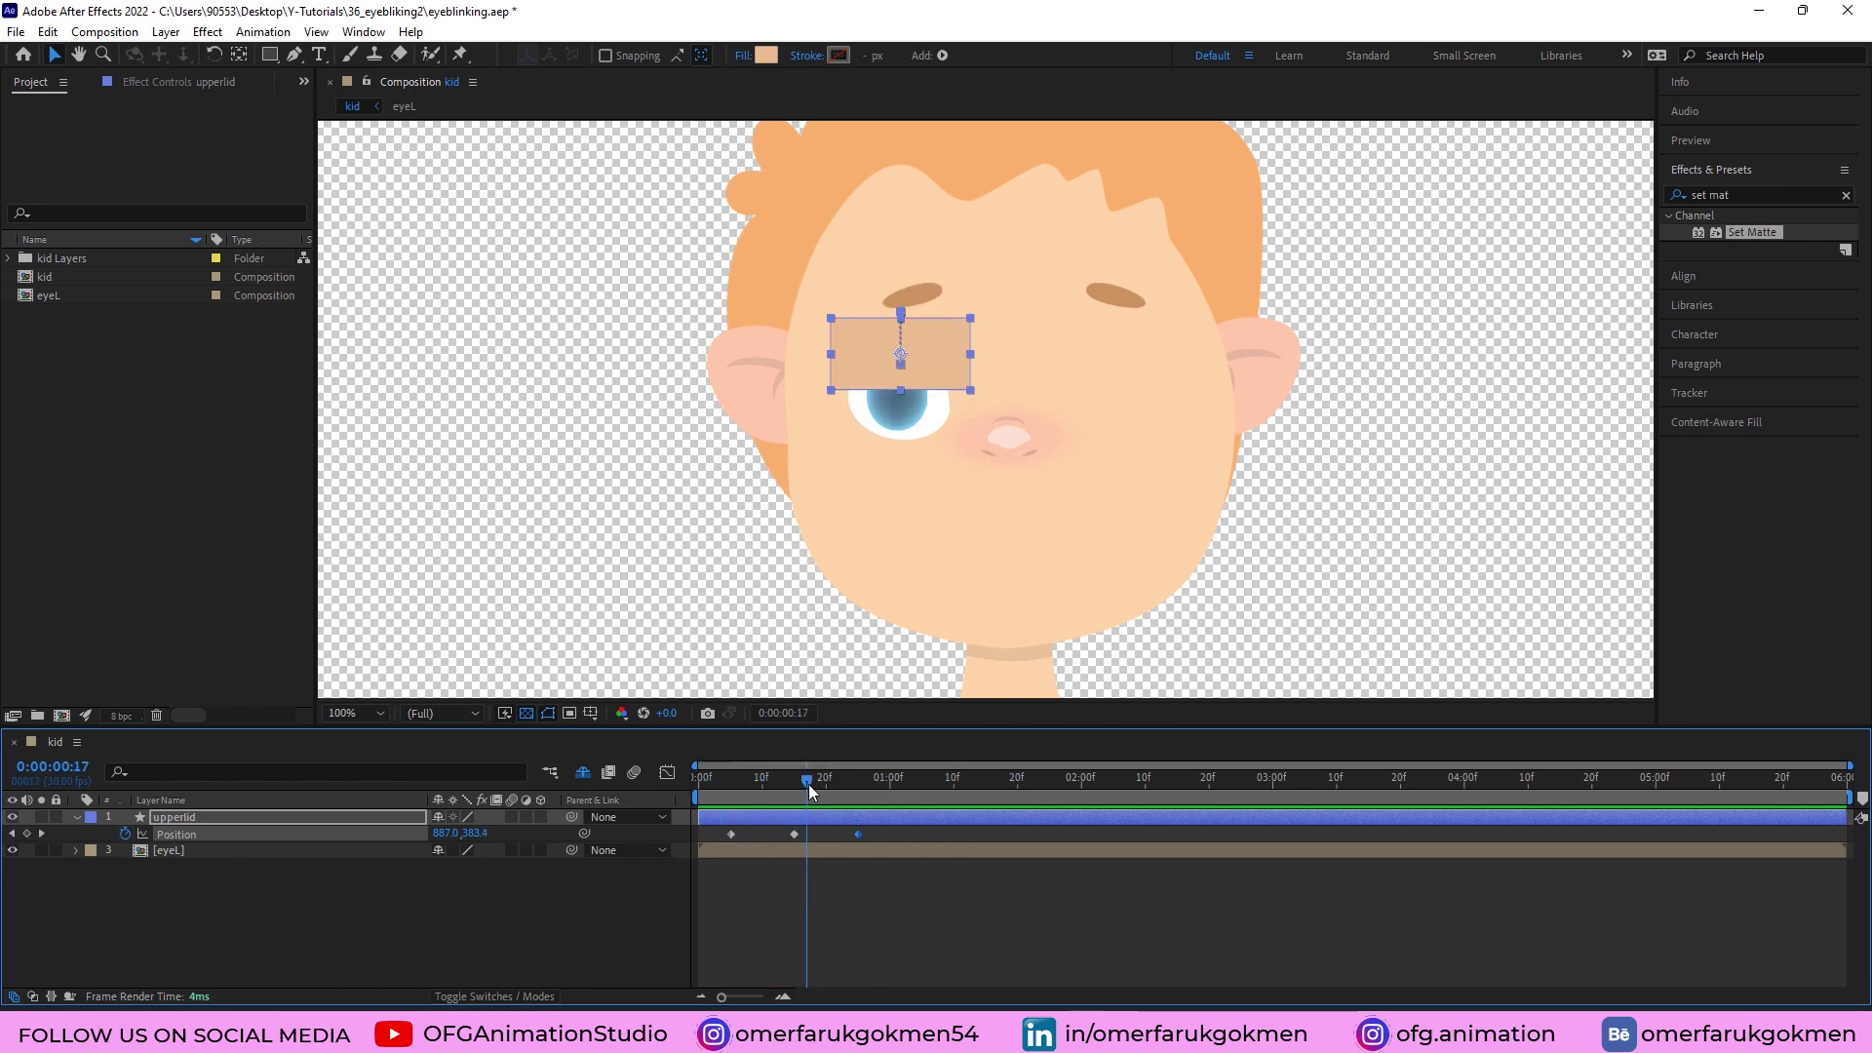
pyautogui.moveTo(726, 1004); pyautogui.dragTo(751, 1002)
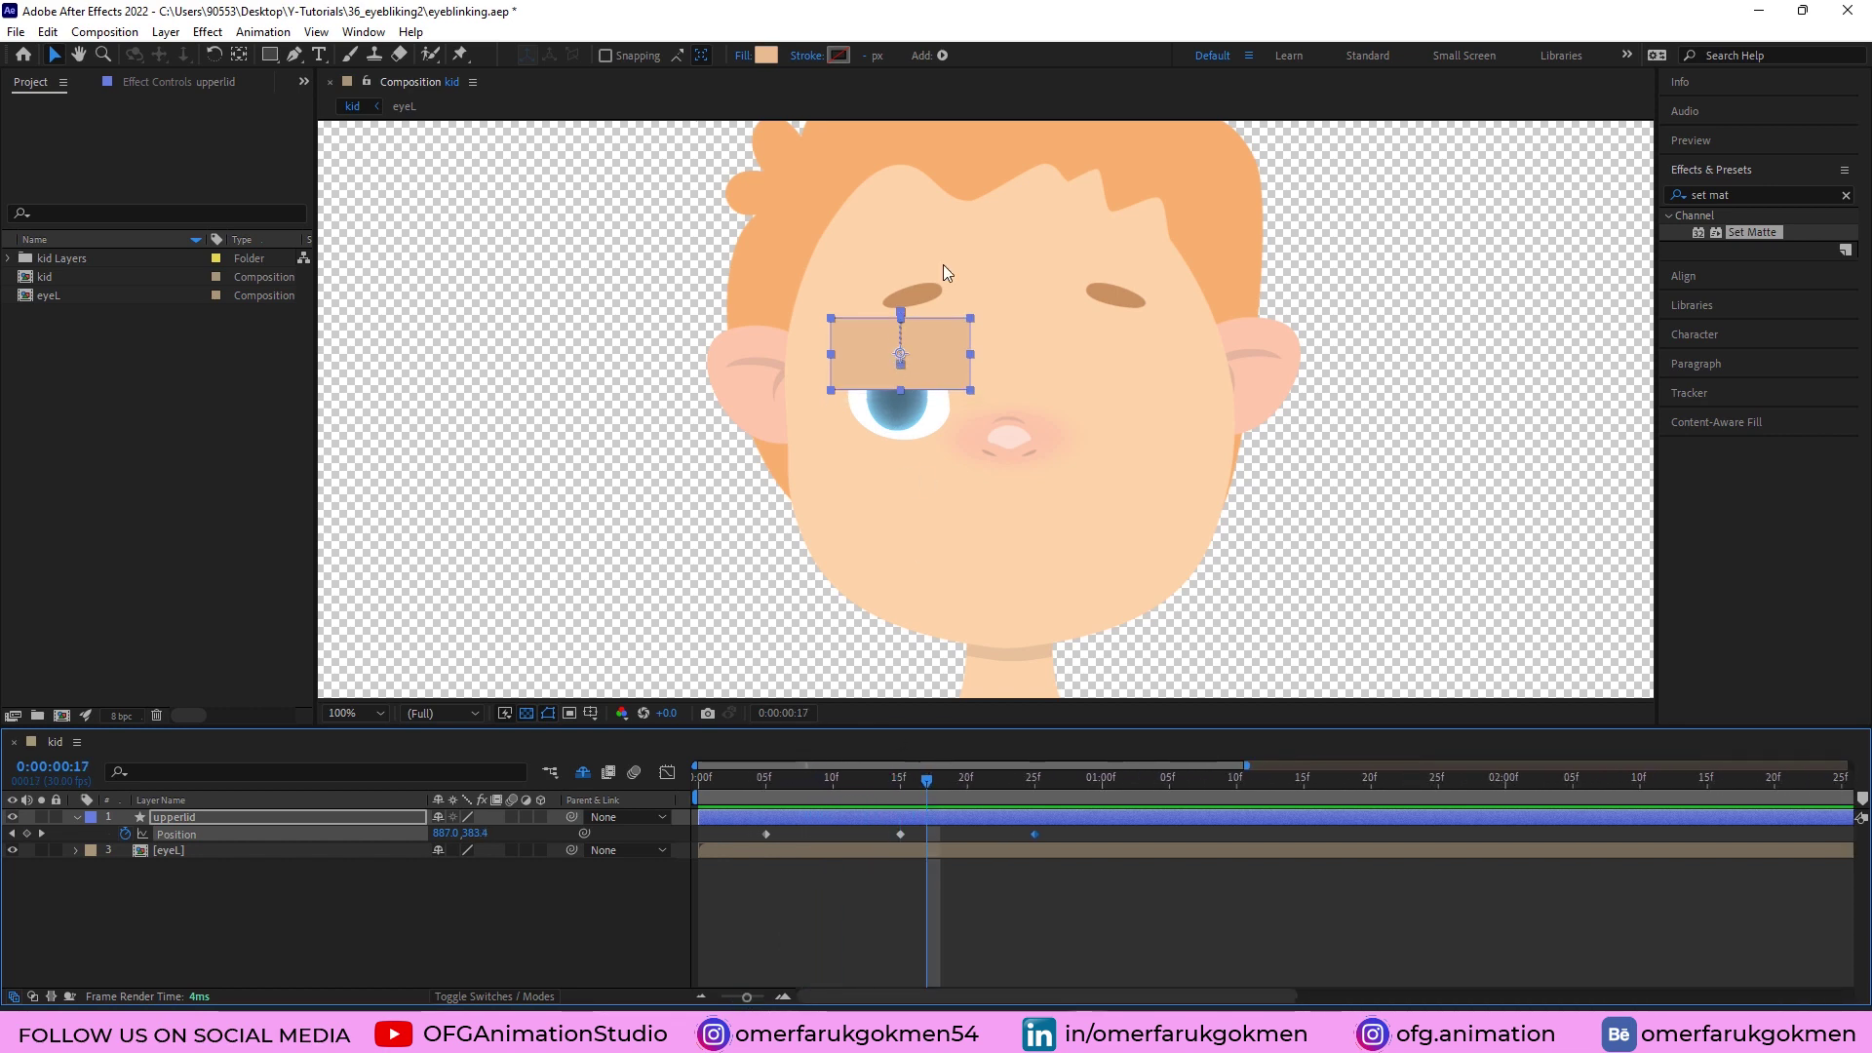
pyautogui.moveTo(910, 834); pyautogui.dragTo(925, 792)
pyautogui.hotkey('ctrl', 'c')
pyautogui.hotkey('ctrl', 'v')
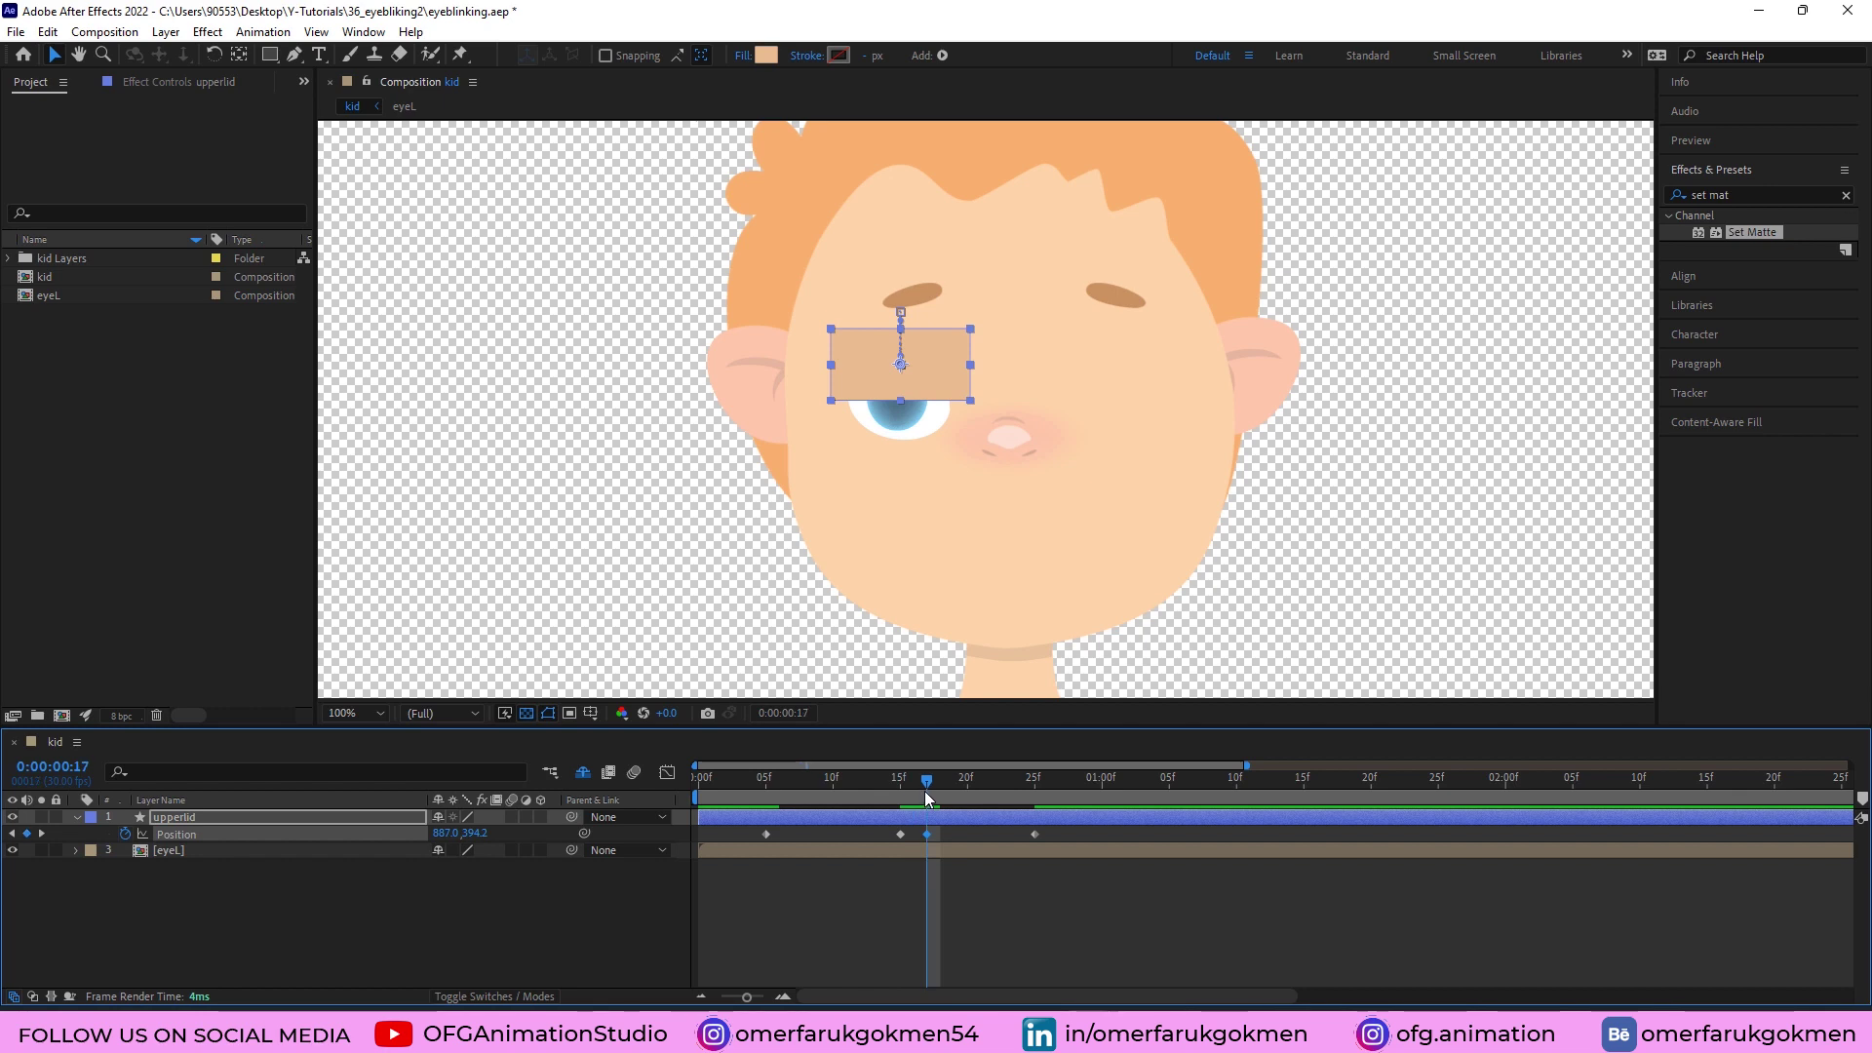
# Apply Easy Ease to upperlid's Position keyframes.
pyautogui.moveTo(1041, 784); pyautogui.dragTo(750, 860)
pyautogui.click(1034, 836)
pyautogui.rightClick(766, 834)
pyautogui.moveTo(899, 815)
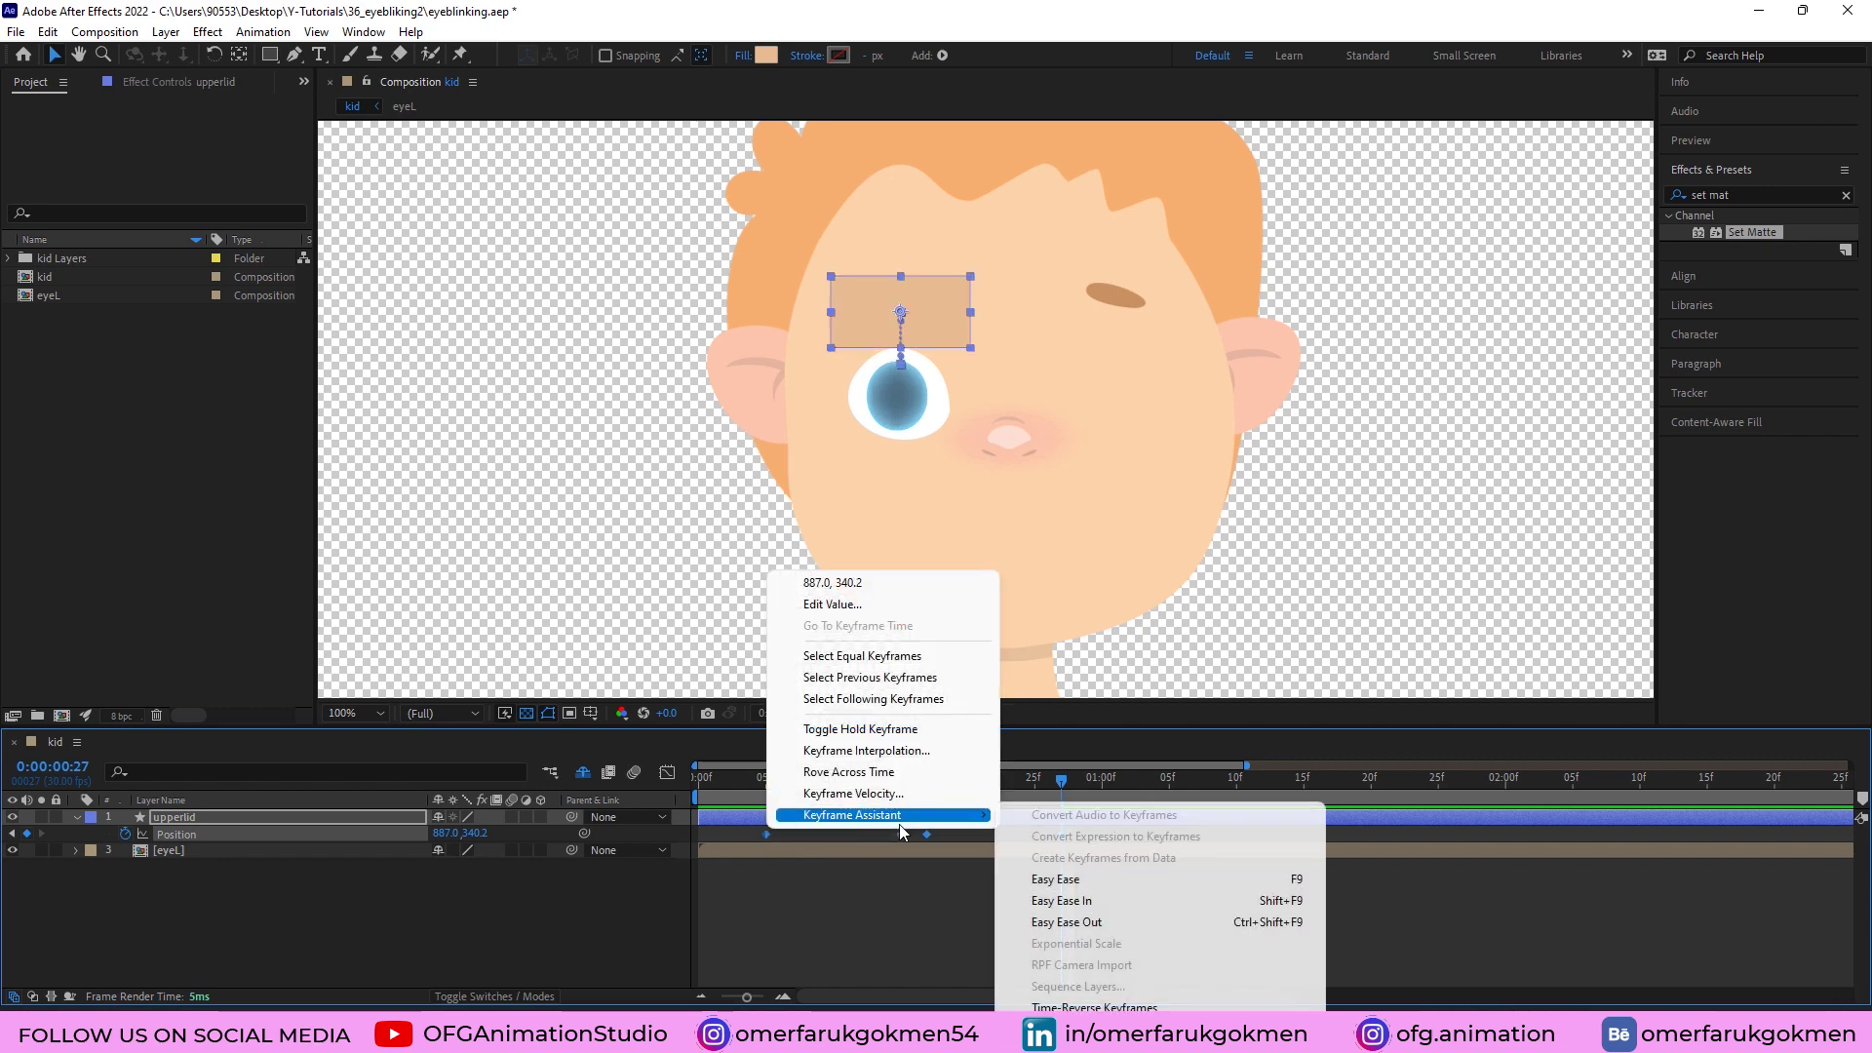
pyautogui.click(1041, 885)
# Play back the eased blink, collapse upperlid's properties and keep it selected.
pyautogui.moveTo(1051, 787); pyautogui.dragTo(752, 797)
pyautogui.press('space')
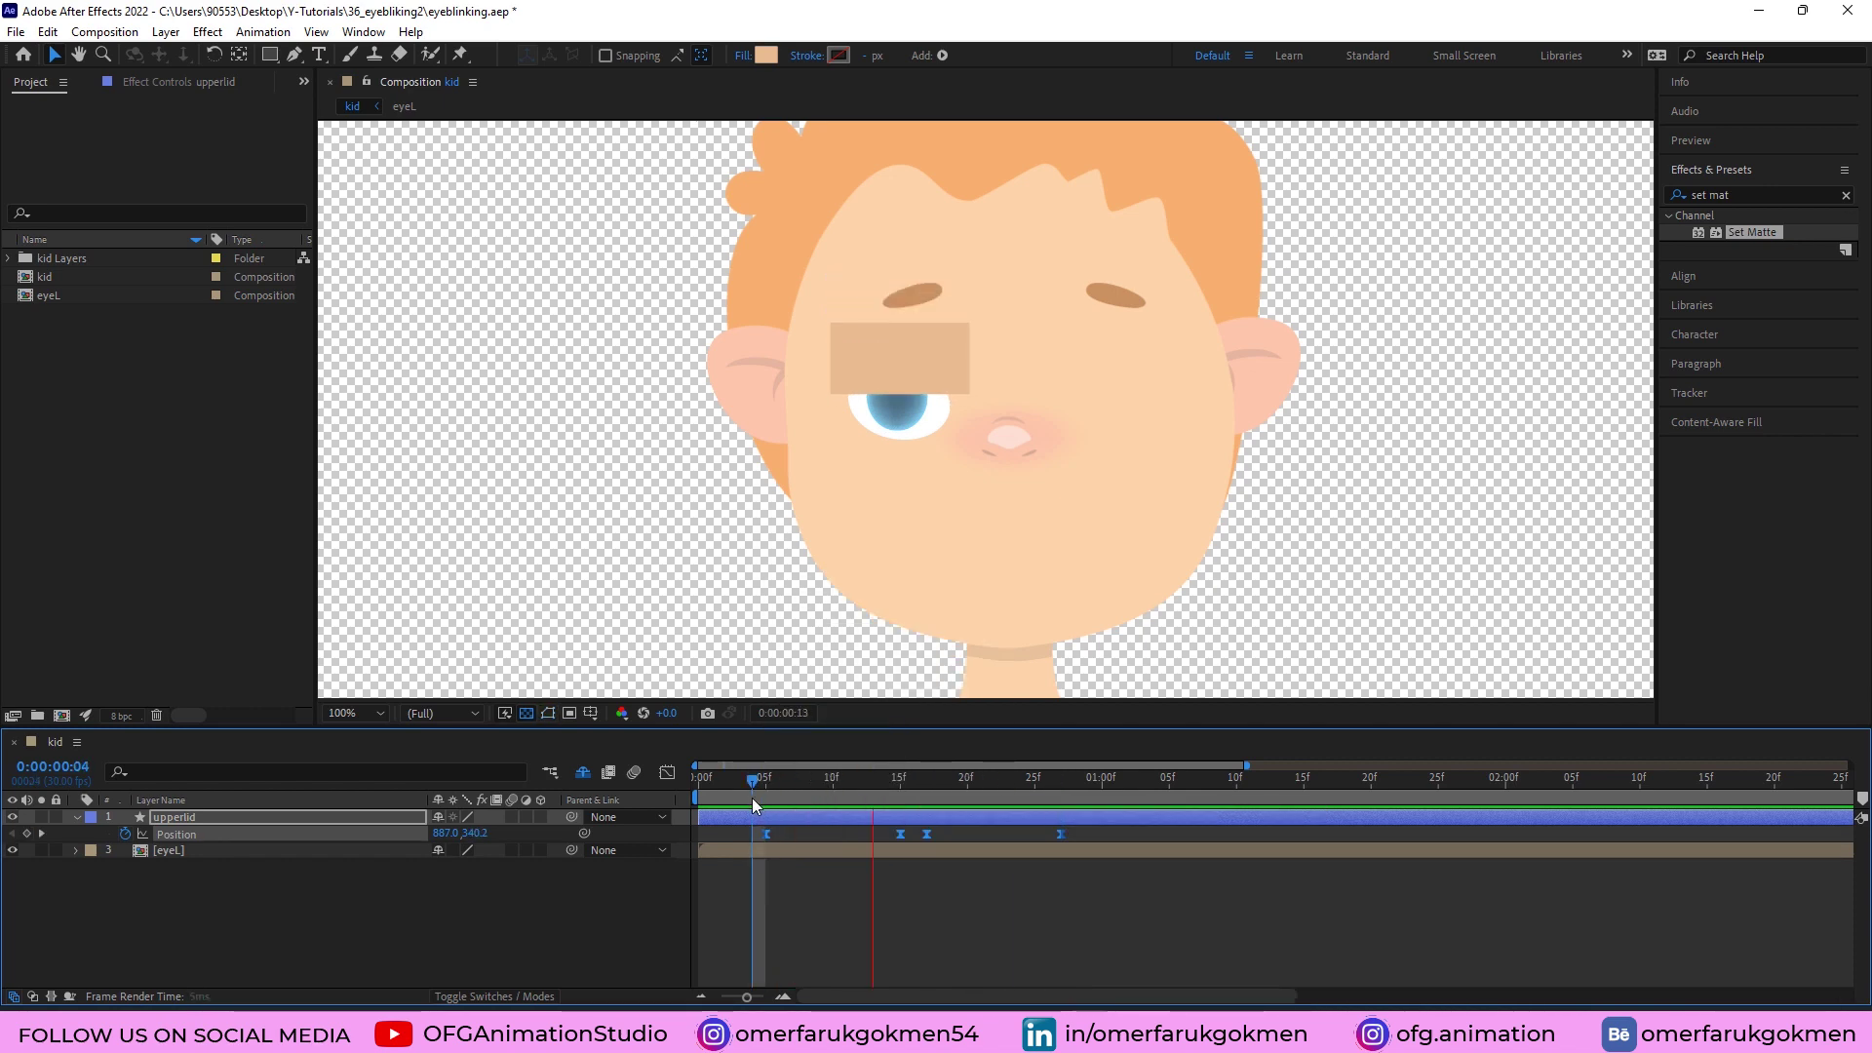
pyautogui.press('space')
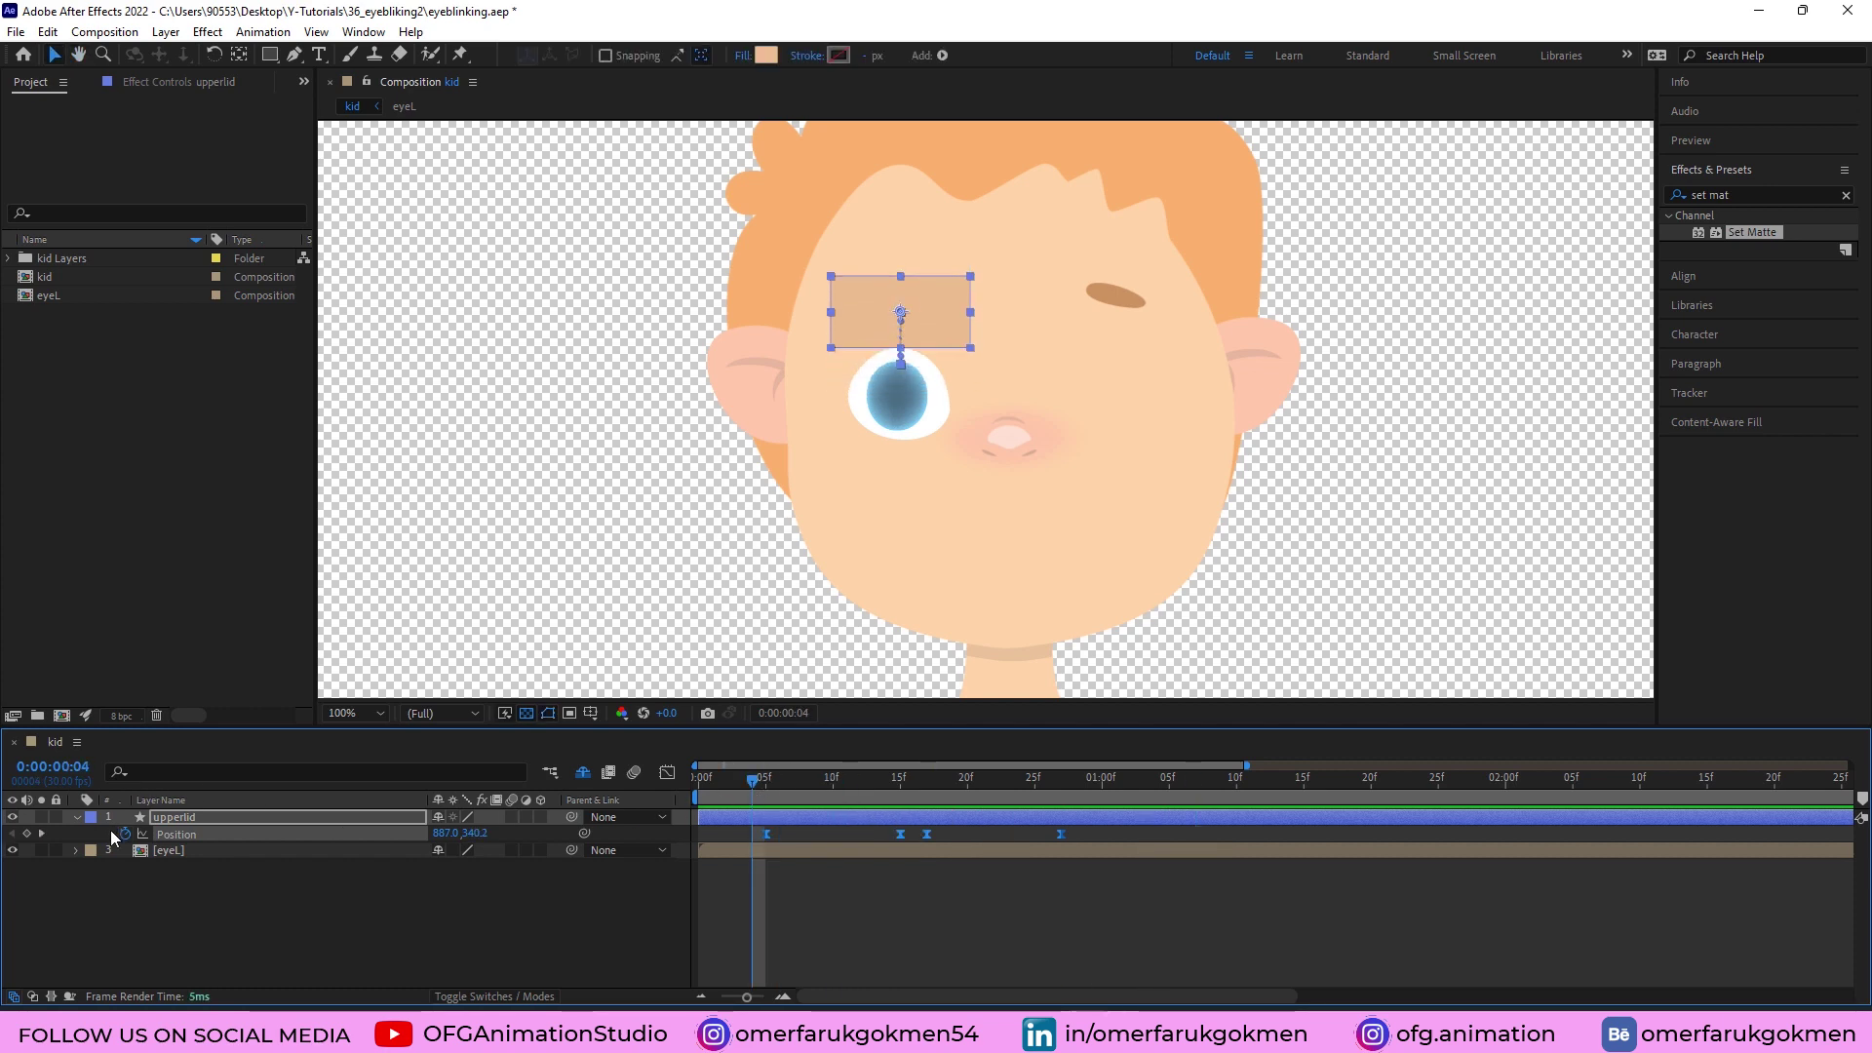
pyautogui.click(75, 817)
pyautogui.scroll(-2, 852, 408)
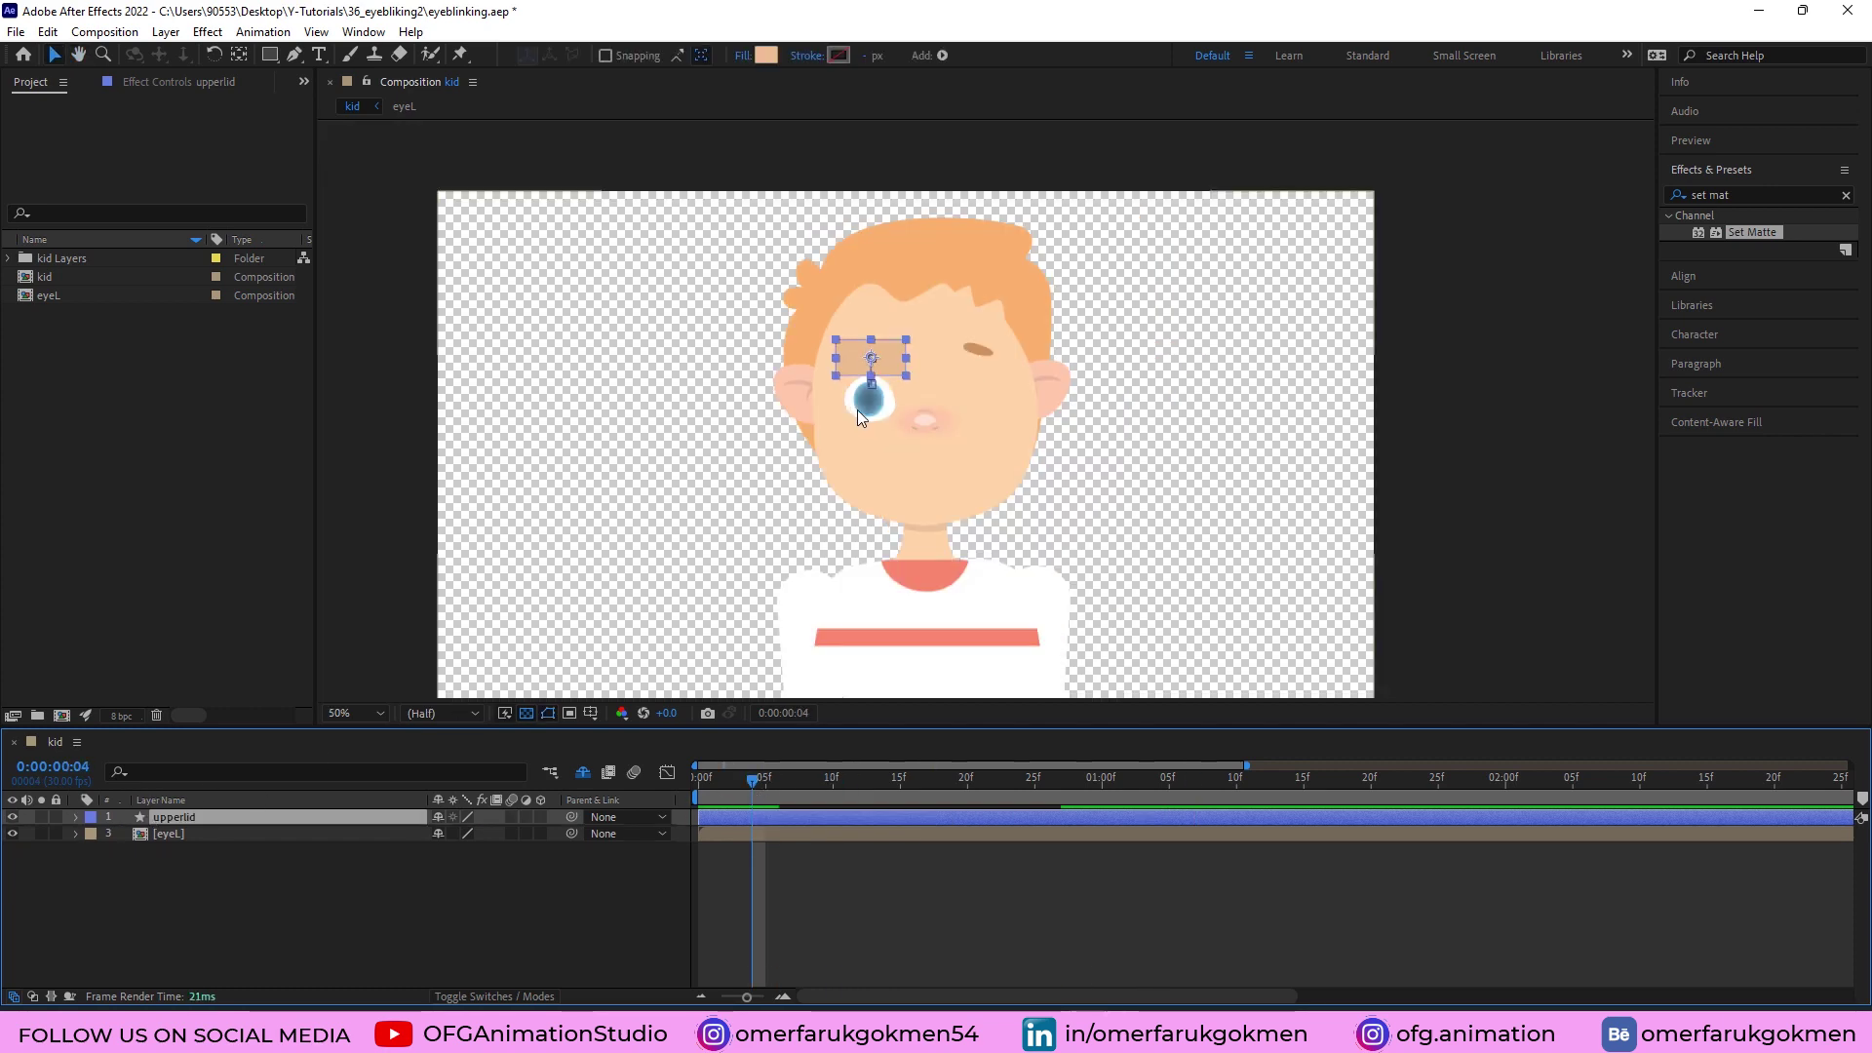
pyautogui.click(426, 890)
pyautogui.hotkey('ctrl', 'z')
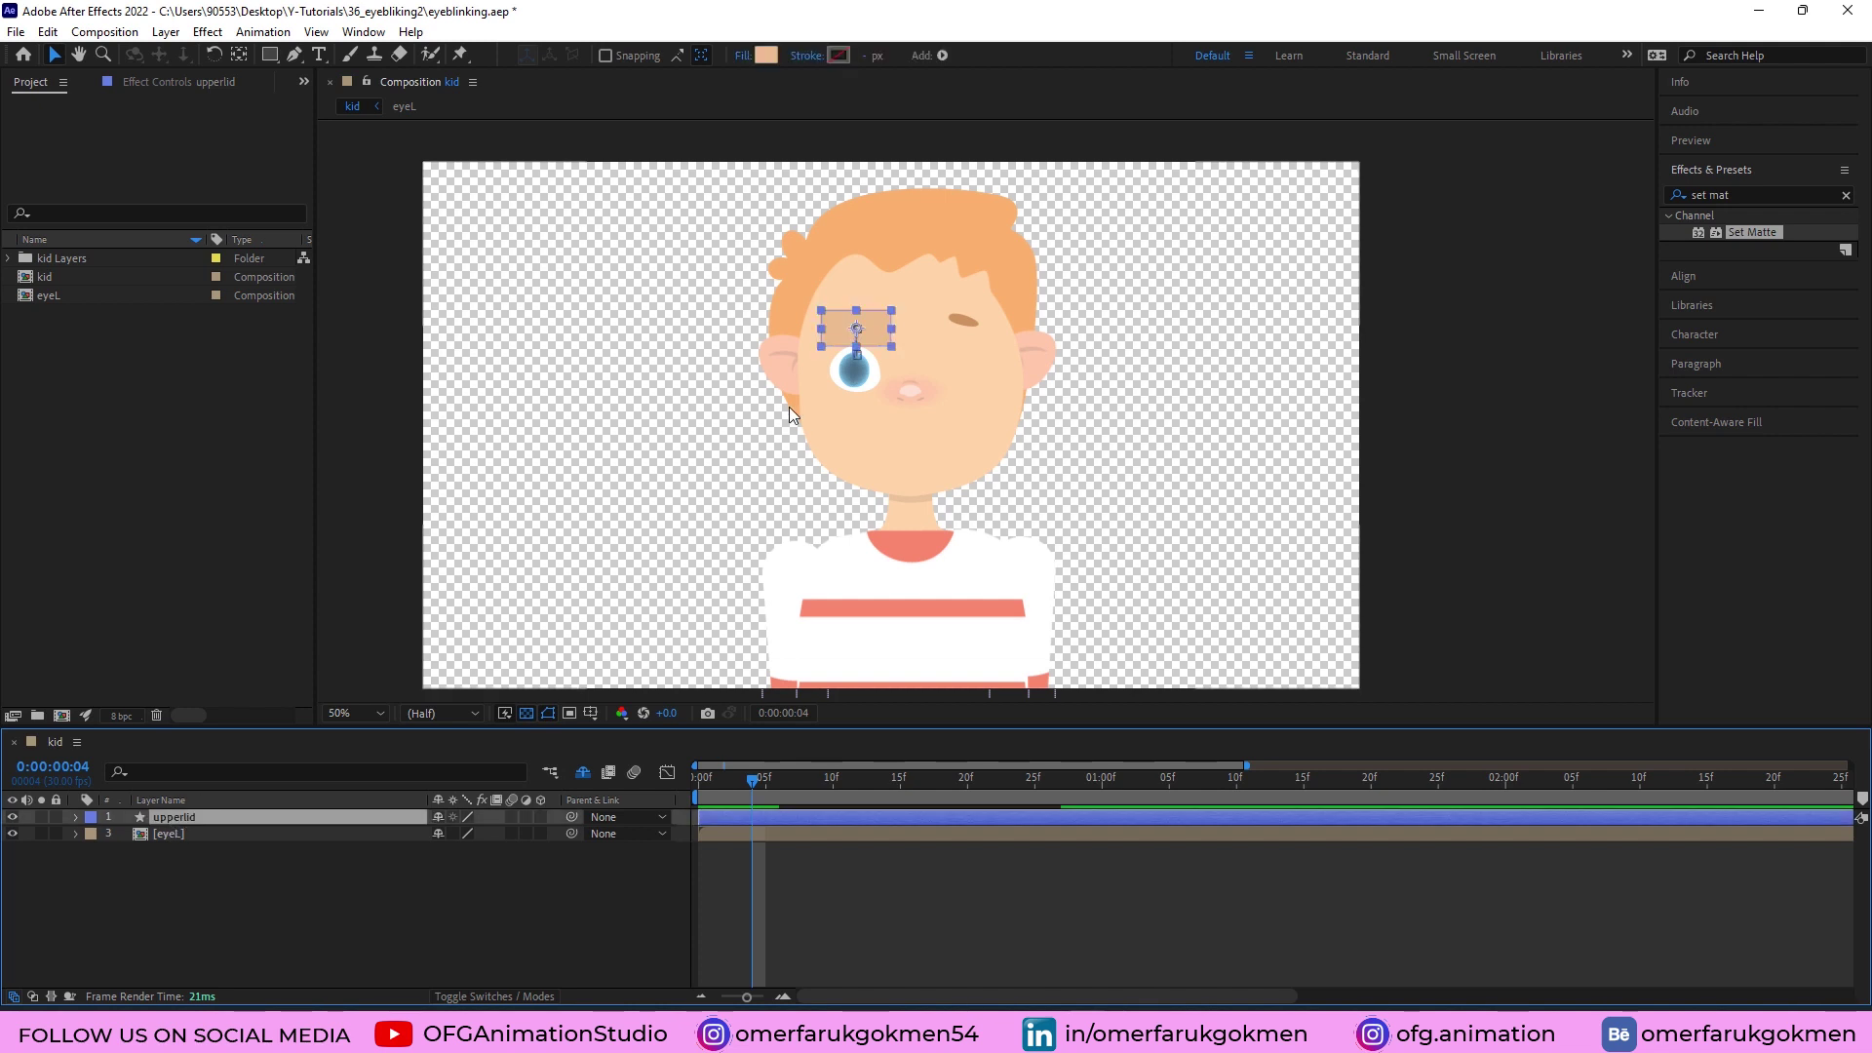
pyautogui.scroll(2, 893, 395)
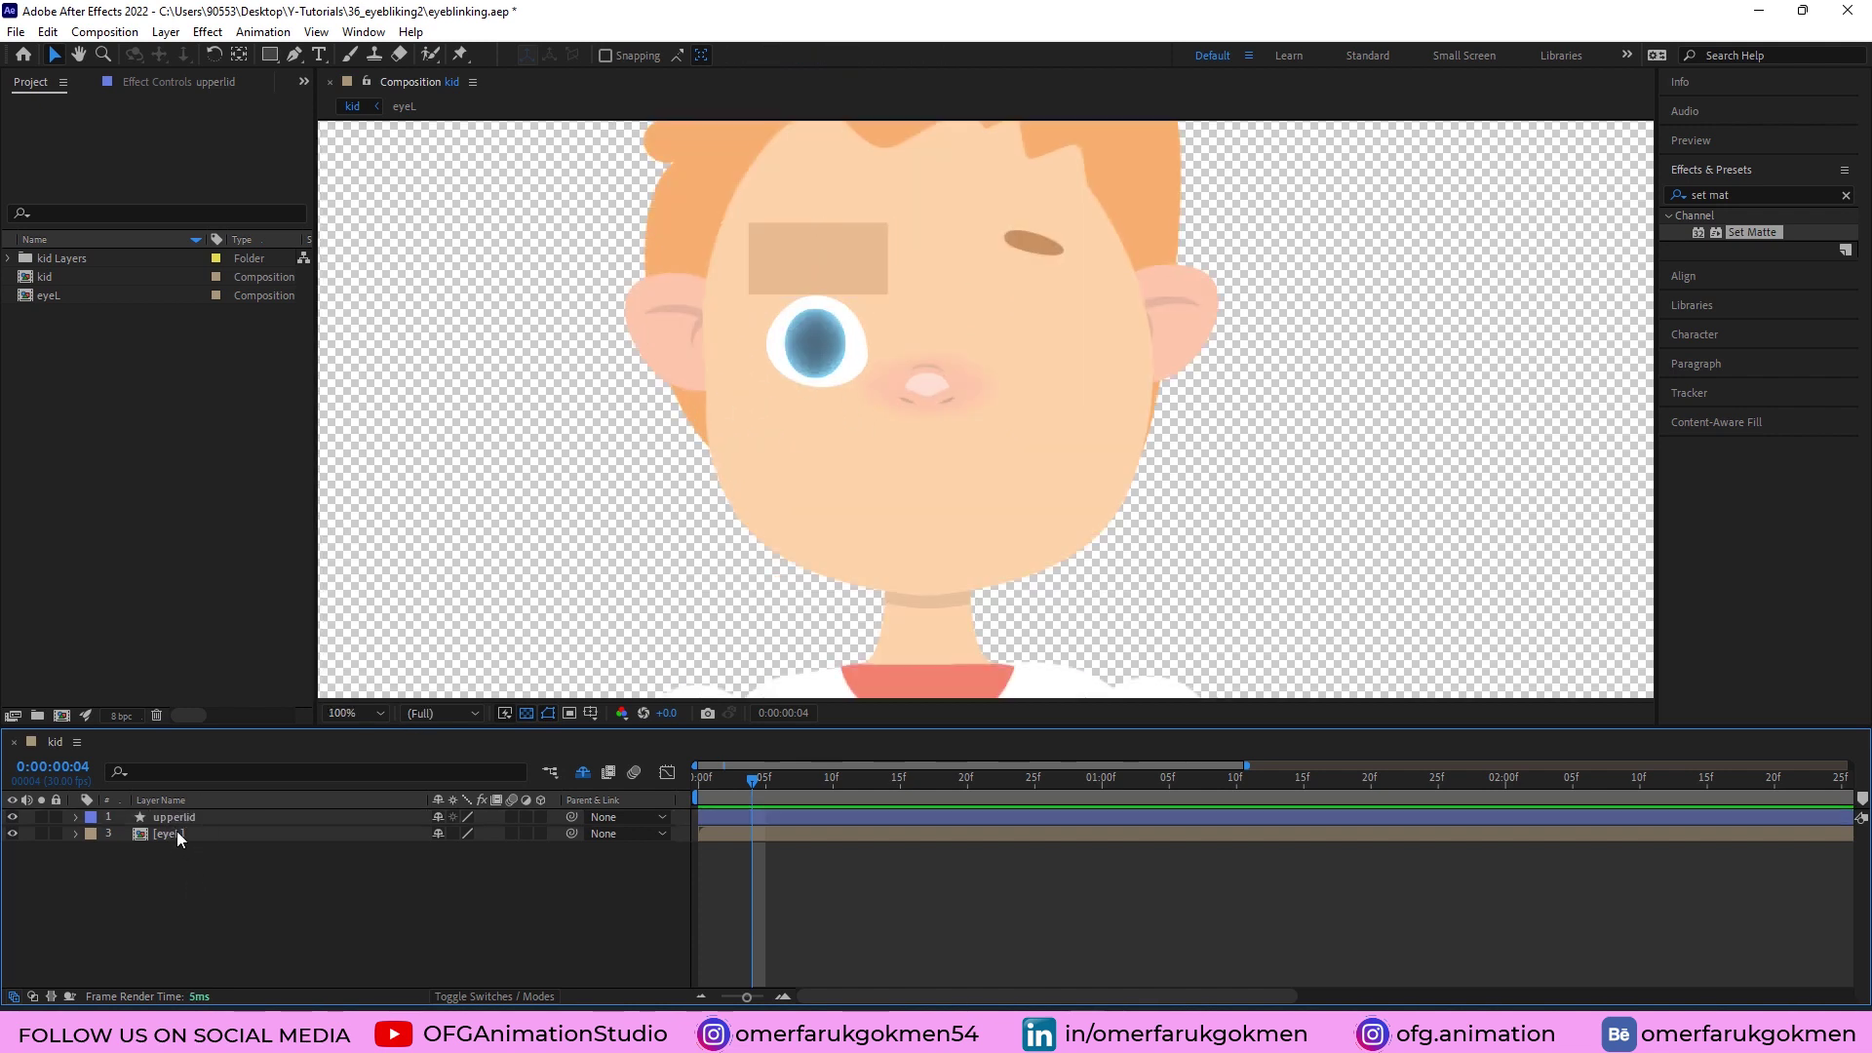
# Duplicate upperlid below eyeL, rename the copy bottemlid and reveal its Position.
pyautogui.click(190, 819)
pyautogui.hotkey('ctrl', 'd')
pyautogui.moveTo(196, 817); pyautogui.dragTo(190, 845)
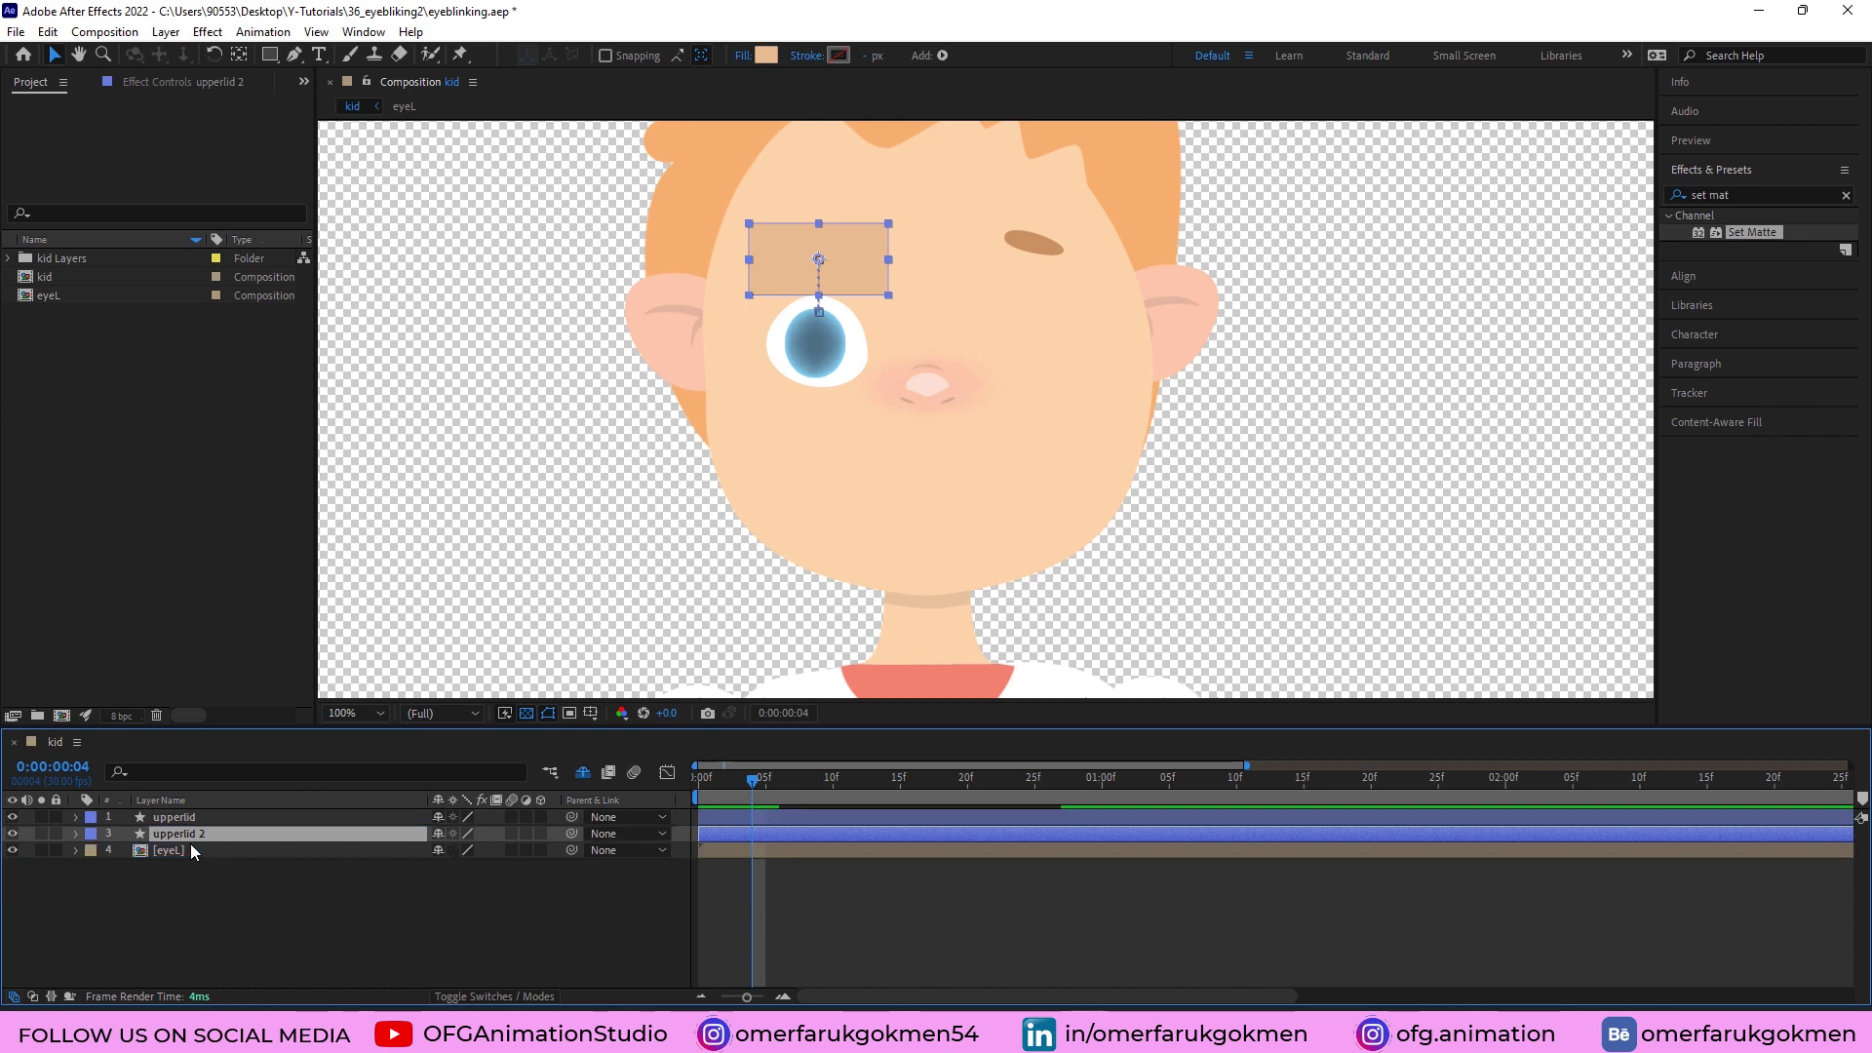
pyautogui.press('Return')
pyautogui.write('bottemlid')
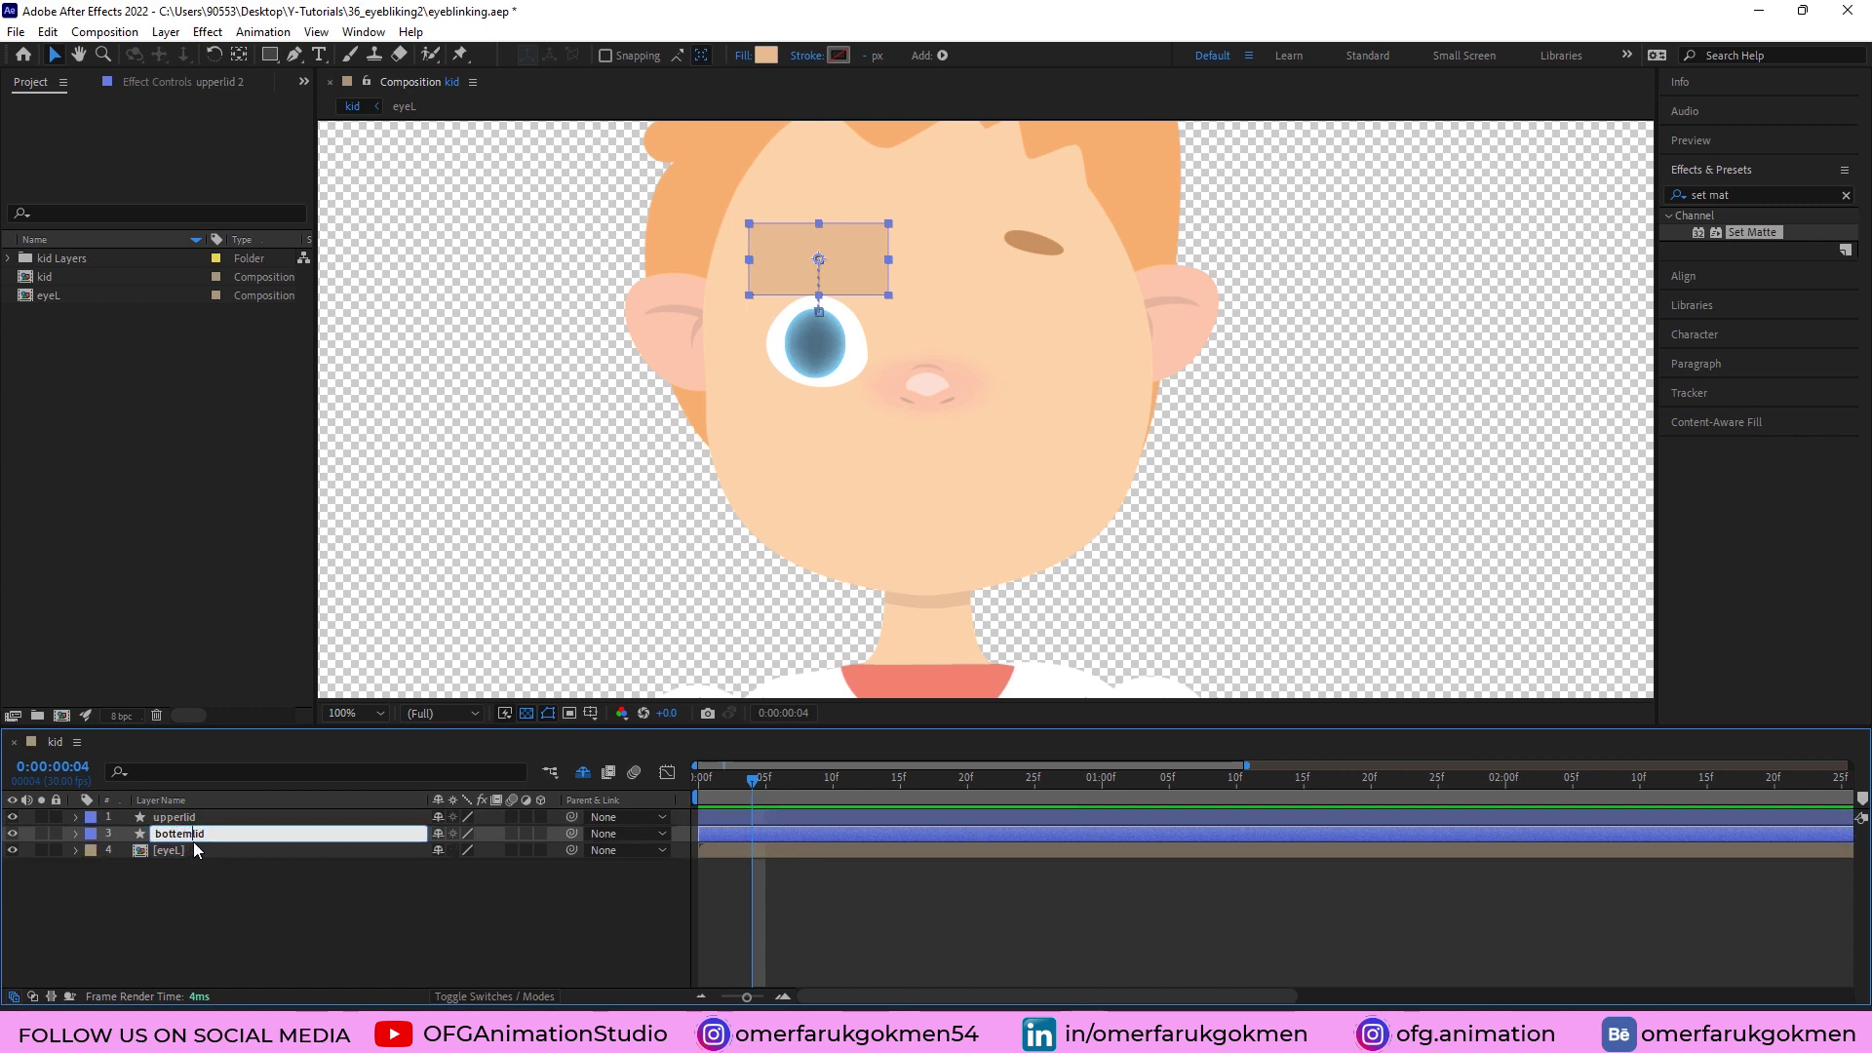
pyautogui.press('Return')
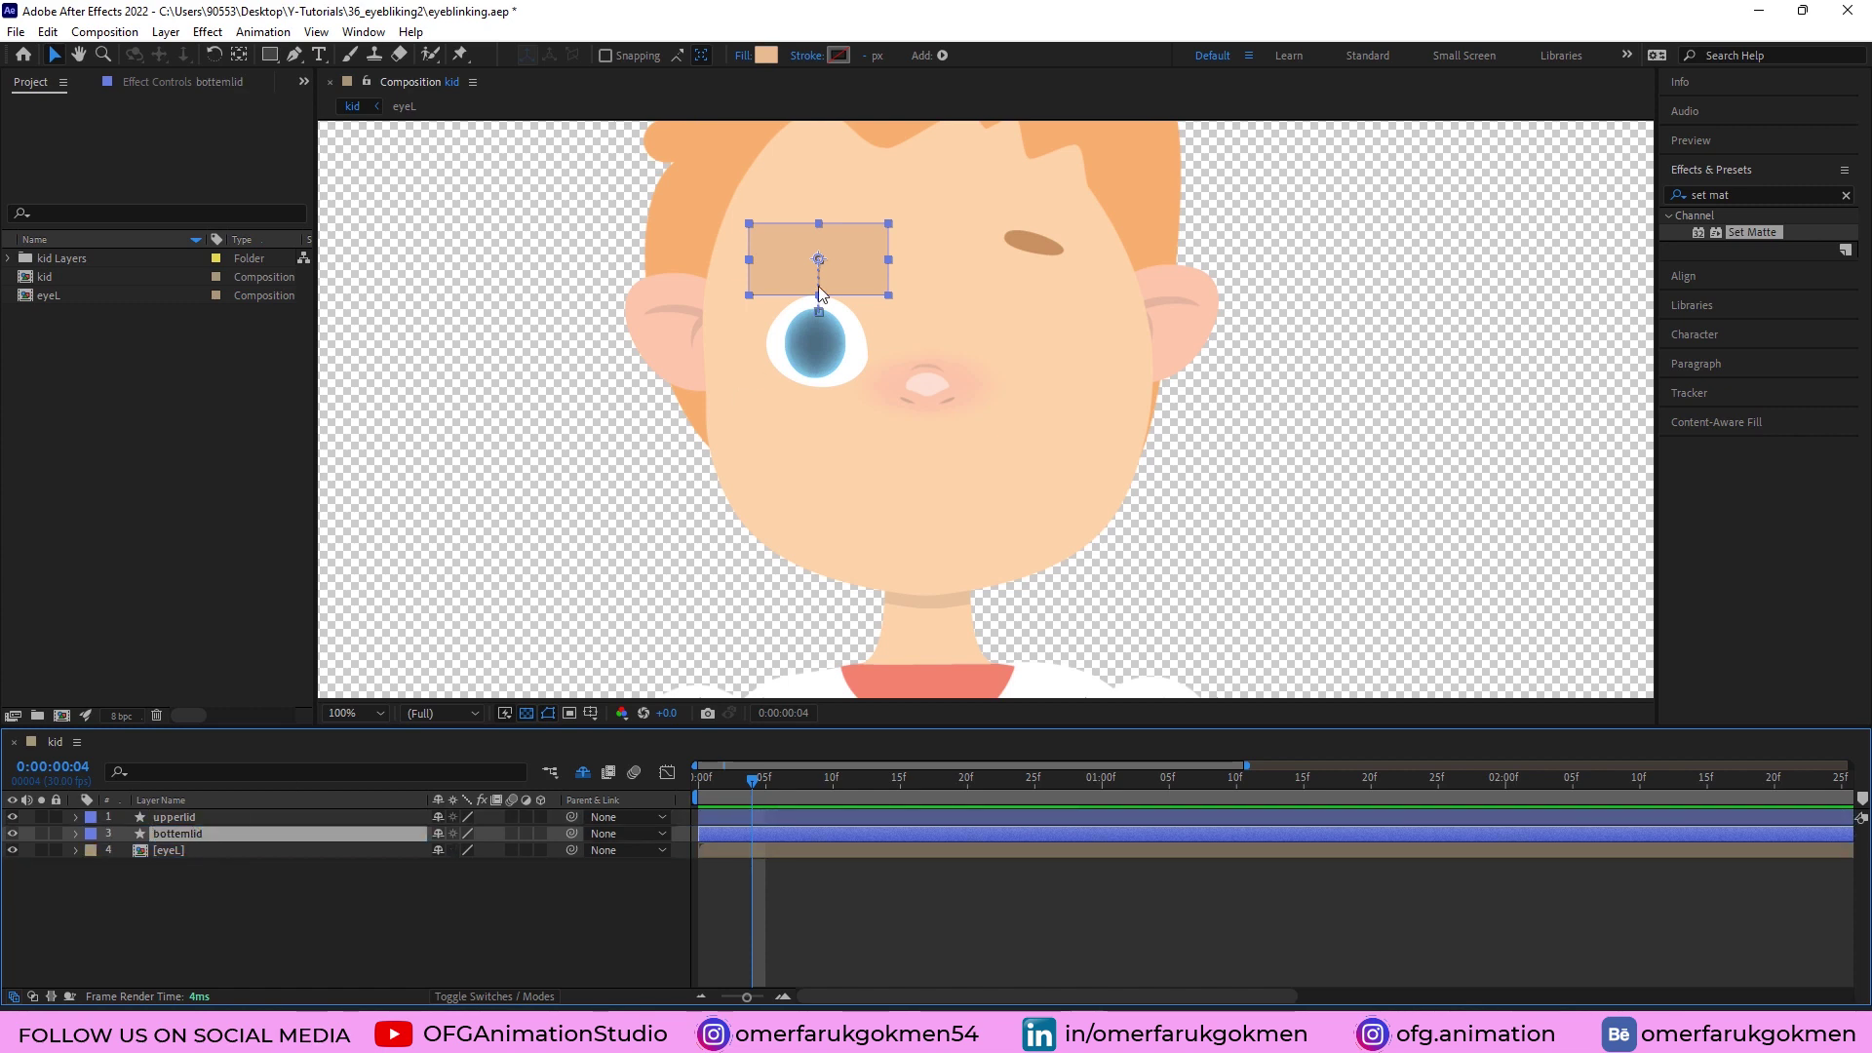
pyautogui.press('p')
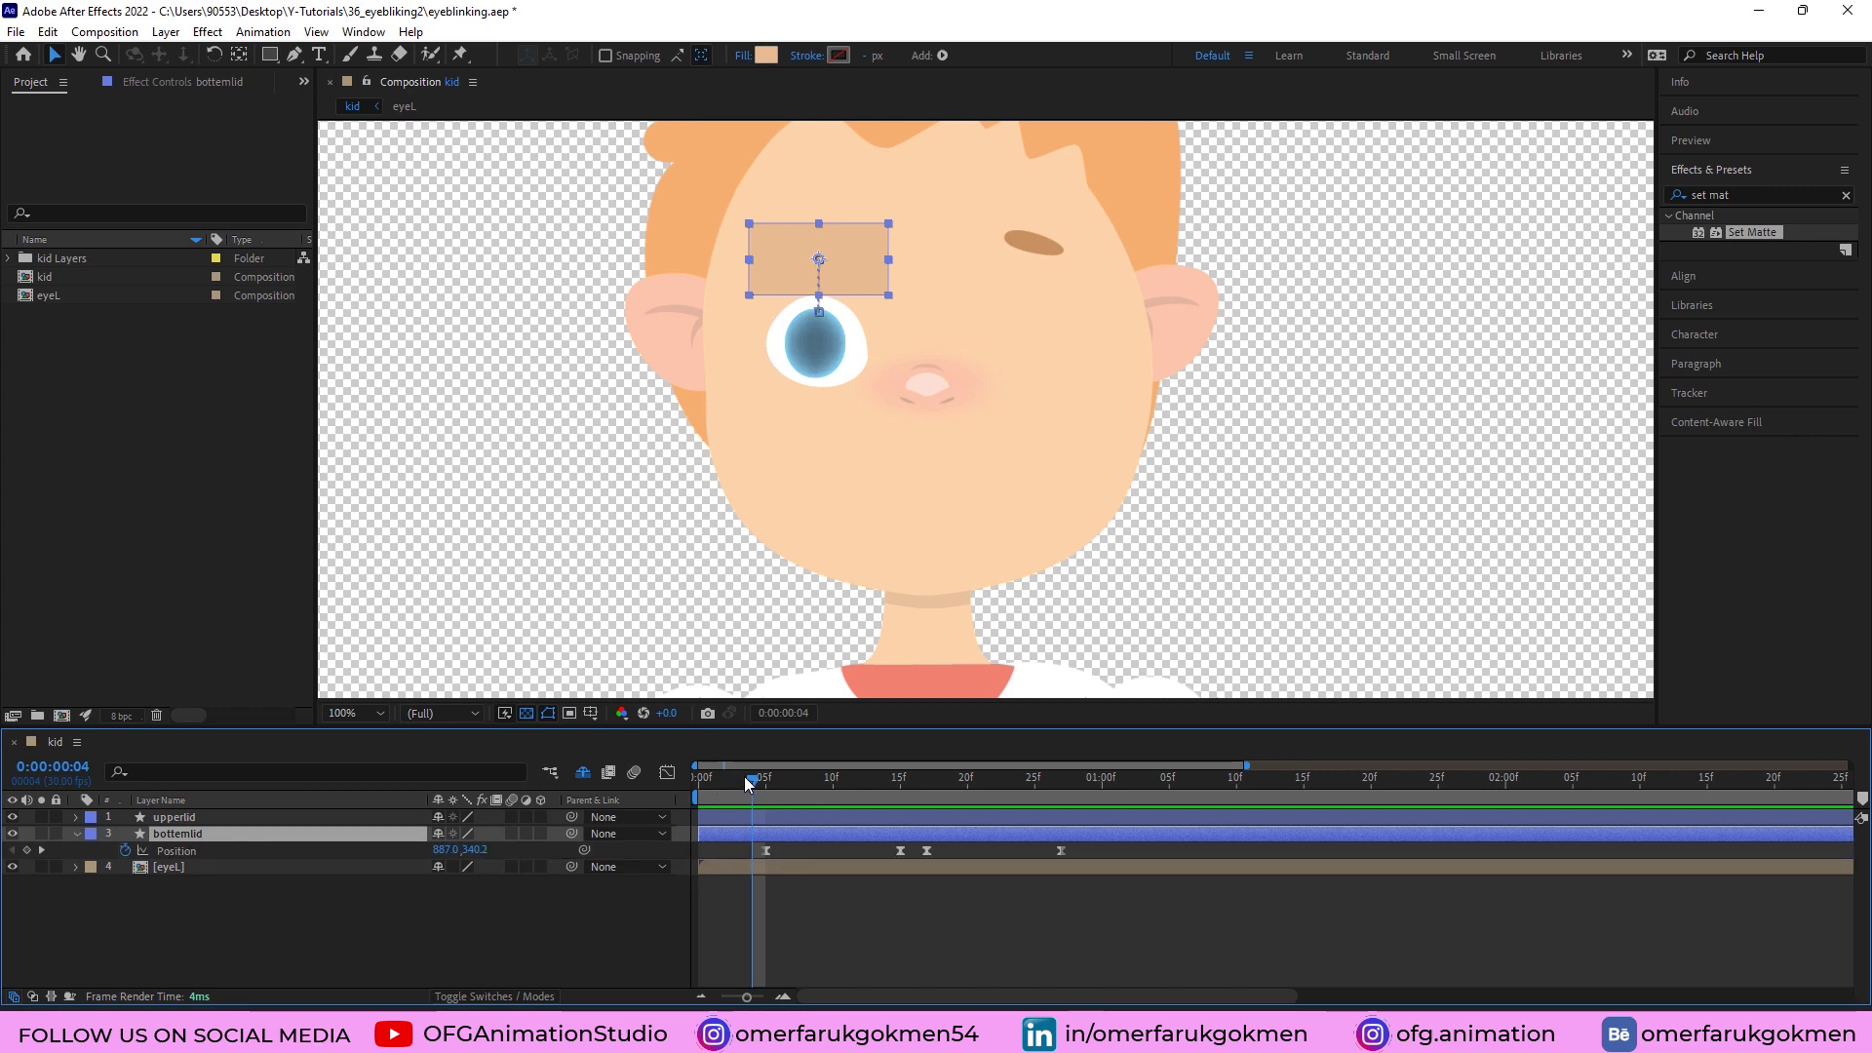
# Reposition the lower lid at frames 5 and 15 so it rises to close the eye.
pyautogui.moveTo(765, 776)
pyautogui.mouseDown()
pyautogui.moveTo(870, 786)
pyautogui.moveTo(768, 801)
pyautogui.mouseUp()
pyautogui.moveTo(858, 263); pyautogui.dragTo(857, 441)
pyautogui.moveTo(770, 805); pyautogui.dragTo(900, 779)
pyautogui.moveTo(871, 327); pyautogui.dragTo(867, 396)
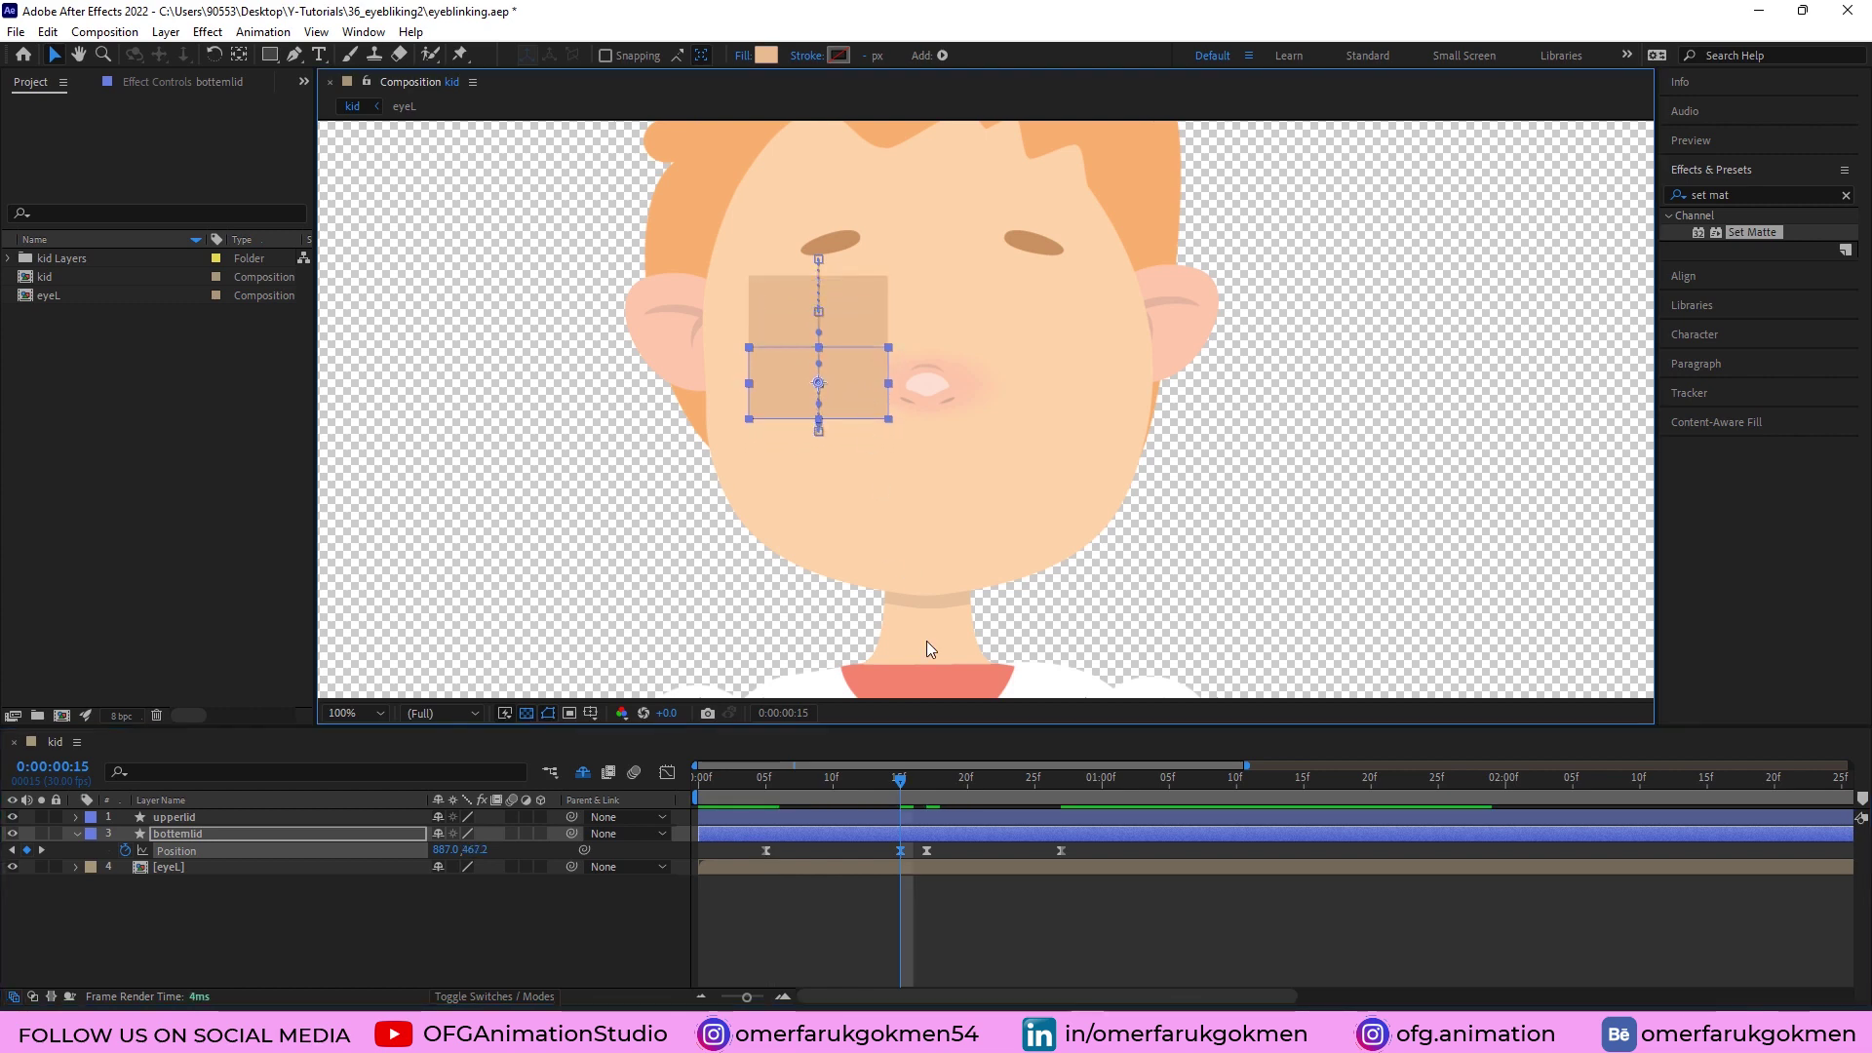
pyautogui.scroll(2, 827, 347)
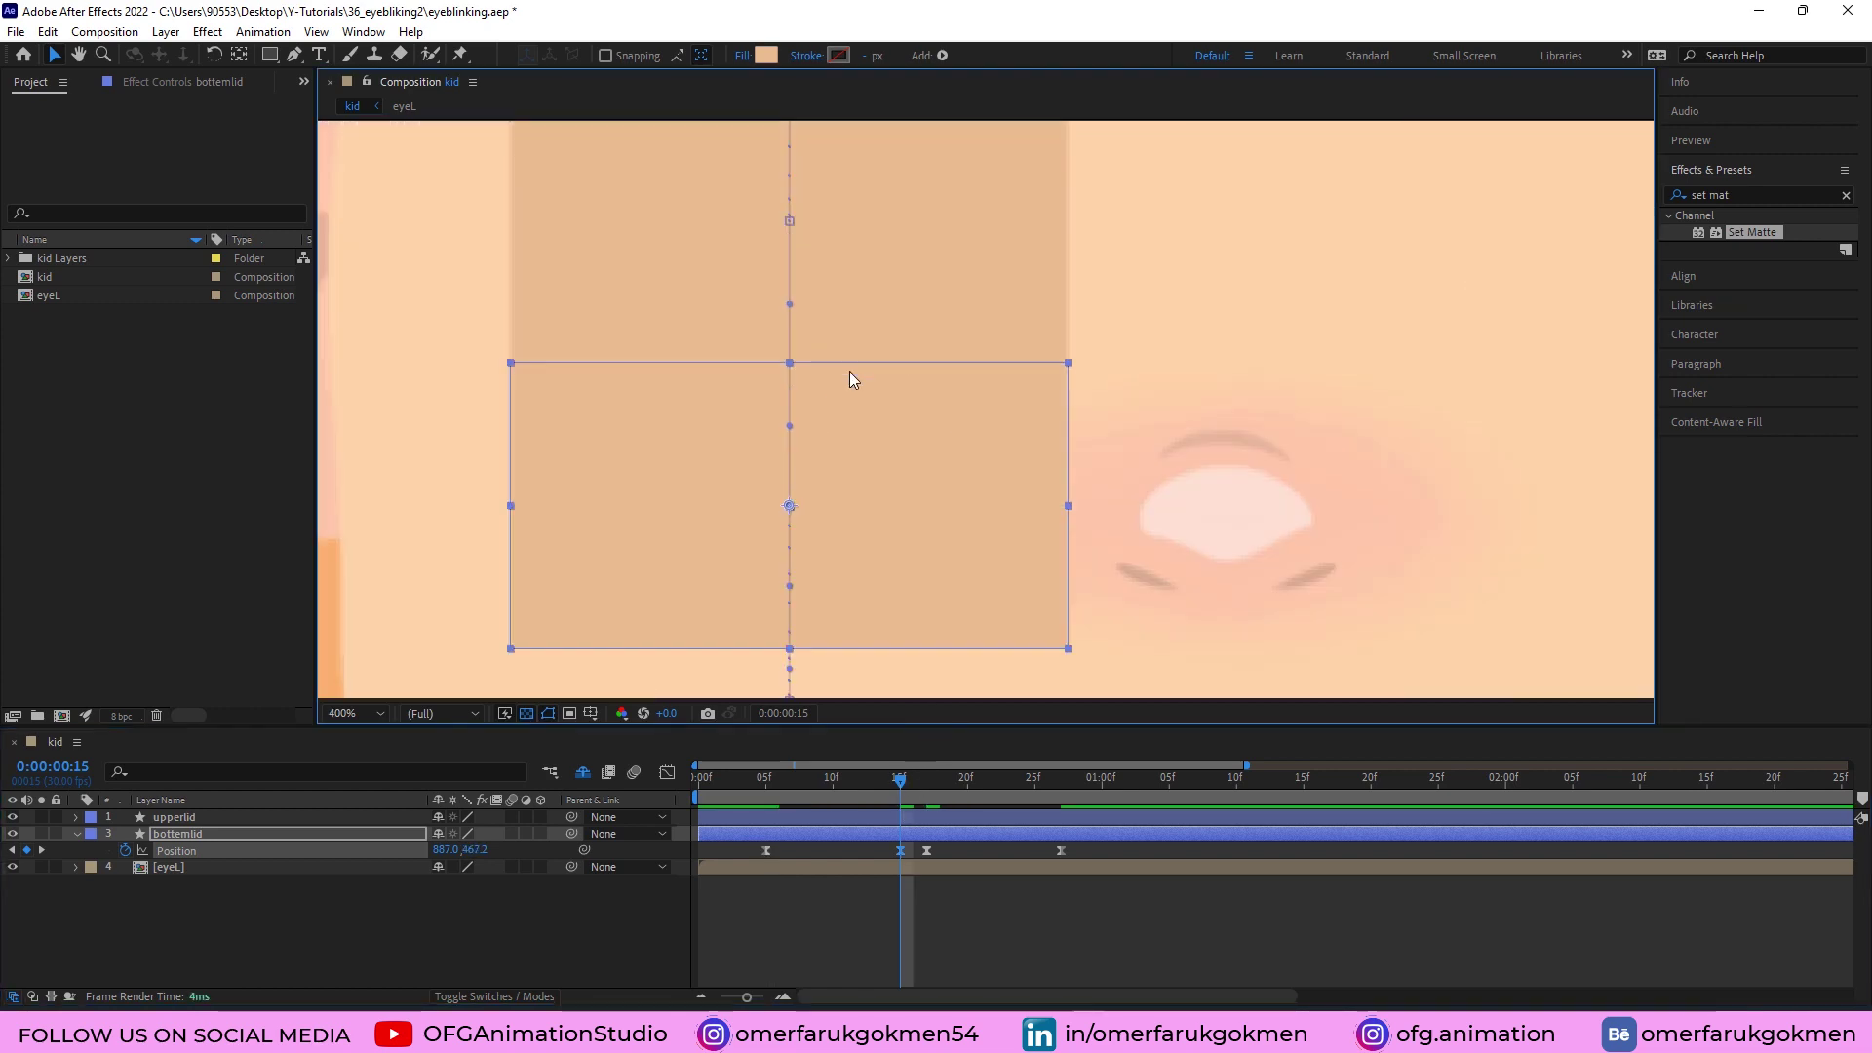
pyautogui.click(612, 898)
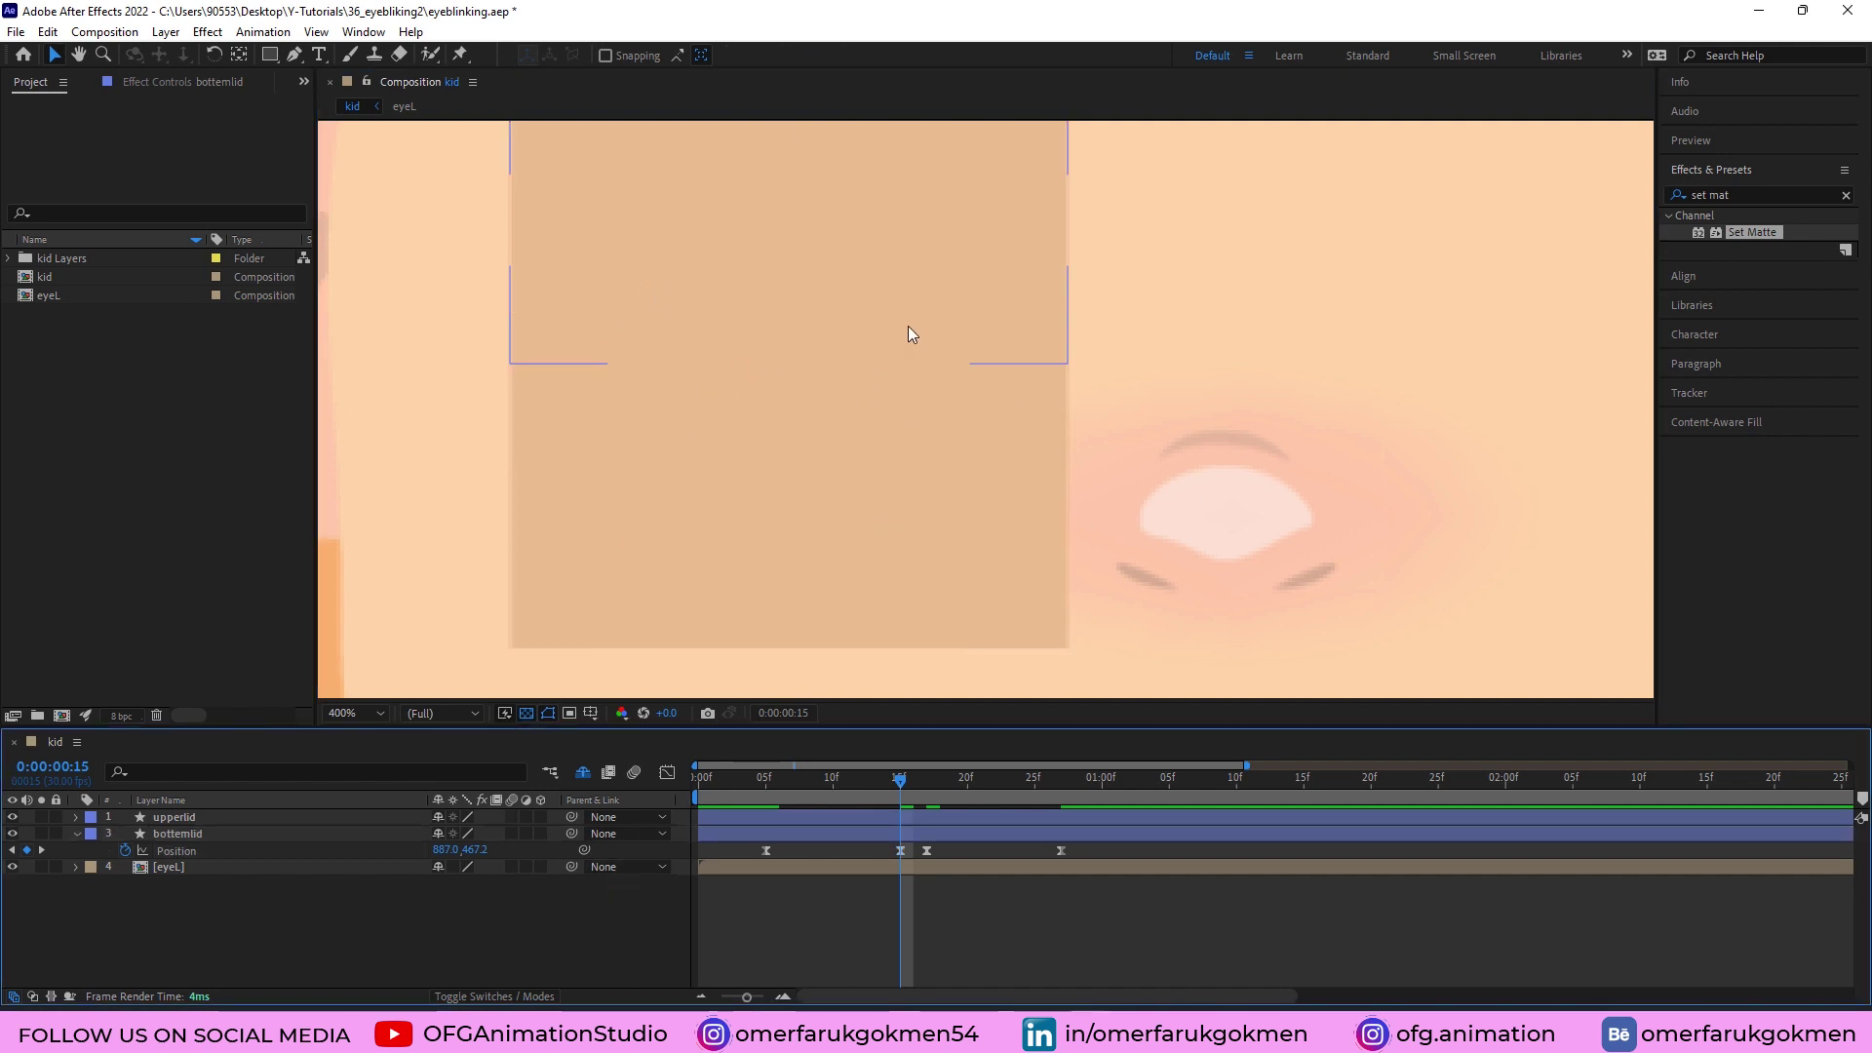
pyautogui.scroll(-4, 927, 546)
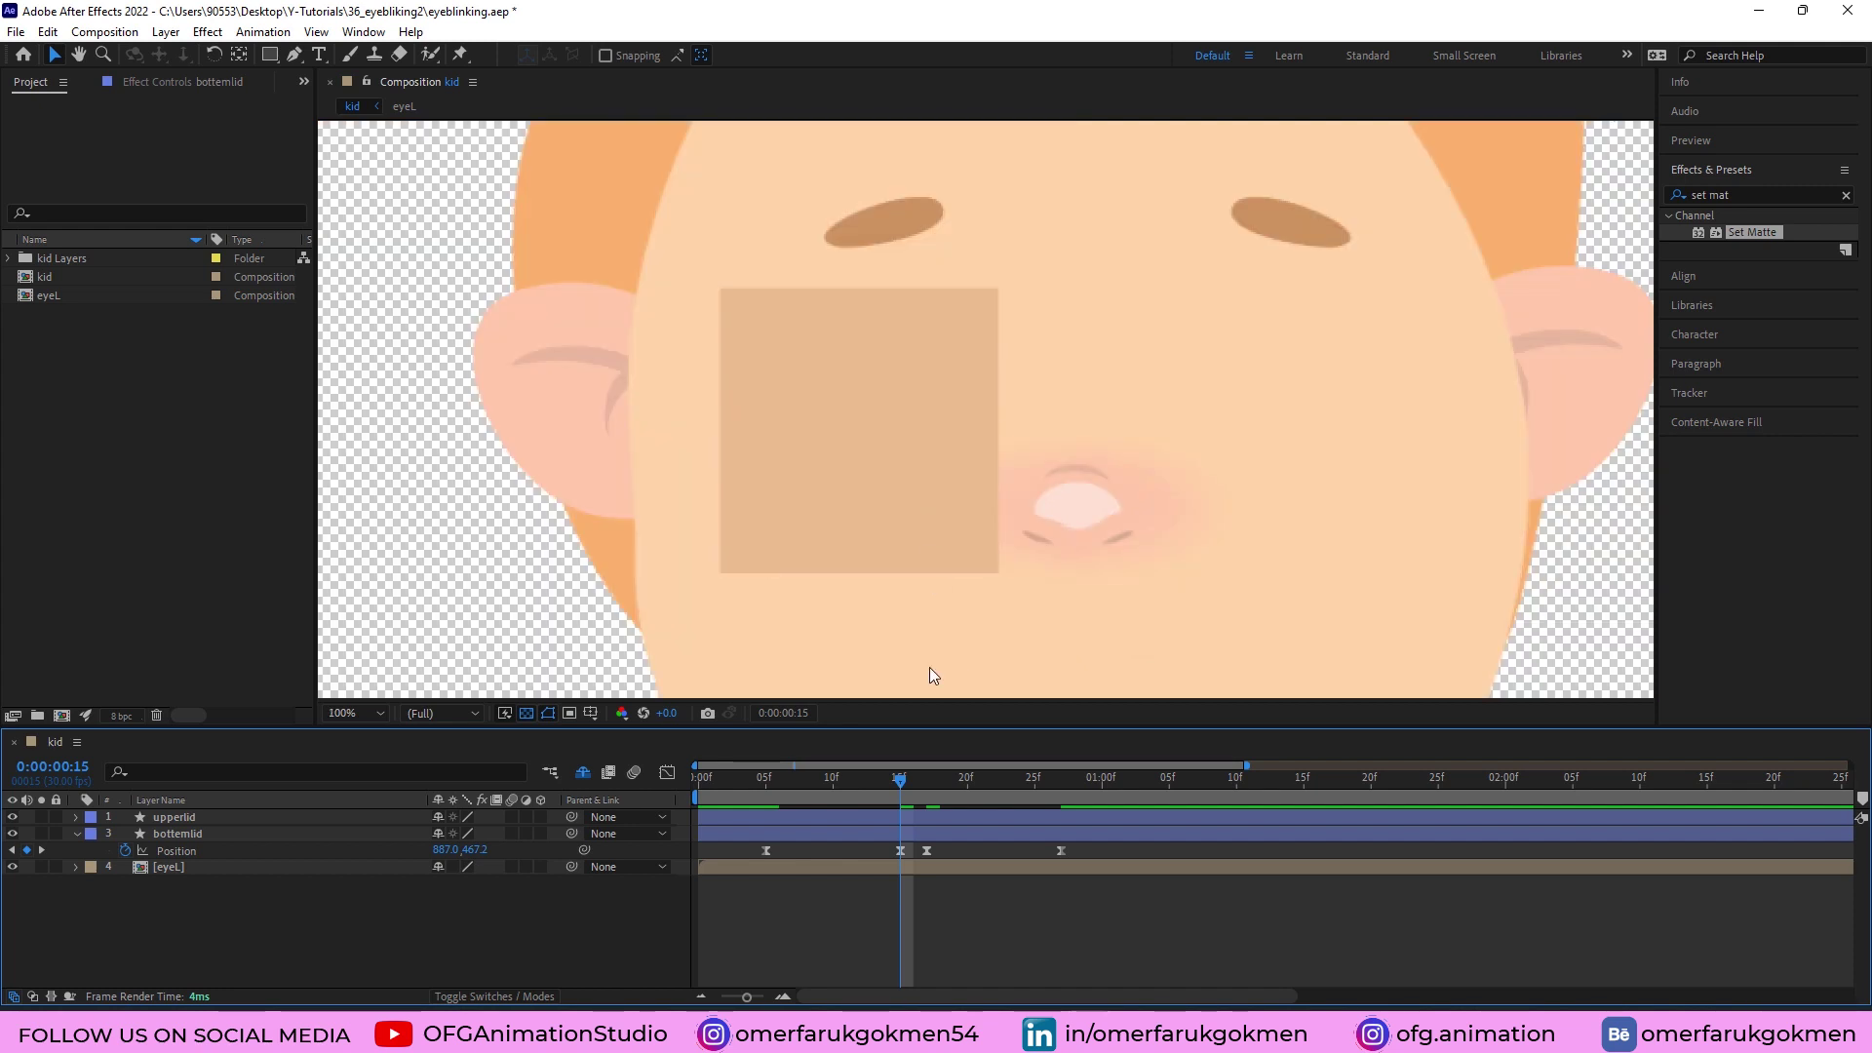
# Copy the lower lid's closed-position keyframe to frame 17.
pyautogui.moveTo(919, 780); pyautogui.dragTo(928, 780)
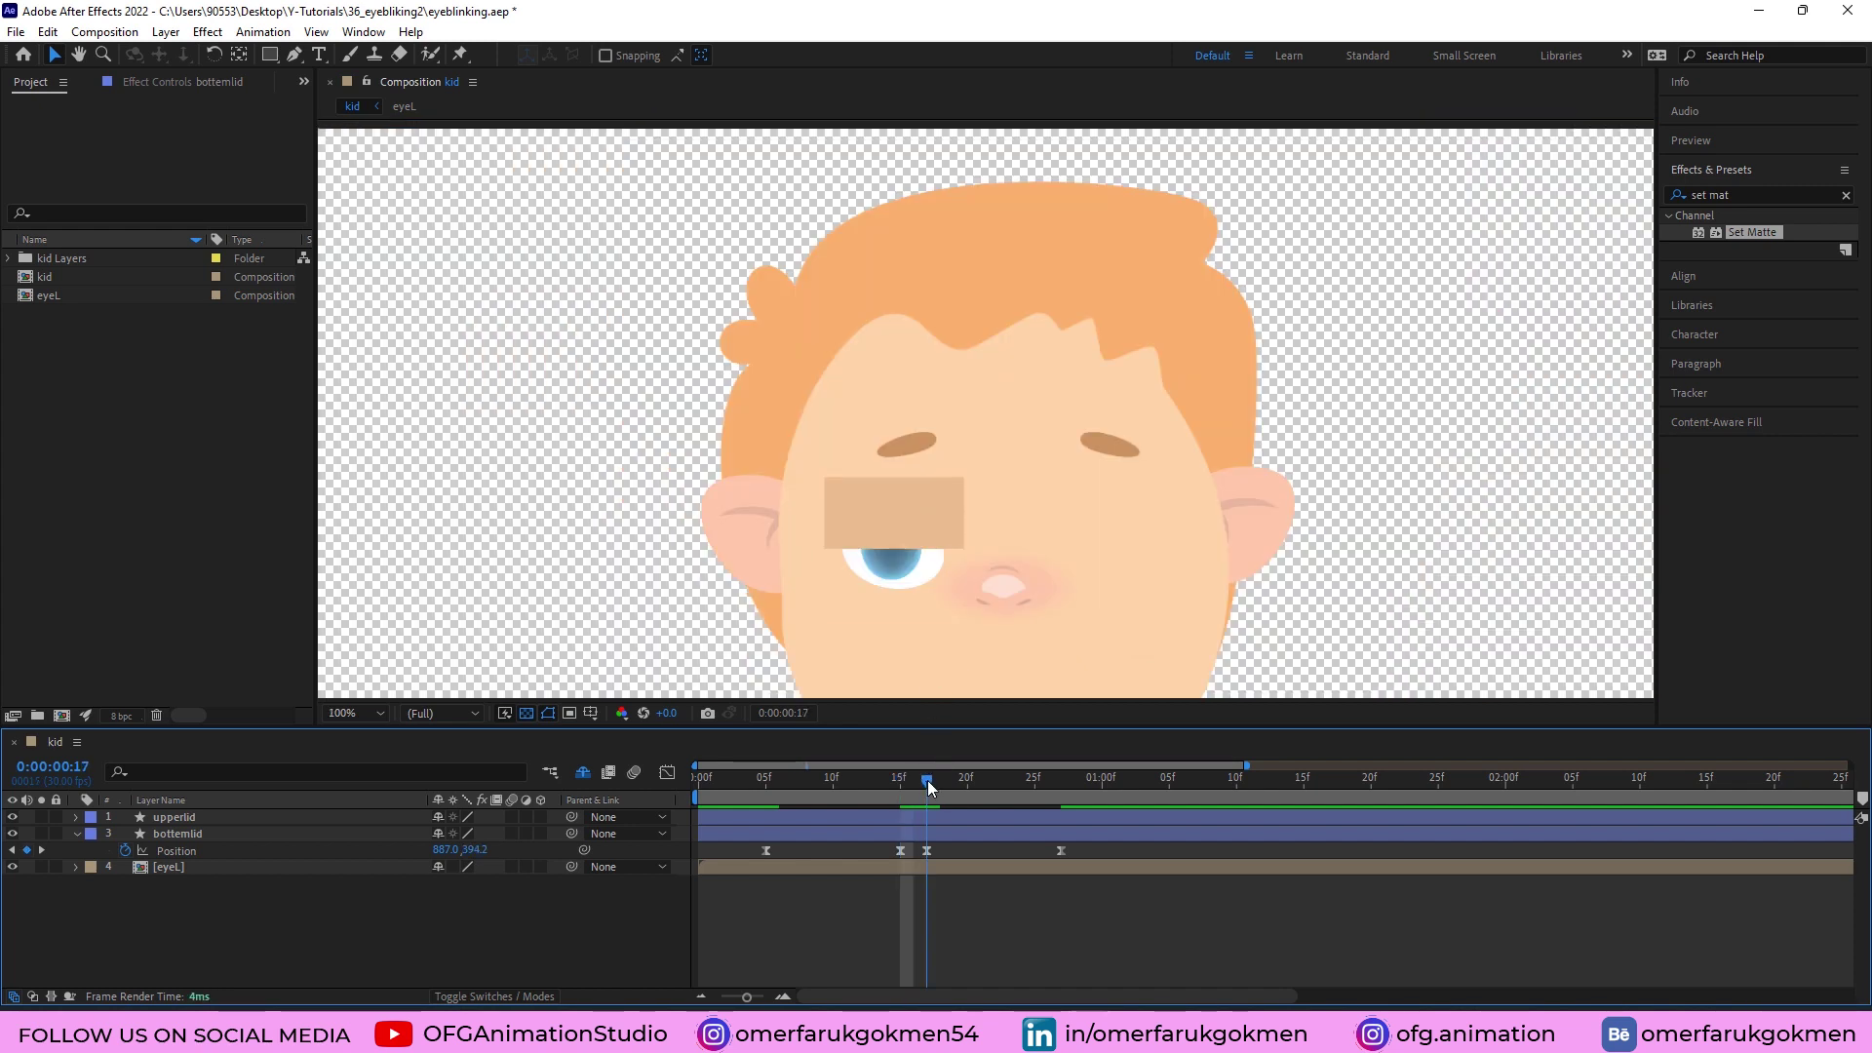
pyautogui.click(898, 849)
pyautogui.hotkey('ctrl', 'c')
pyautogui.hotkey('ctrl', 'v')
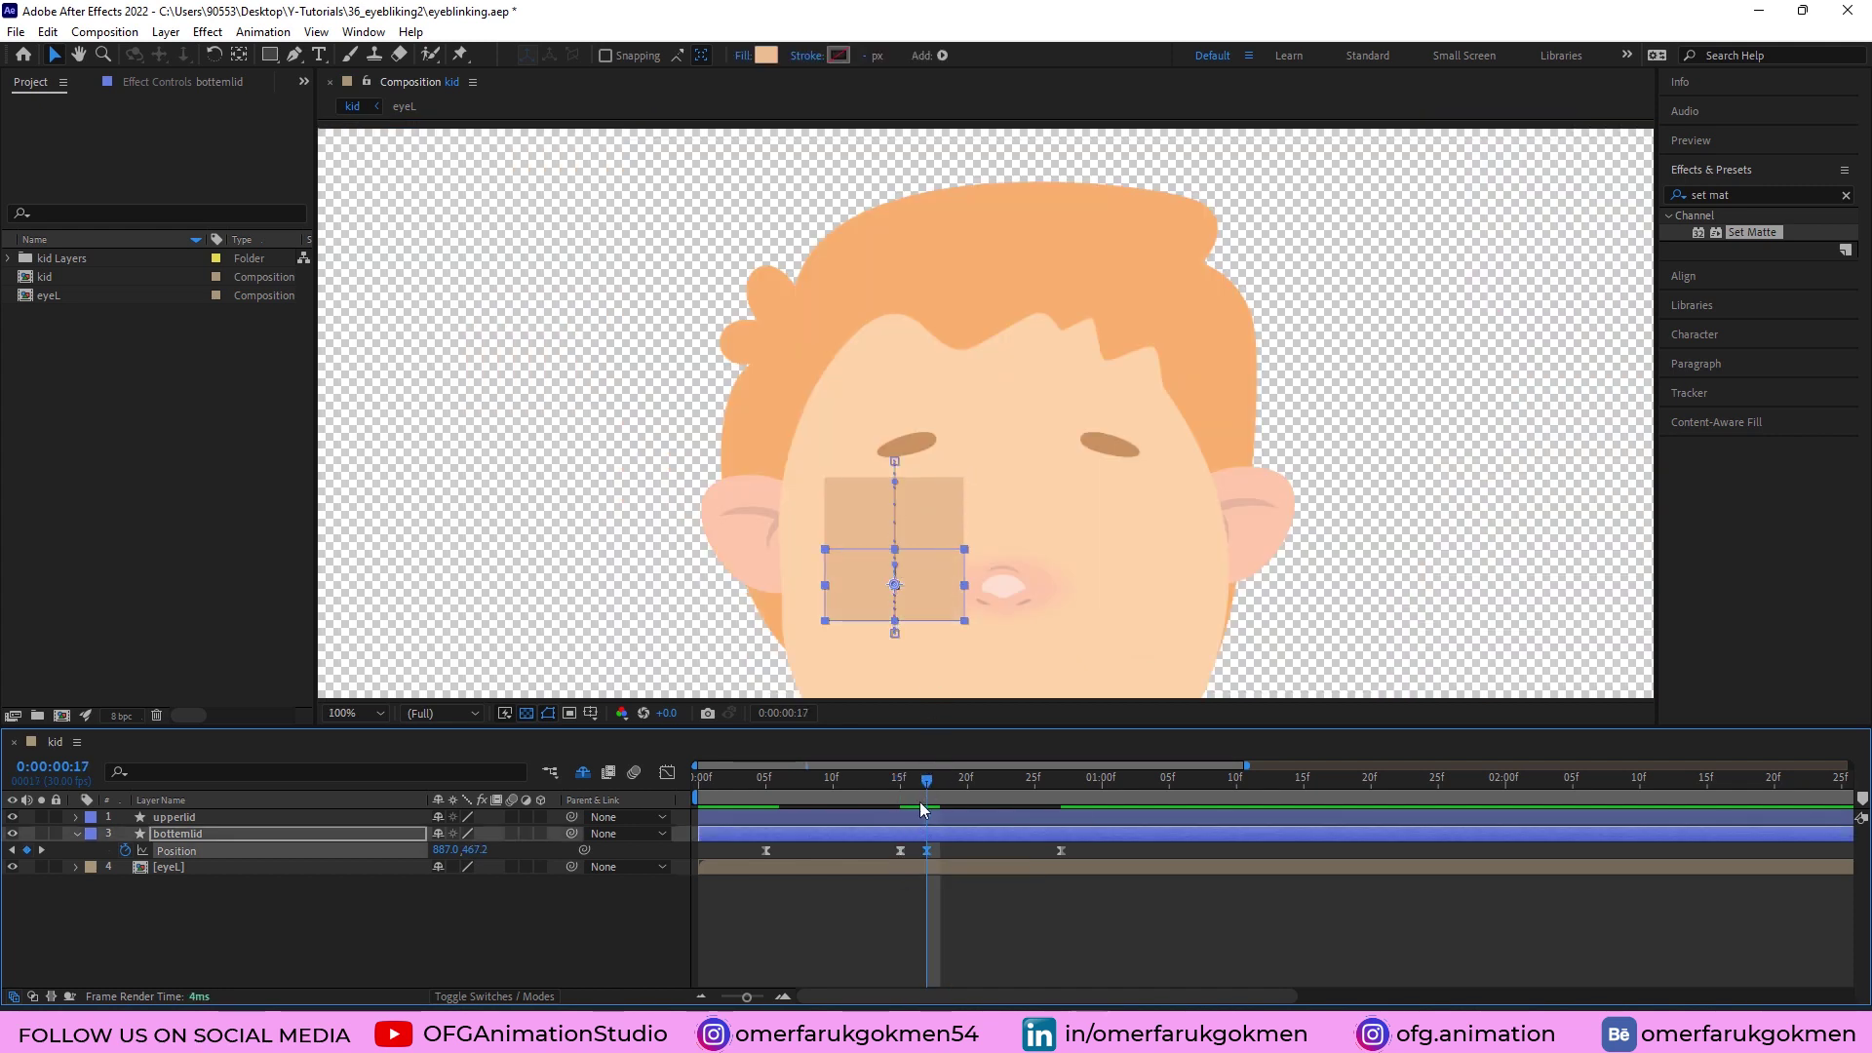
# Paste the lower lid's open keyframe from frame 2 at frame 27 and preview the blink.
pyautogui.moveTo(928, 777); pyautogui.dragTo(1061, 787)
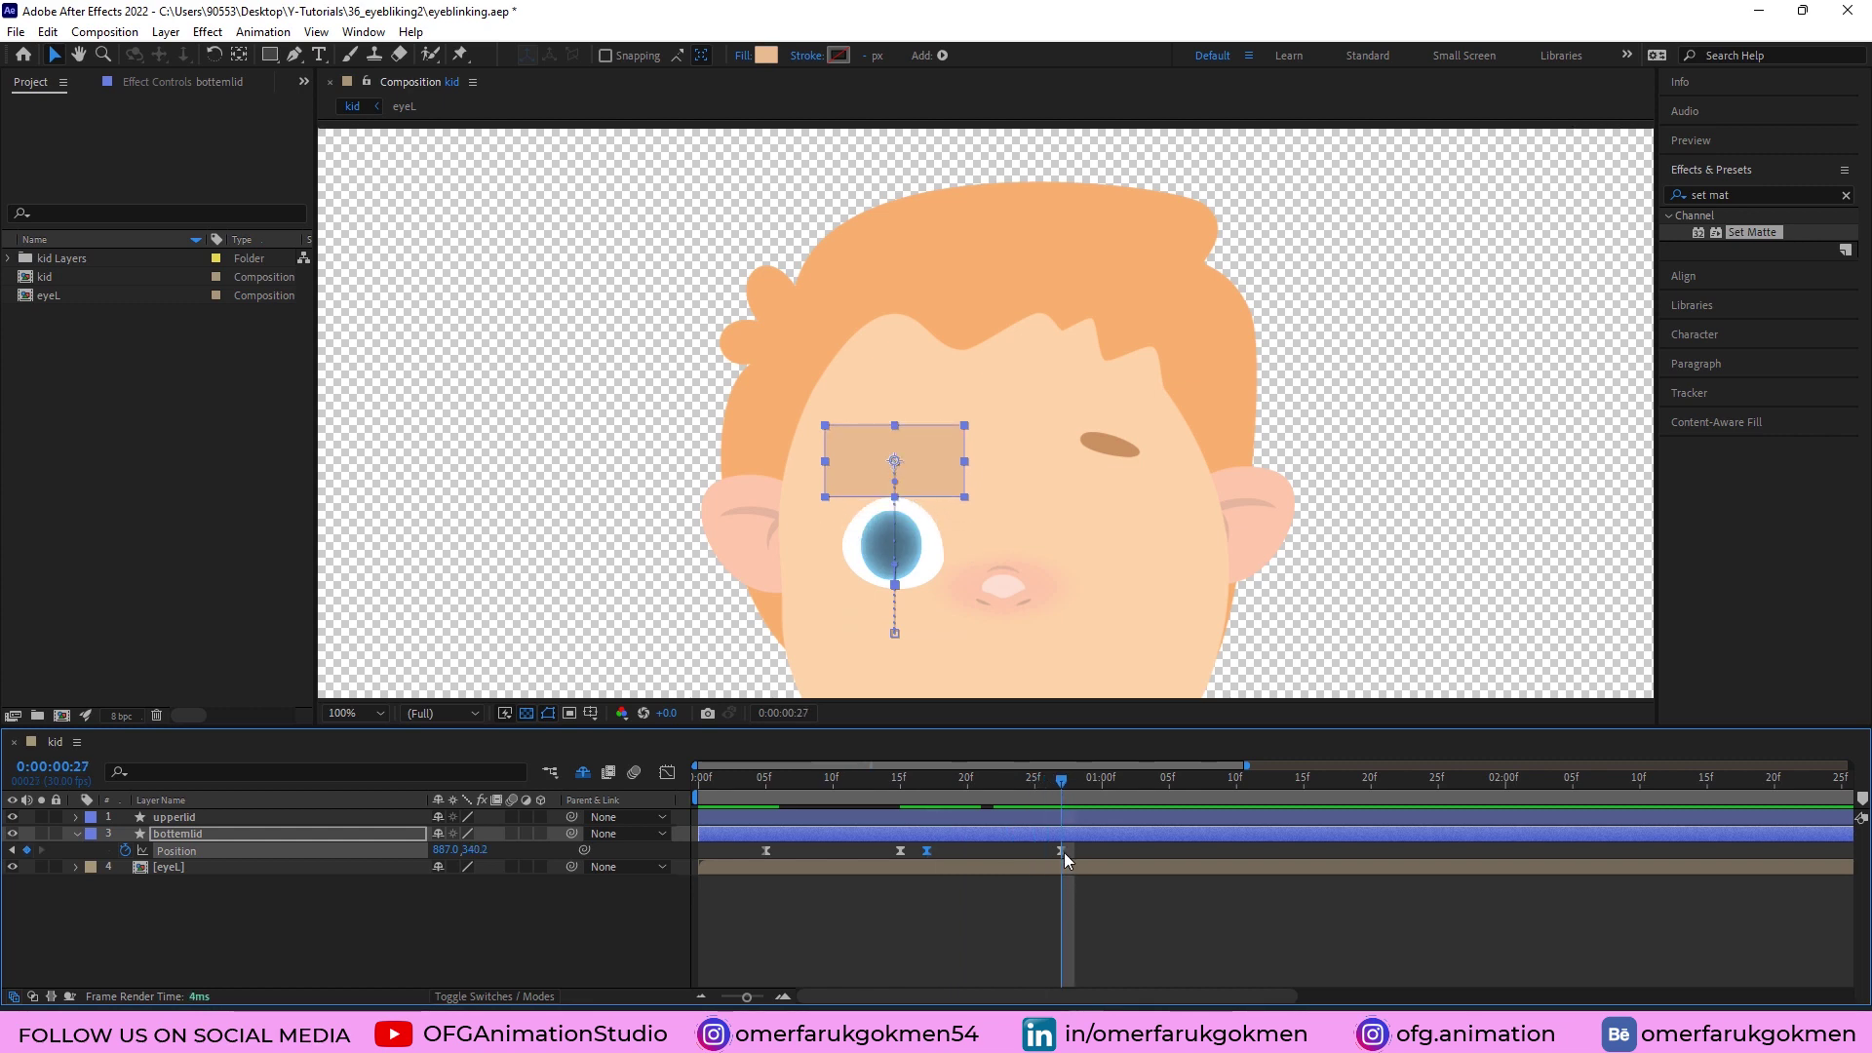
pyautogui.click(767, 850)
pyautogui.hotkey('ctrl', 'c')
pyautogui.hotkey('ctrl', 'v')
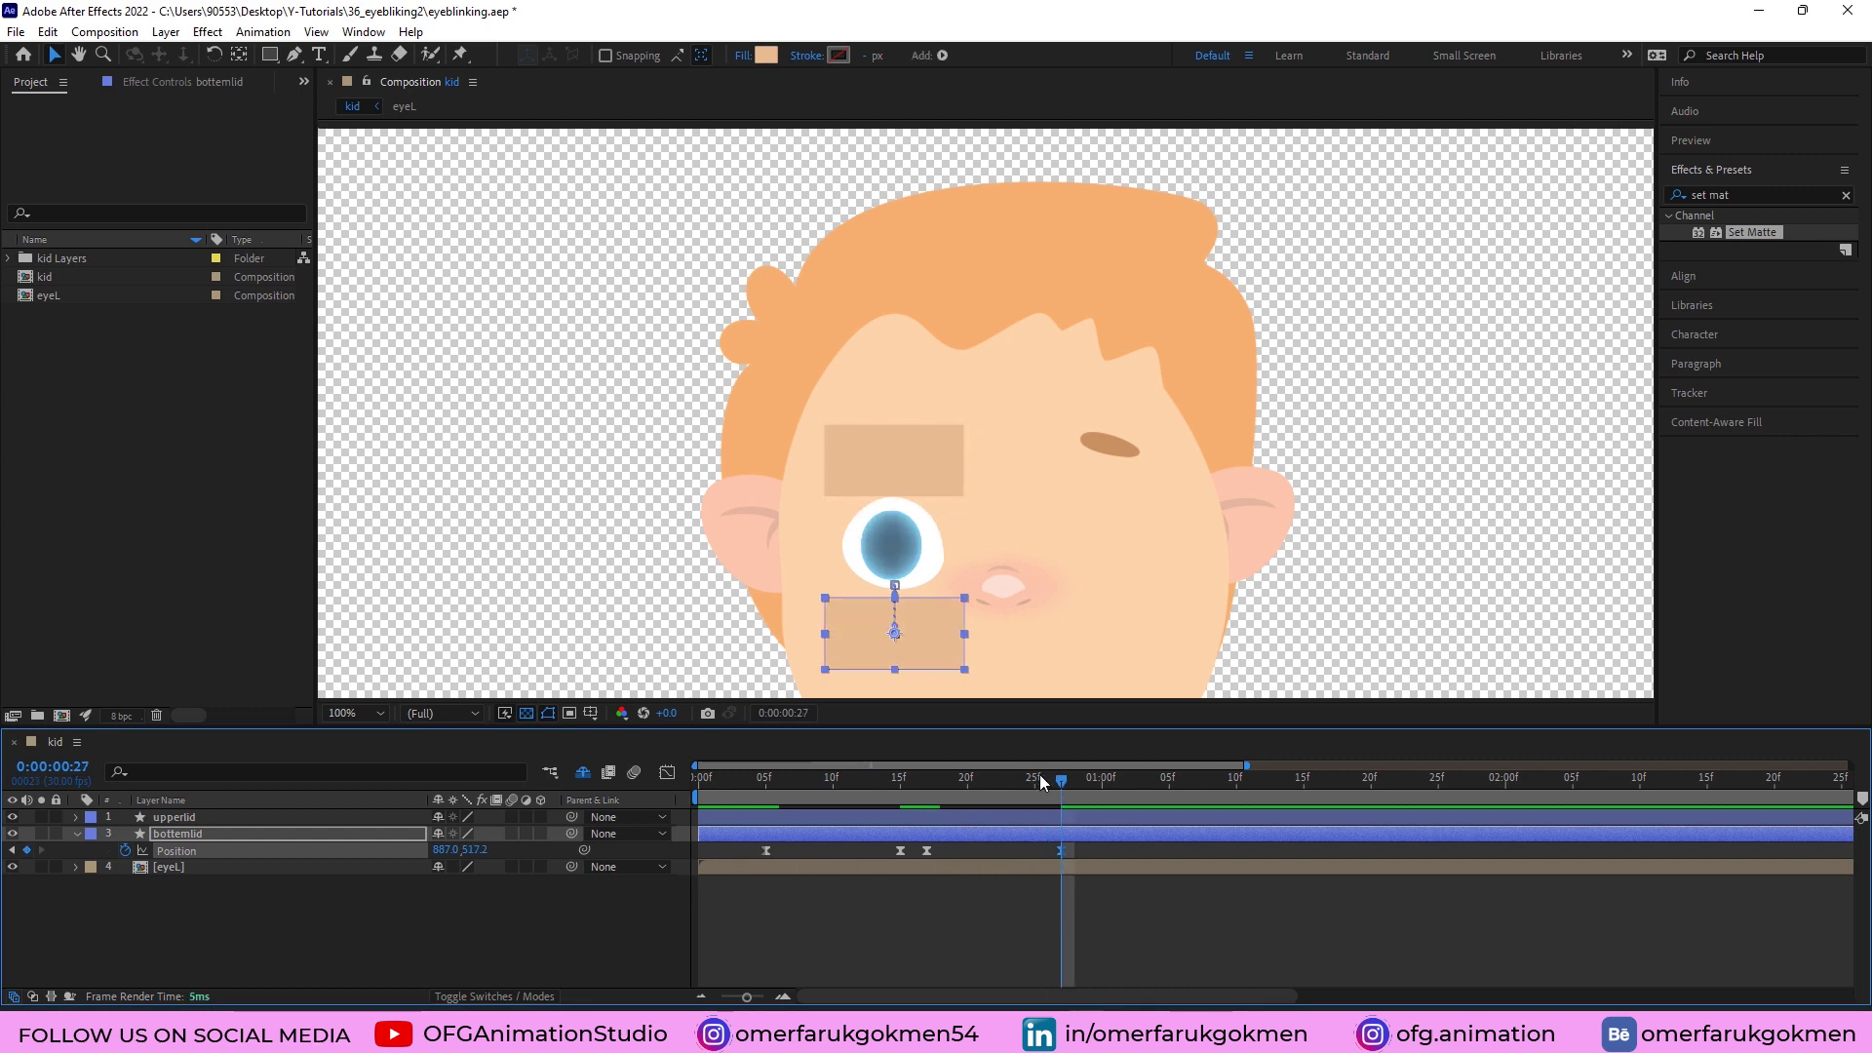
pyautogui.moveTo(1060, 778); pyautogui.dragTo(738, 780)
pyautogui.press('space')
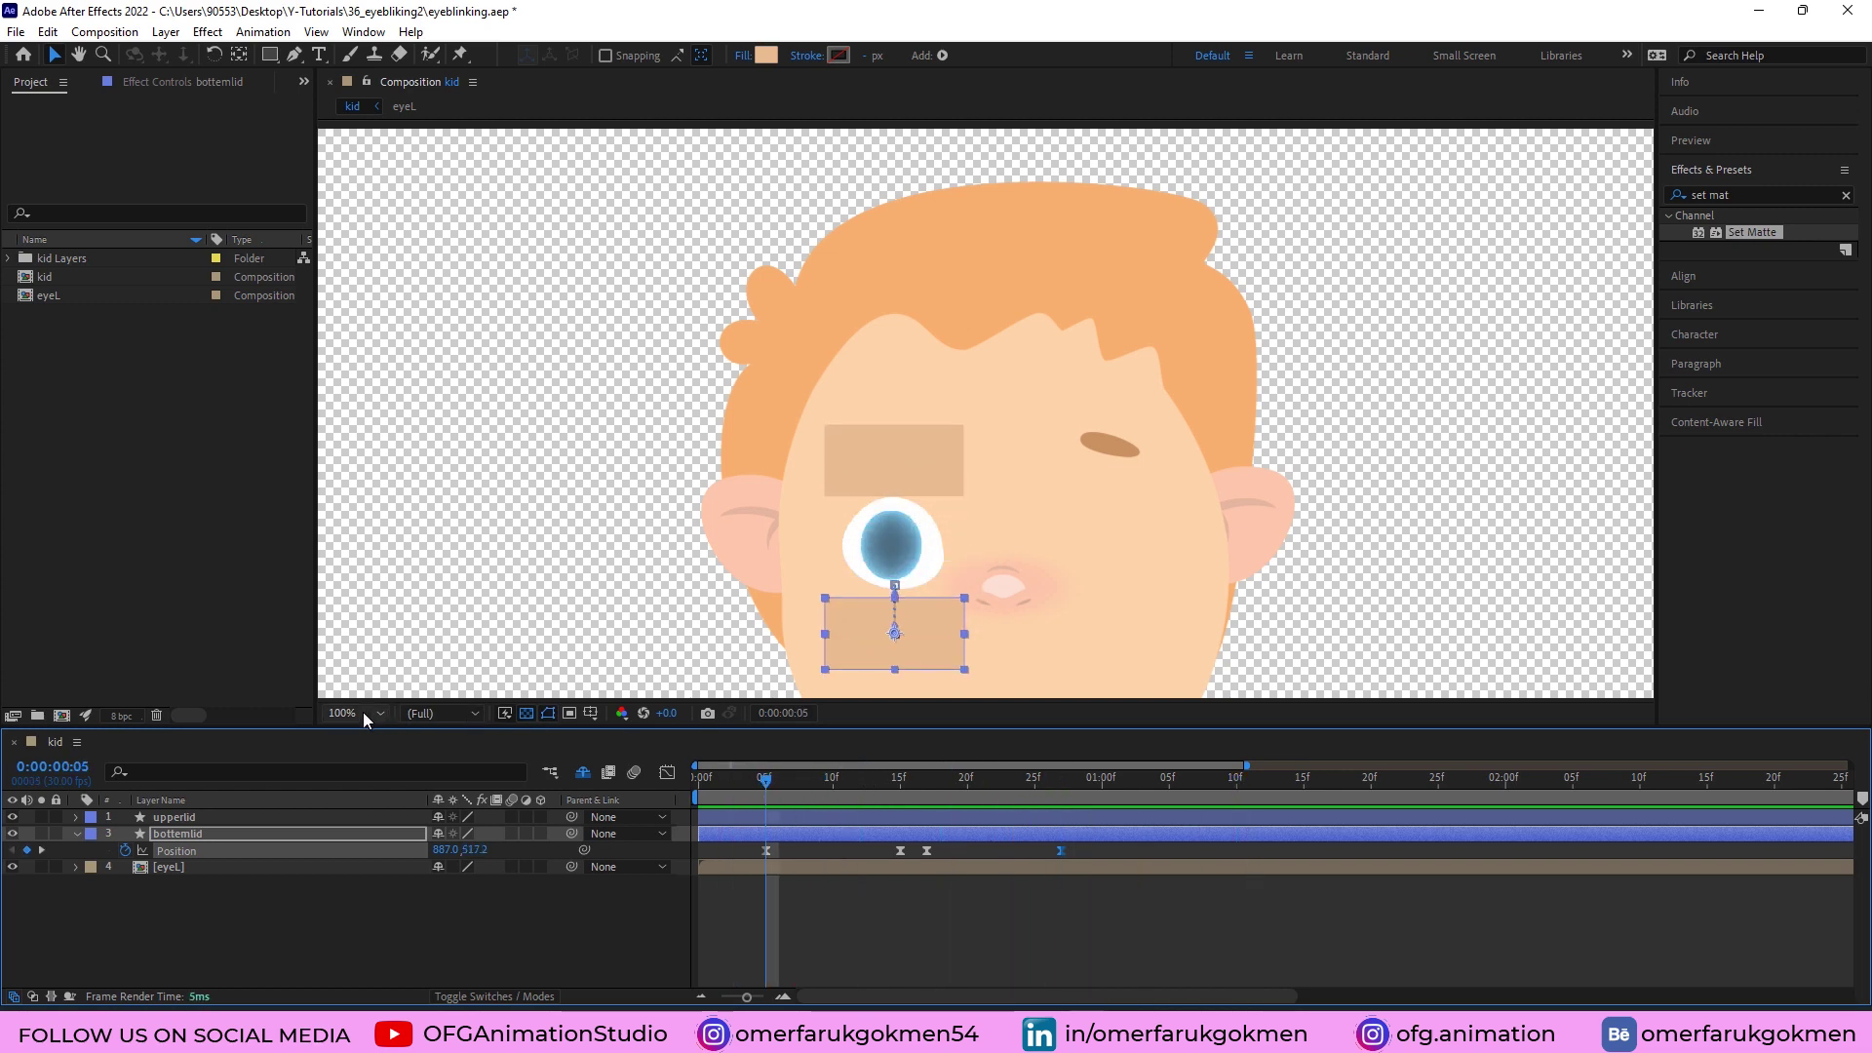
# Pre-compose upperlid and bottemlid into a composition named 'mask' and scrub to check the blink.
pyautogui.click(161, 922)
pyautogui.click(75, 834)
pyautogui.click(166, 831)
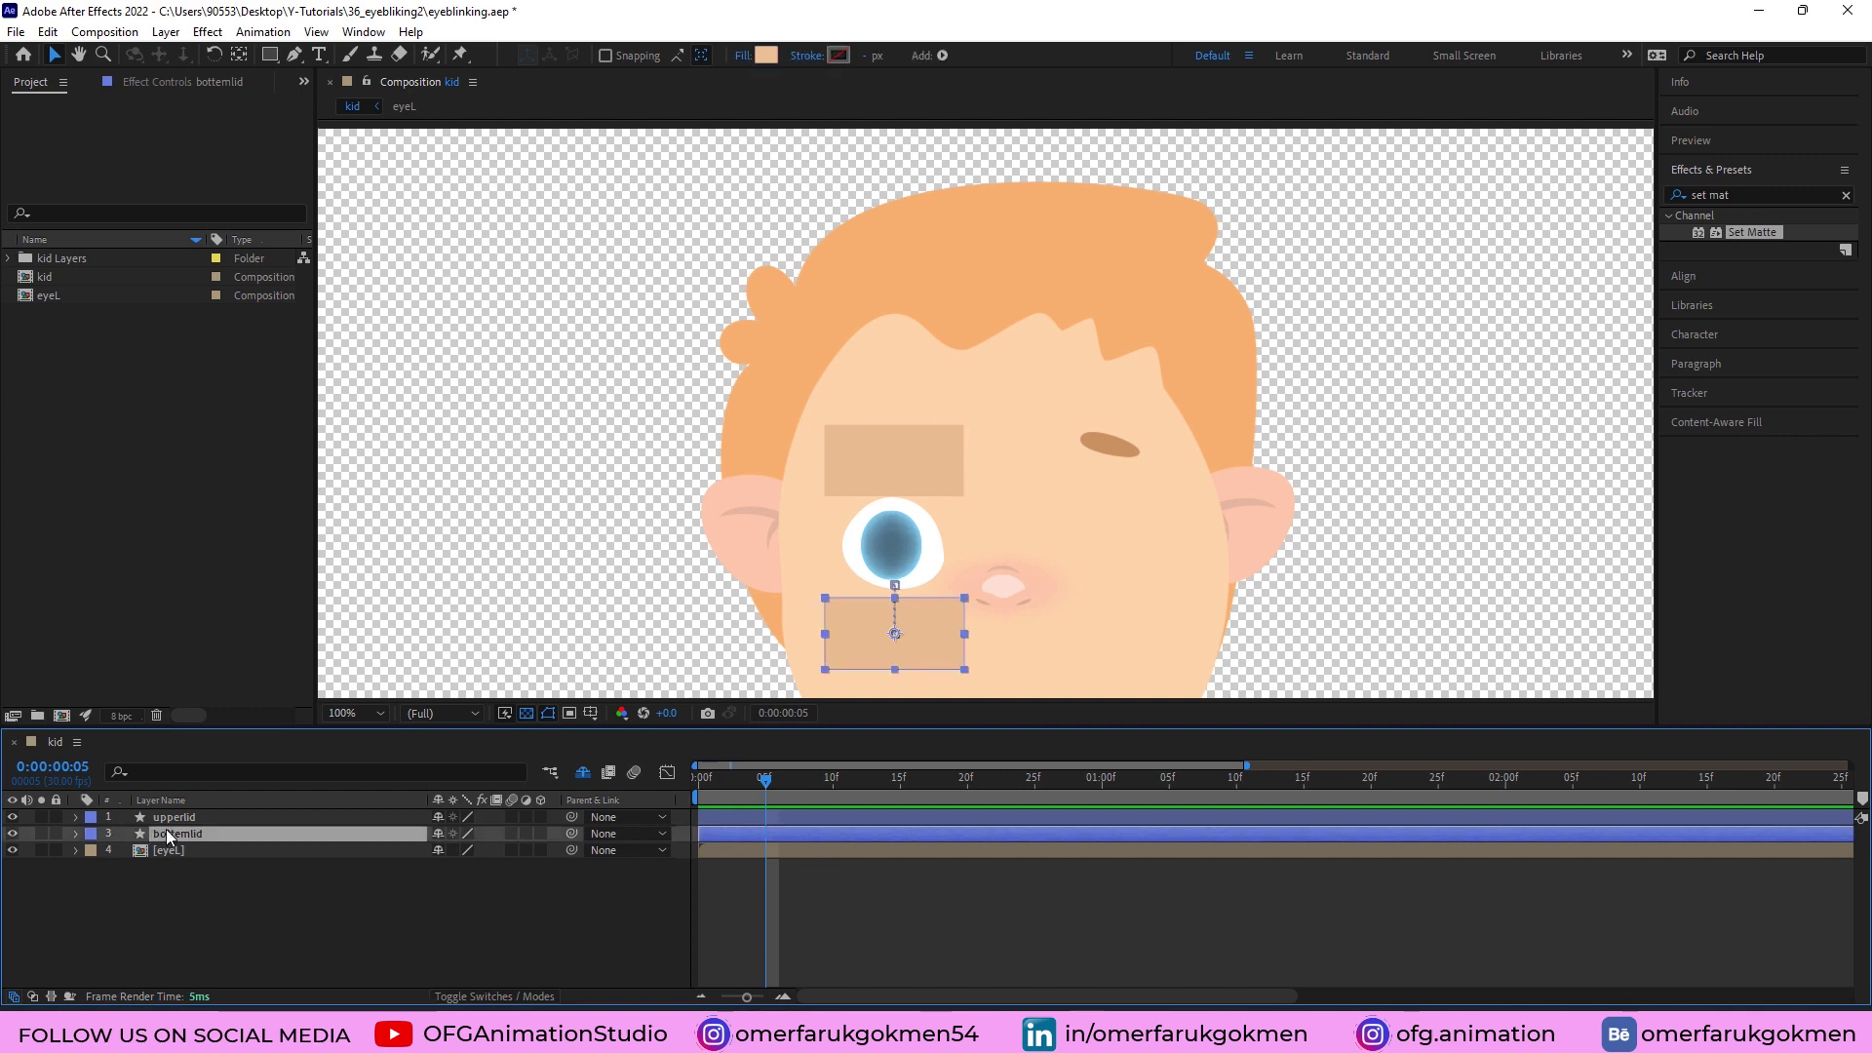
pyautogui.keyDown('shift'); pyautogui.click(172, 817); pyautogui.keyUp('shift')
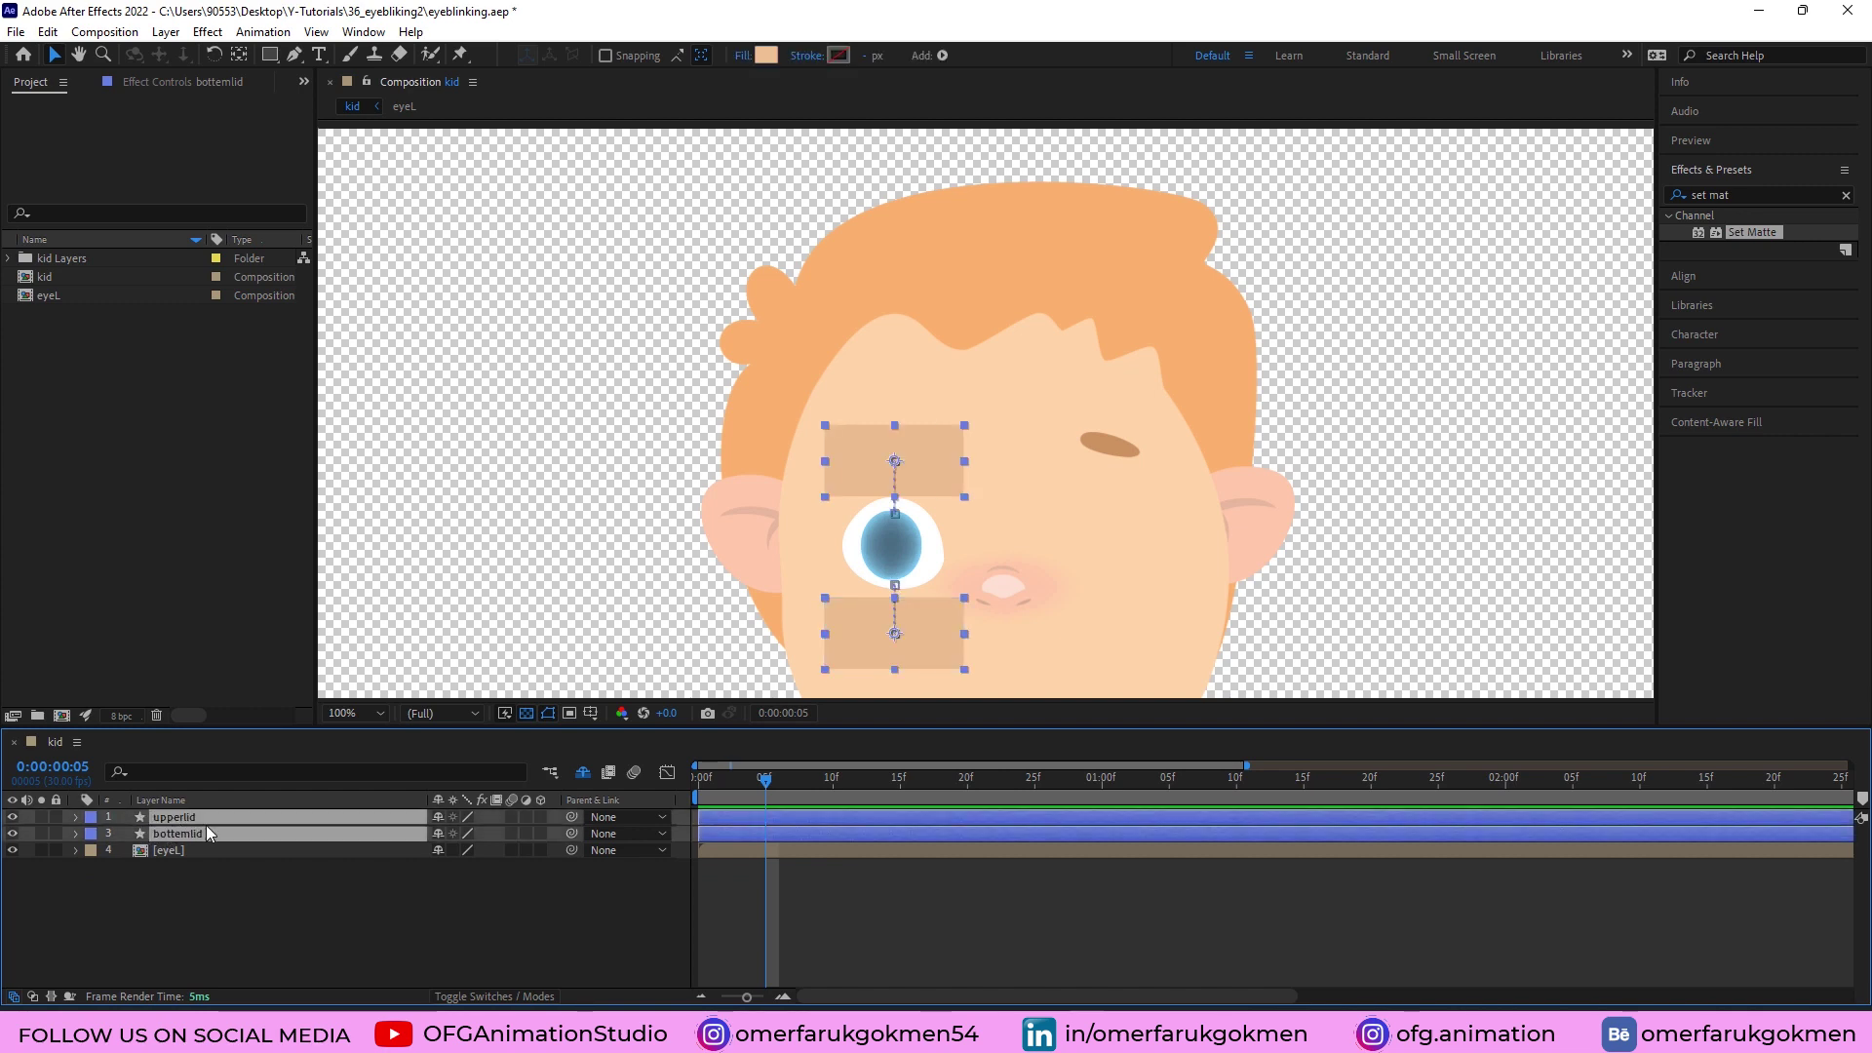
pyautogui.hotkey('ctrl', 'shift', 'c')
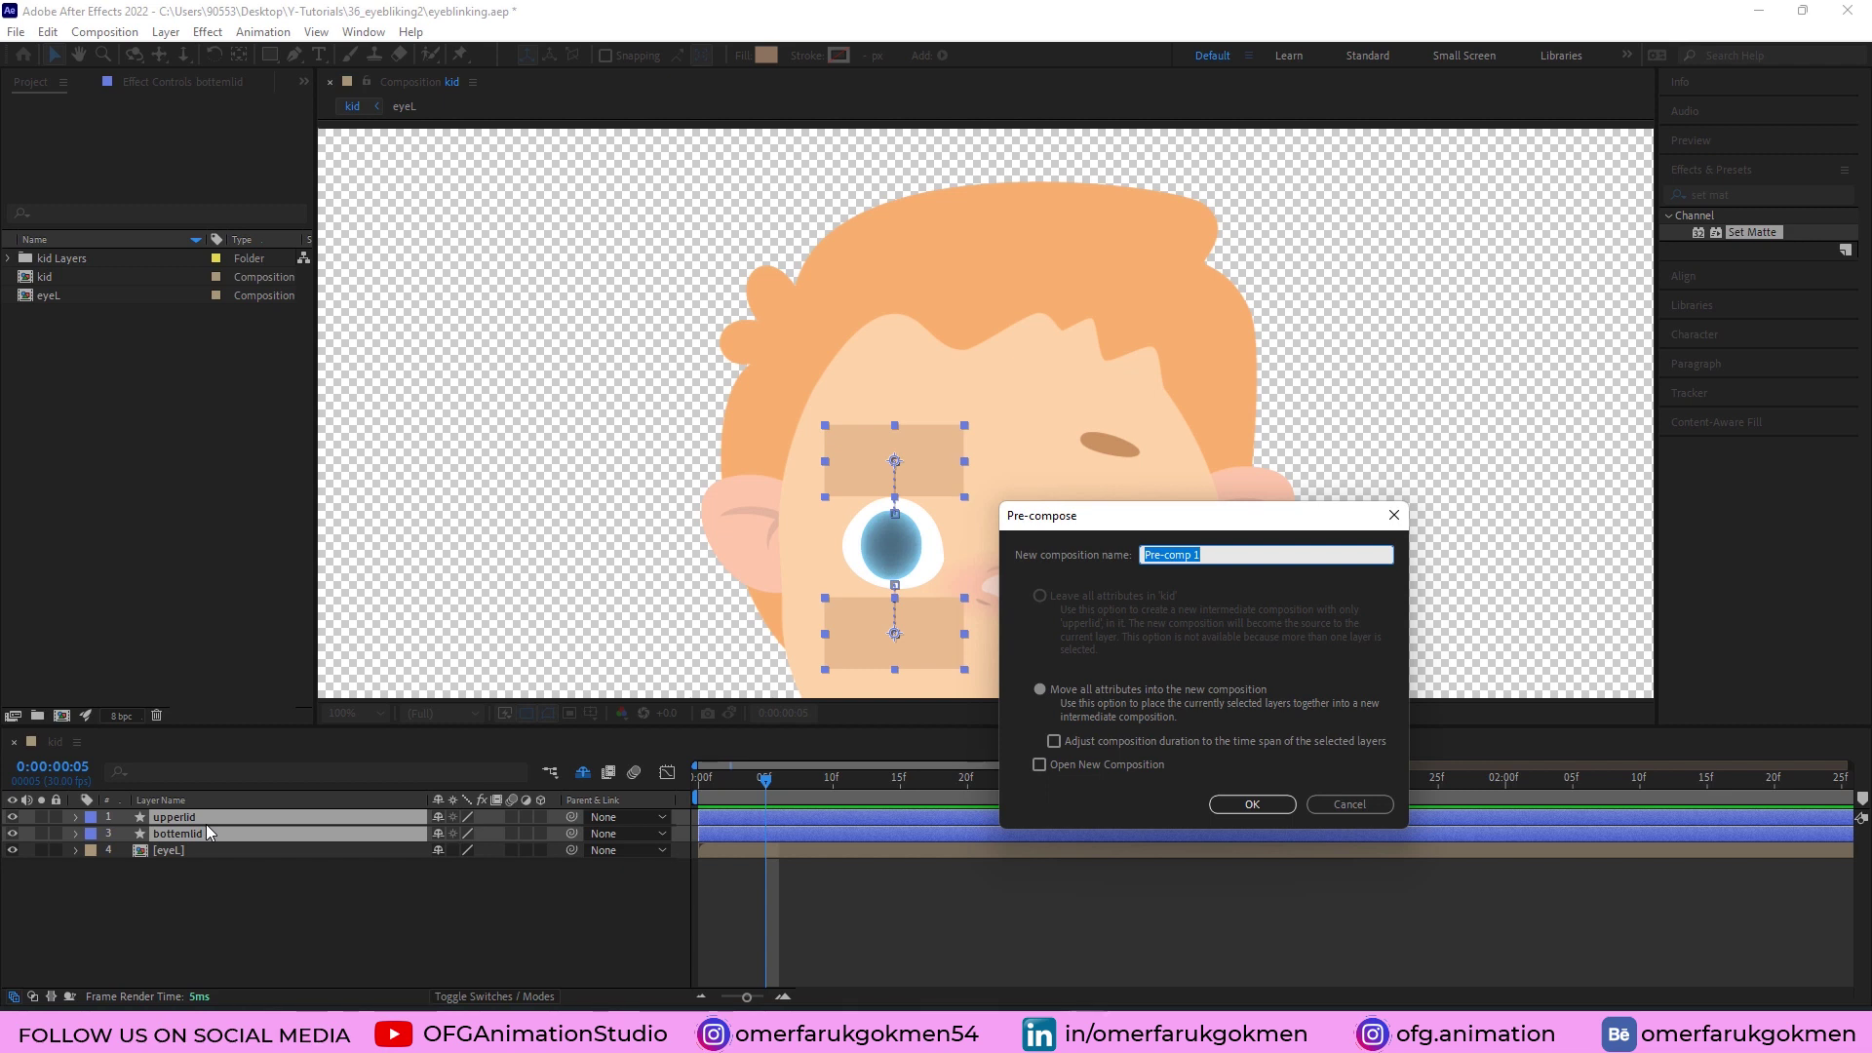
pyautogui.write('mask')
pyautogui.press('Return')
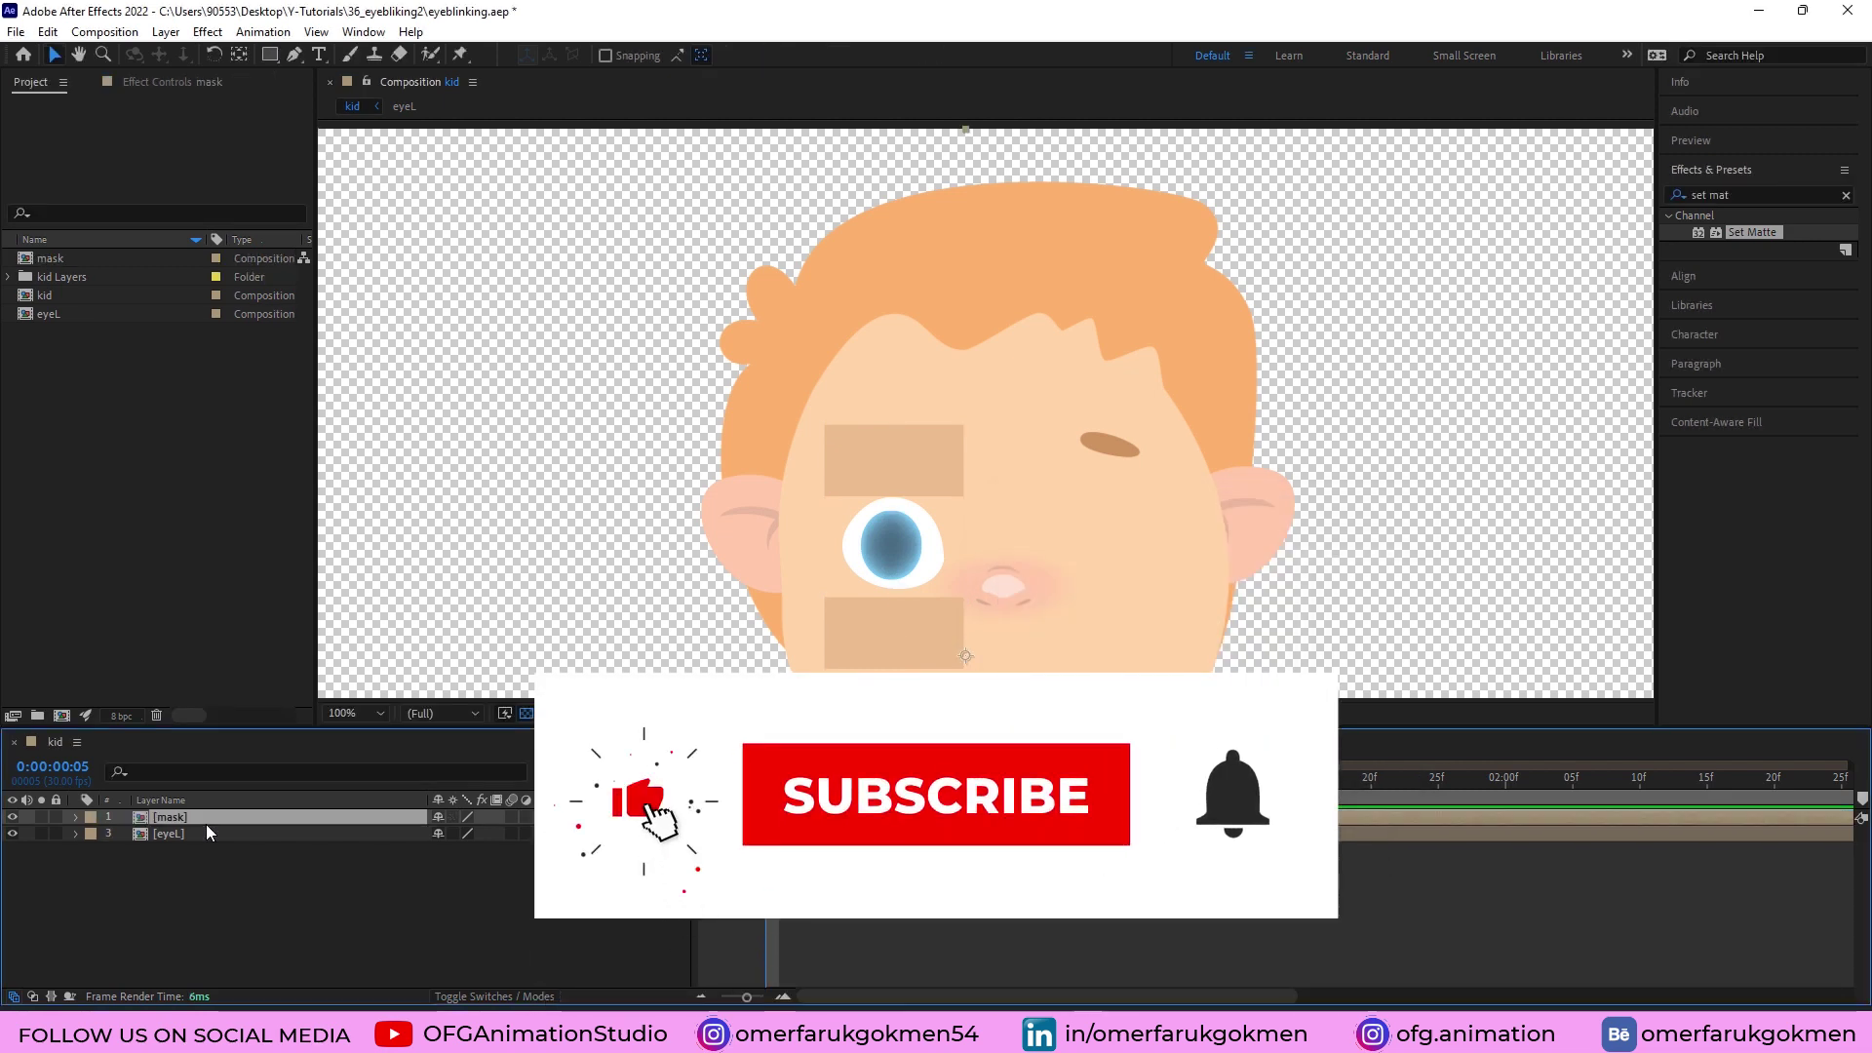
pyautogui.click(49, 856)
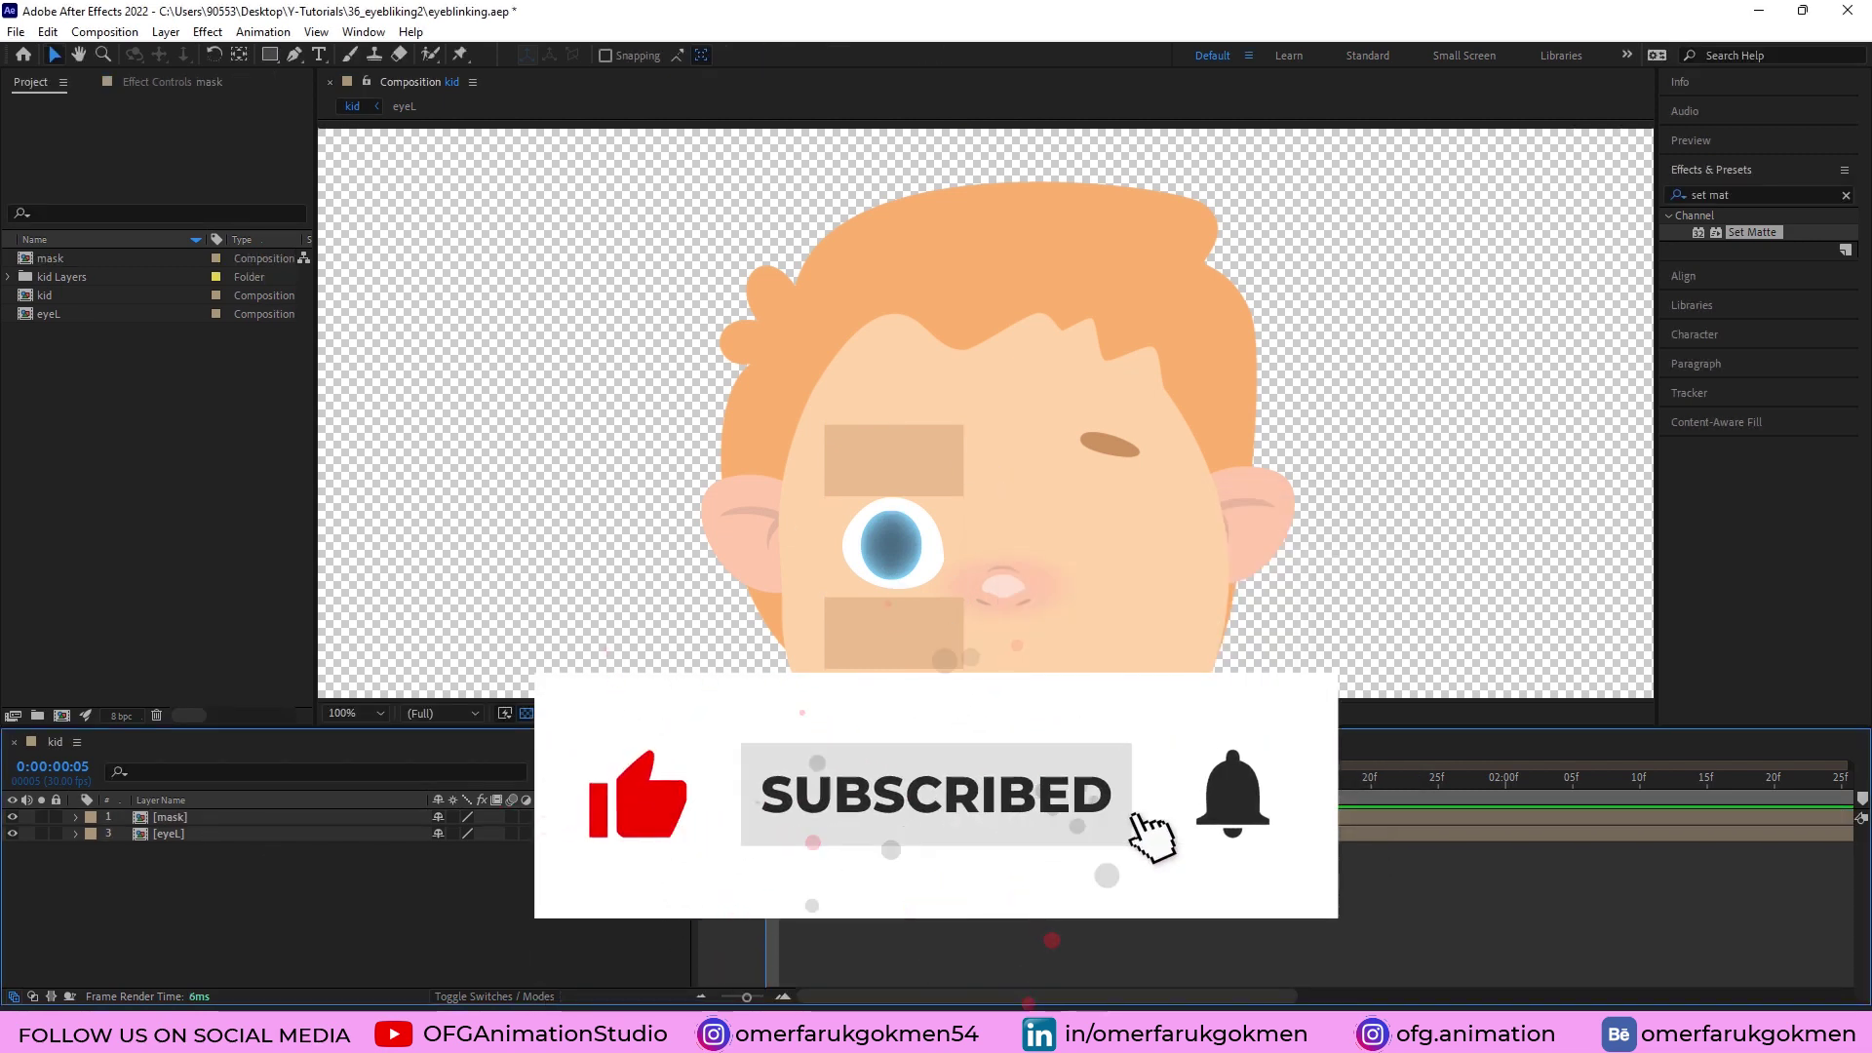
pyautogui.moveTo(767, 778); pyautogui.dragTo(899, 804)
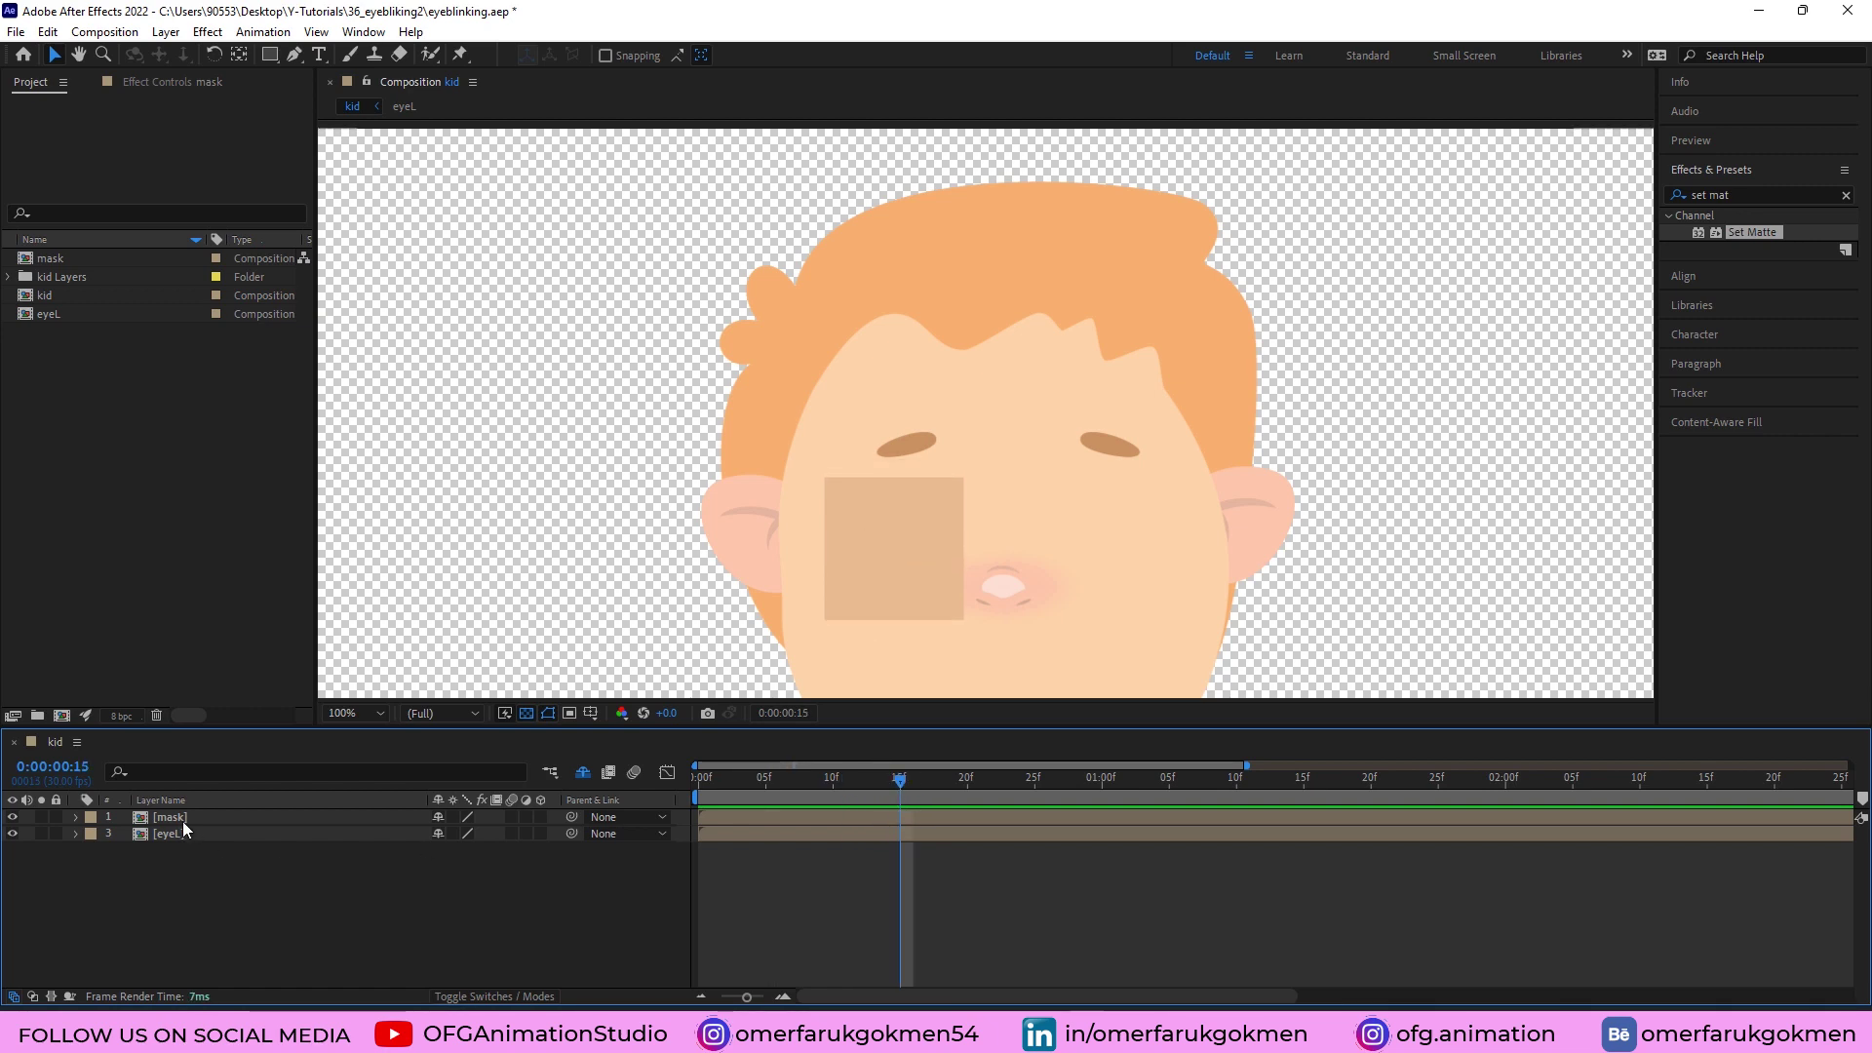
# Lower the mask layer's Opacity to about 73% so the eye shows through.
pyautogui.click(184, 822)
pyautogui.press('t')
pyautogui.moveTo(443, 837); pyautogui.dragTo(426, 839)
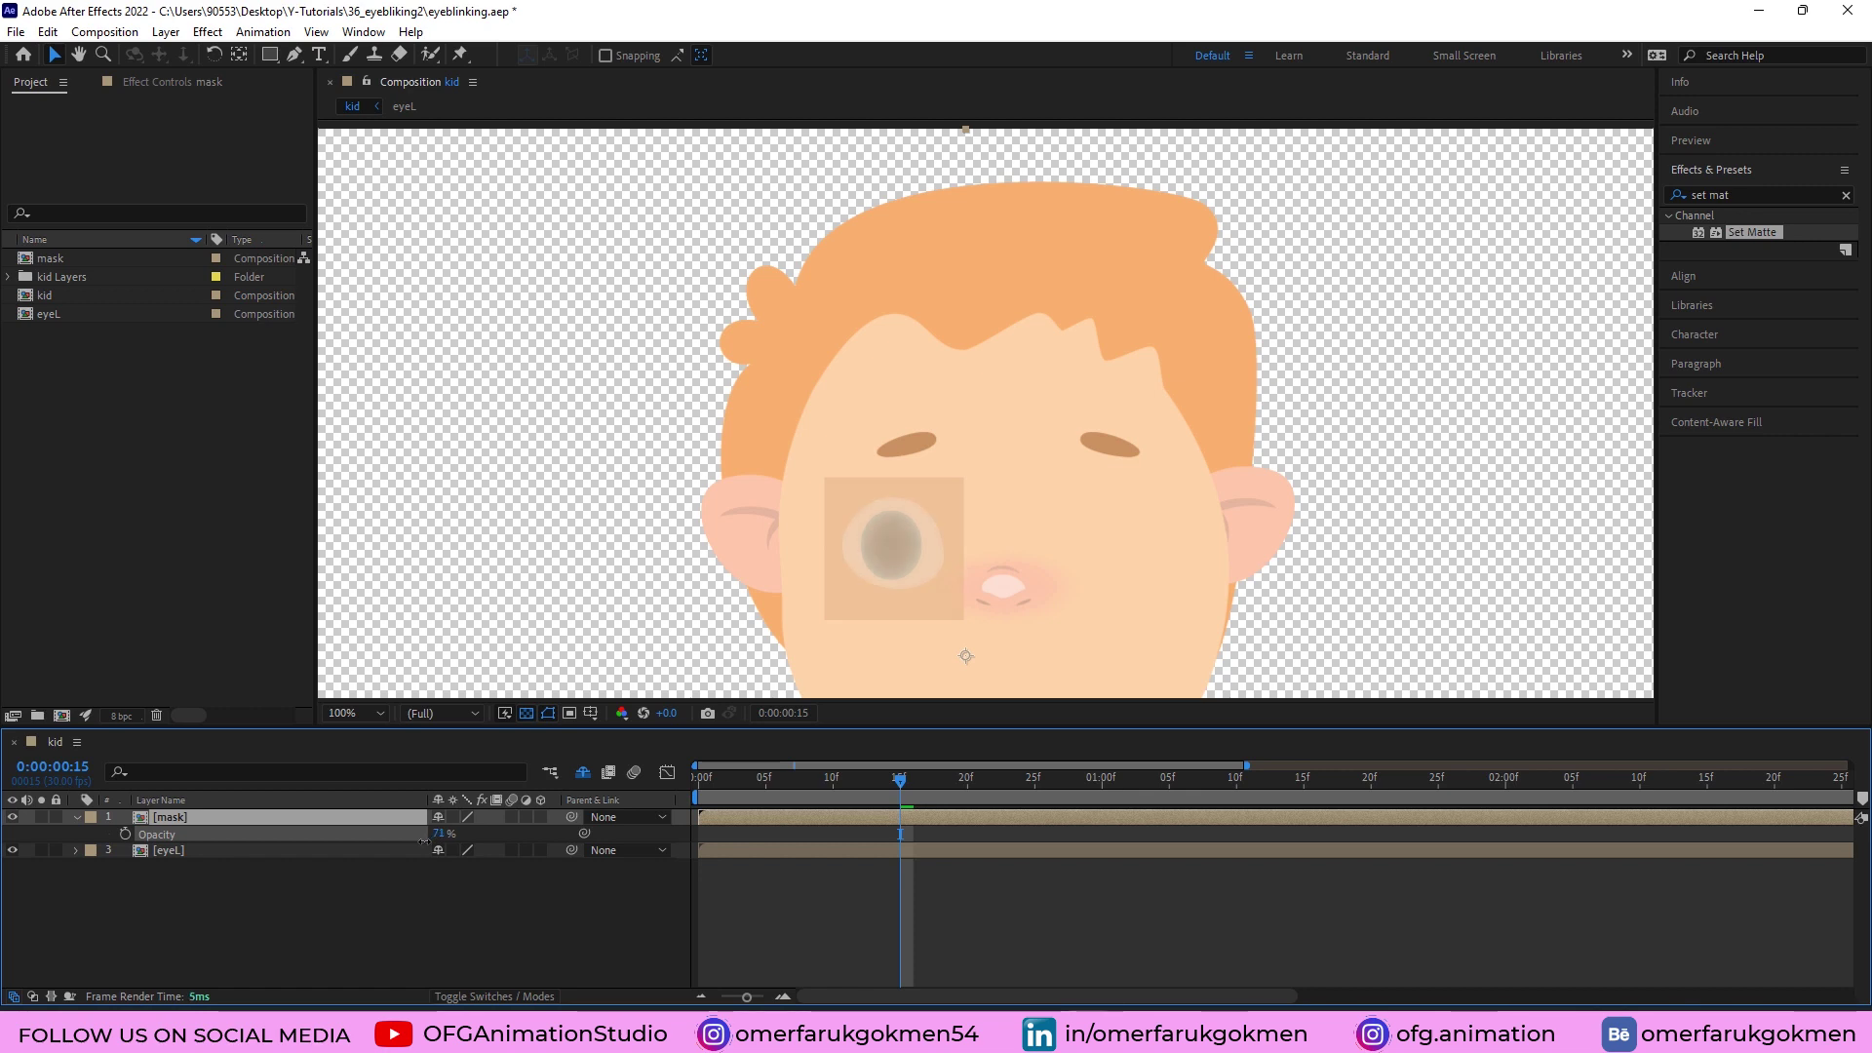
pyautogui.scroll(1, 887, 546)
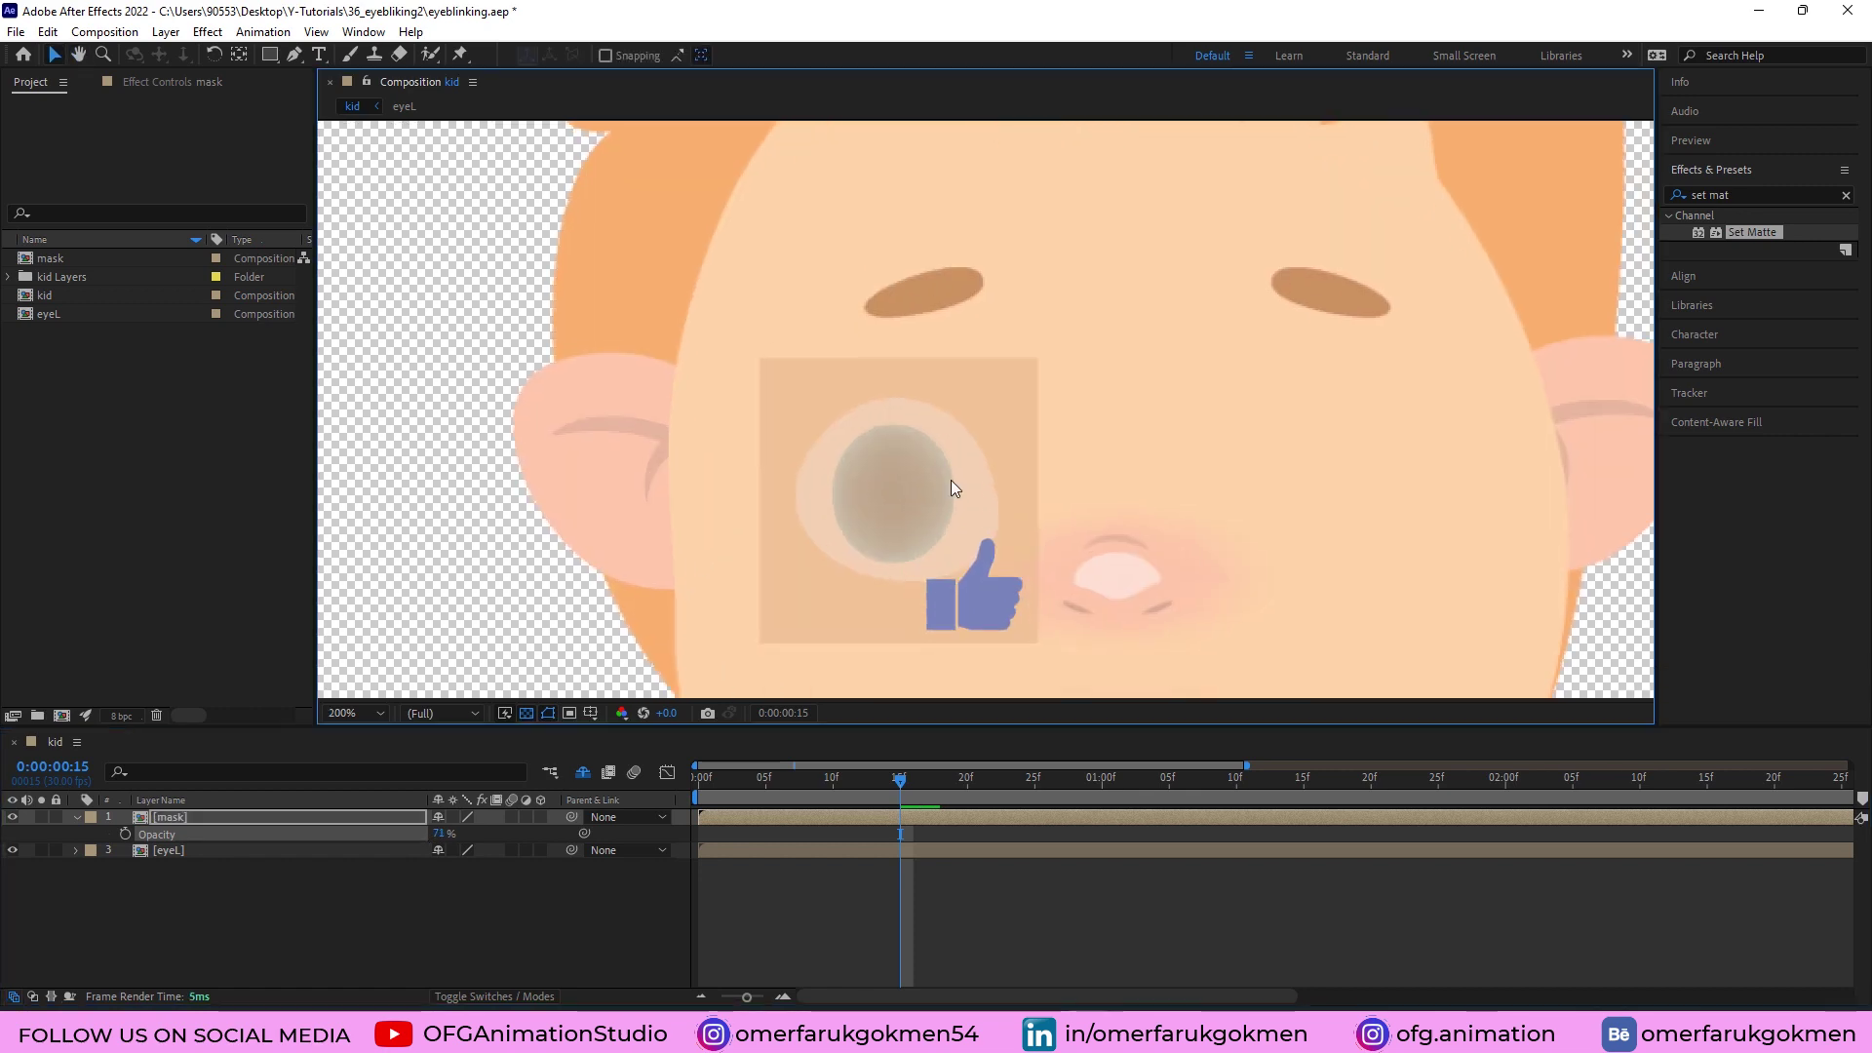
pyautogui.scroll(1, 950, 480)
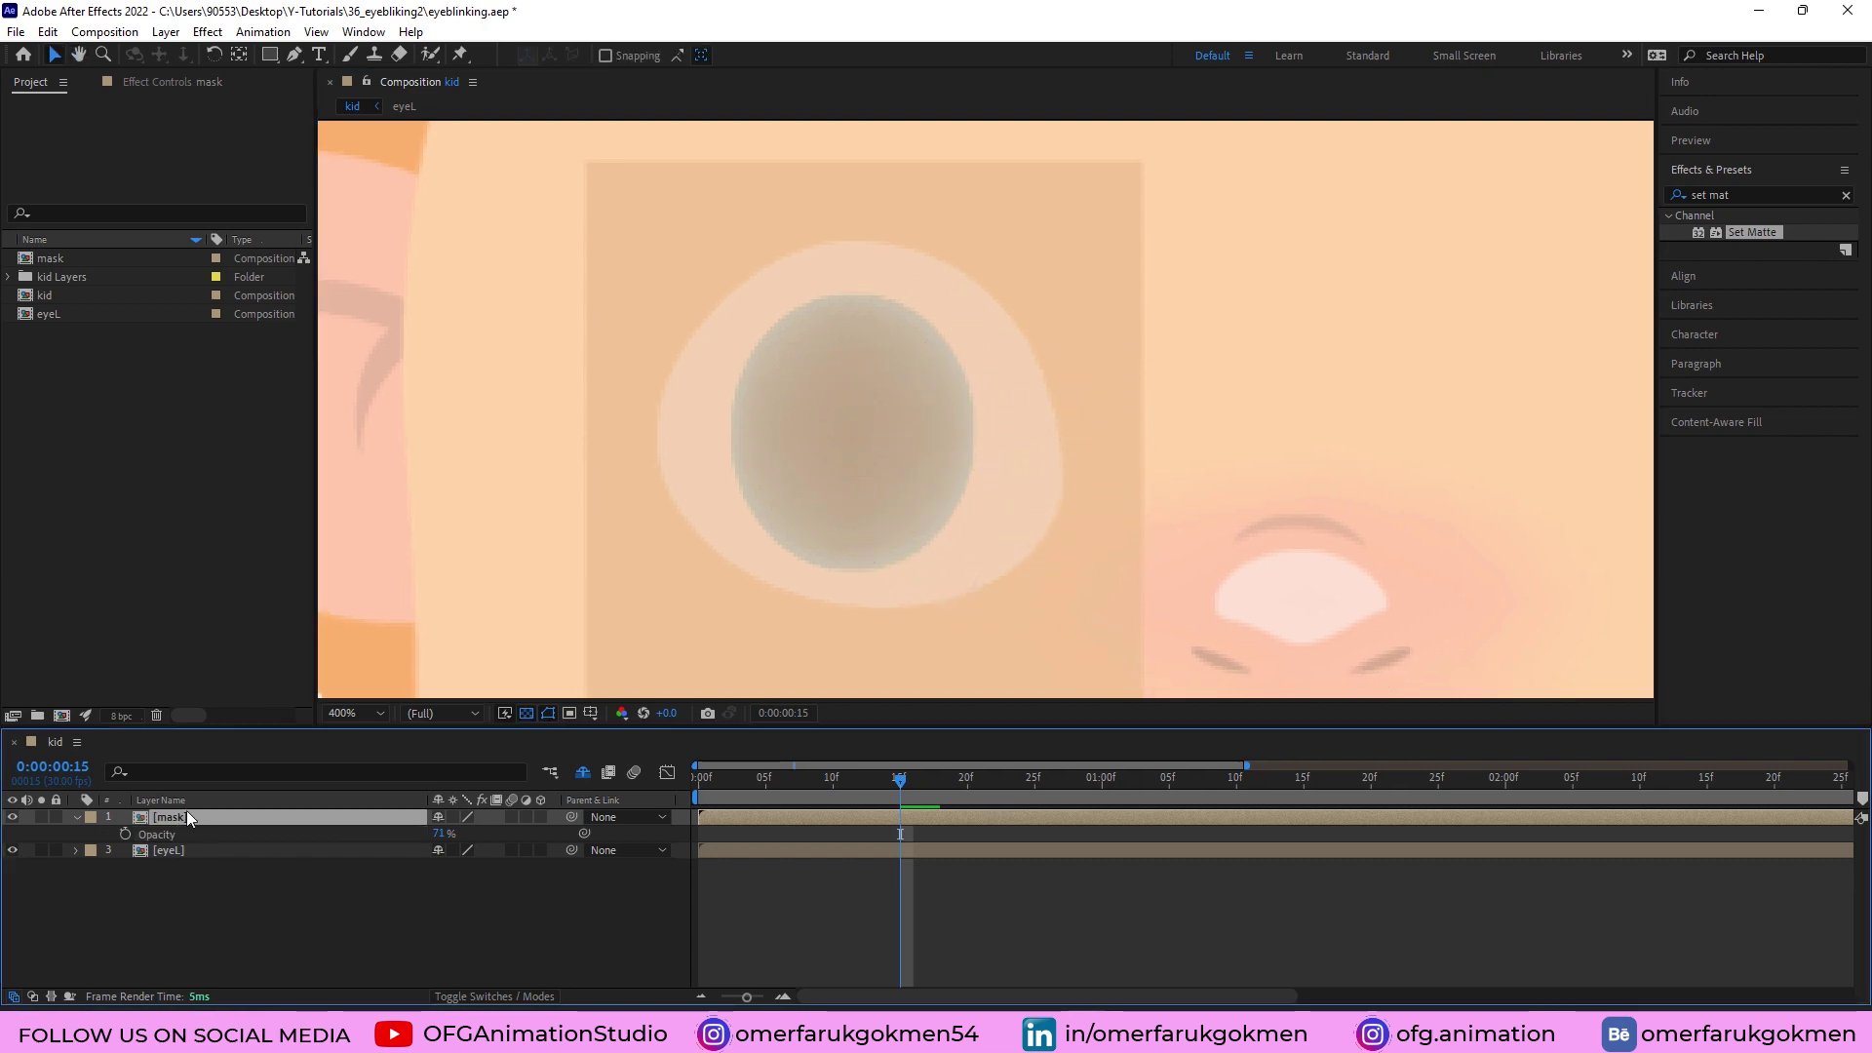
pyautogui.moveTo(295, 54); pyautogui.dragTo(341, 64)
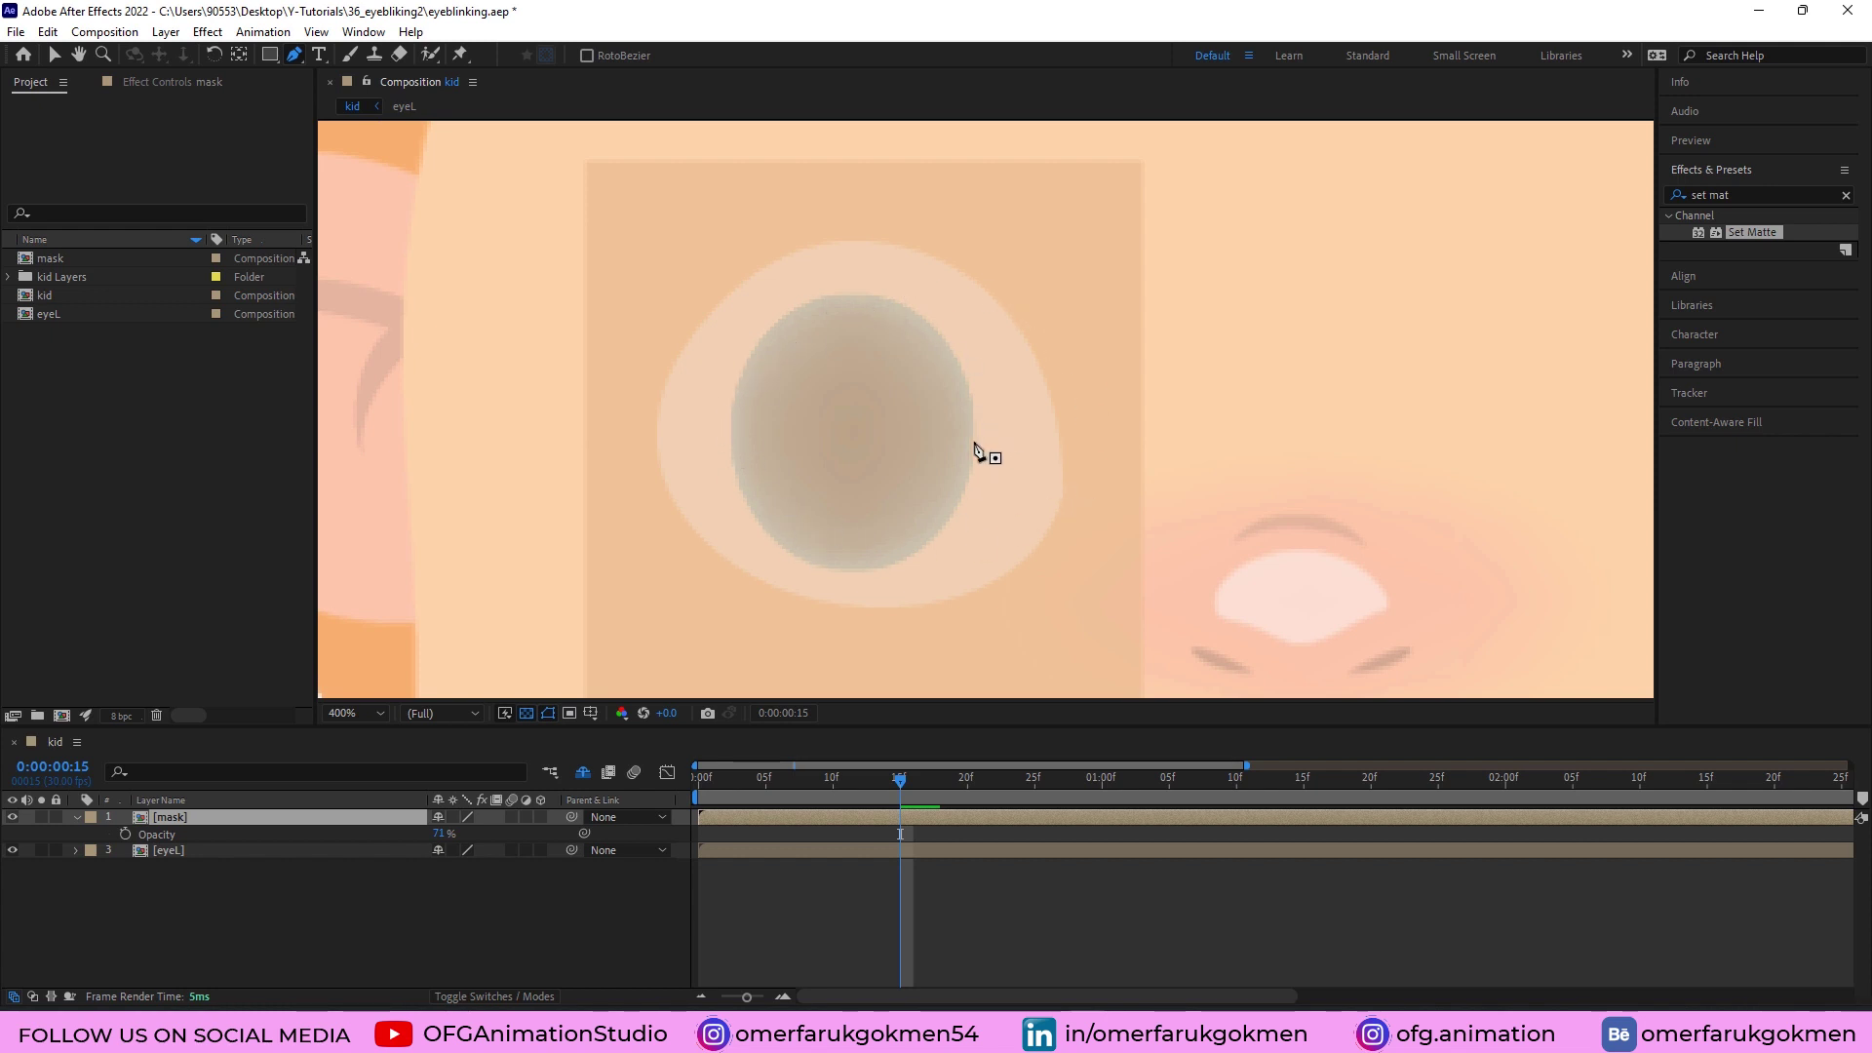
# Trace a closed Pen mask around the left eye's white outline on the mask layer.
pyautogui.click(658, 403)
pyautogui.click(688, 338)
pyautogui.click(763, 266)
pyautogui.click(877, 240)
pyautogui.moveTo(1015, 323); pyautogui.dragTo(1039, 365)
pyautogui.click(1061, 465)
pyautogui.click(989, 582)
pyautogui.moveTo(811, 599); pyautogui.dragTo(754, 592)
pyautogui.click(715, 552)
pyautogui.click(658, 403)
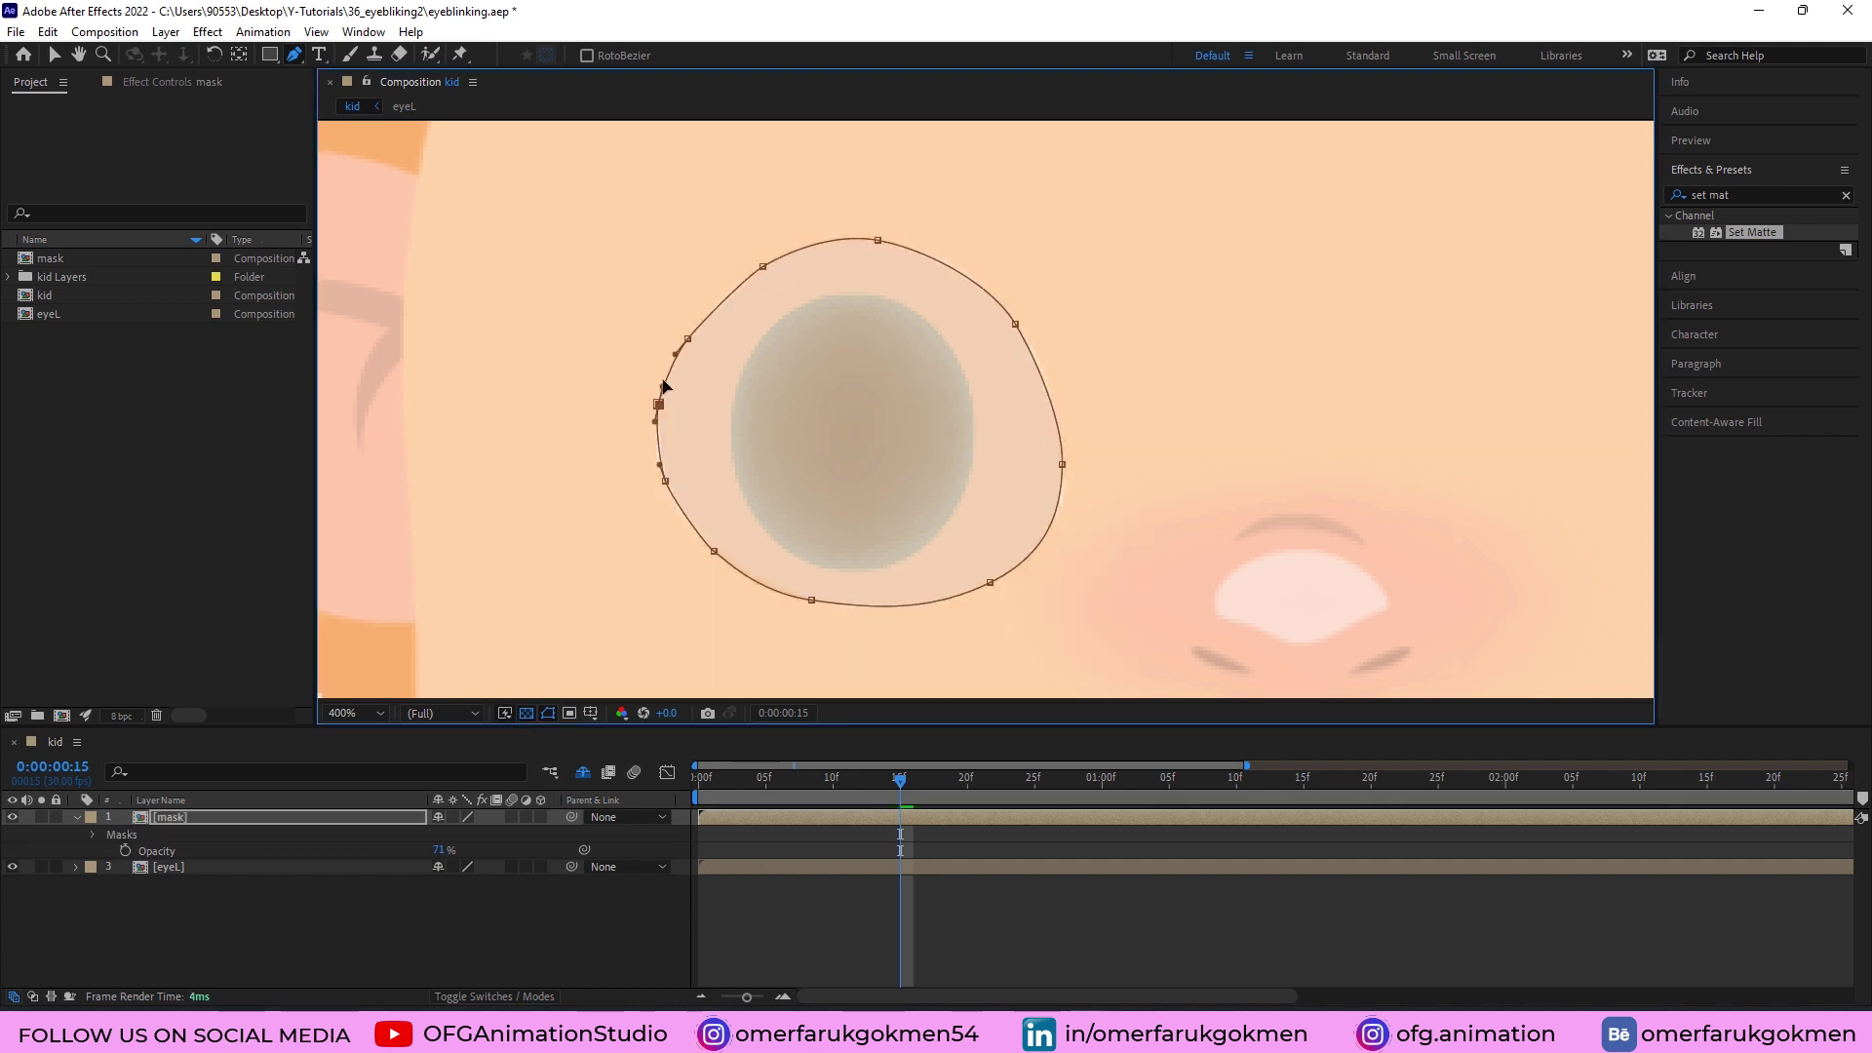
# Refine the mask vertices so the path sits on the eye's edge.
pyautogui.scroll(1, 950, 431)
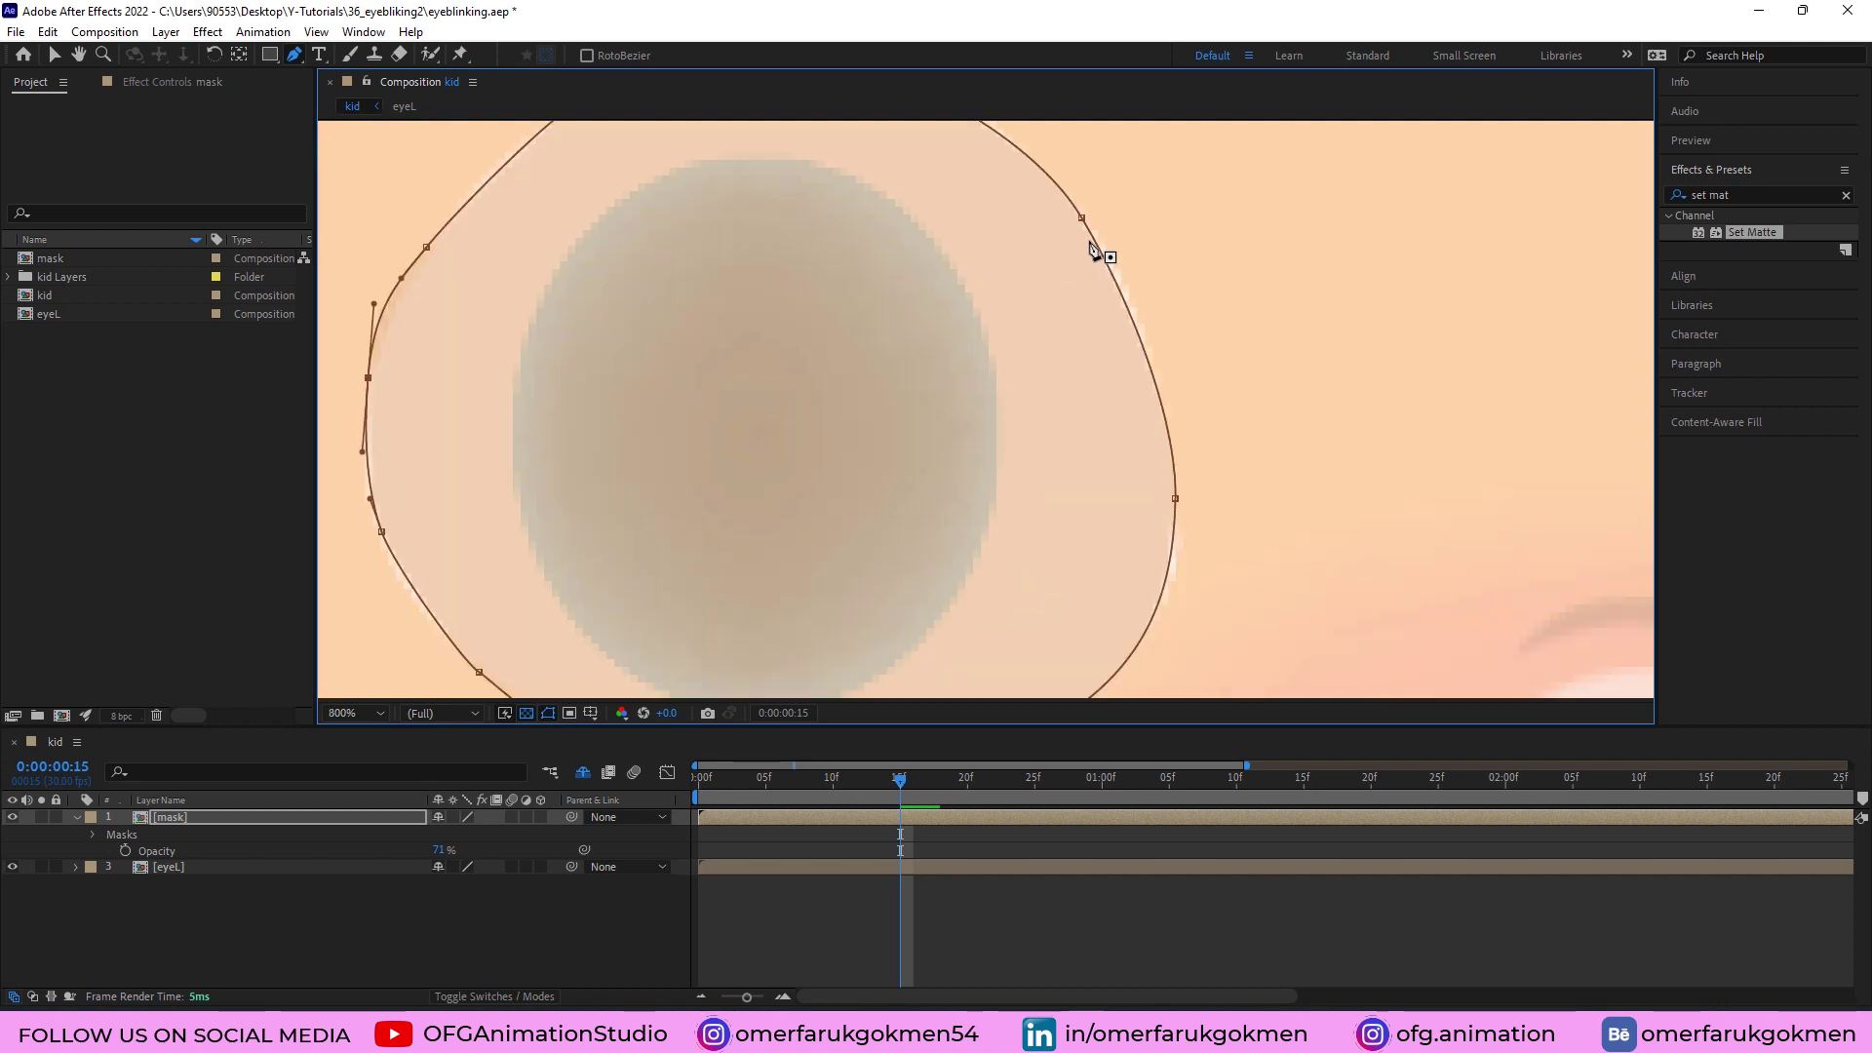
pyautogui.moveTo(1083, 220); pyautogui.dragTo(1088, 226)
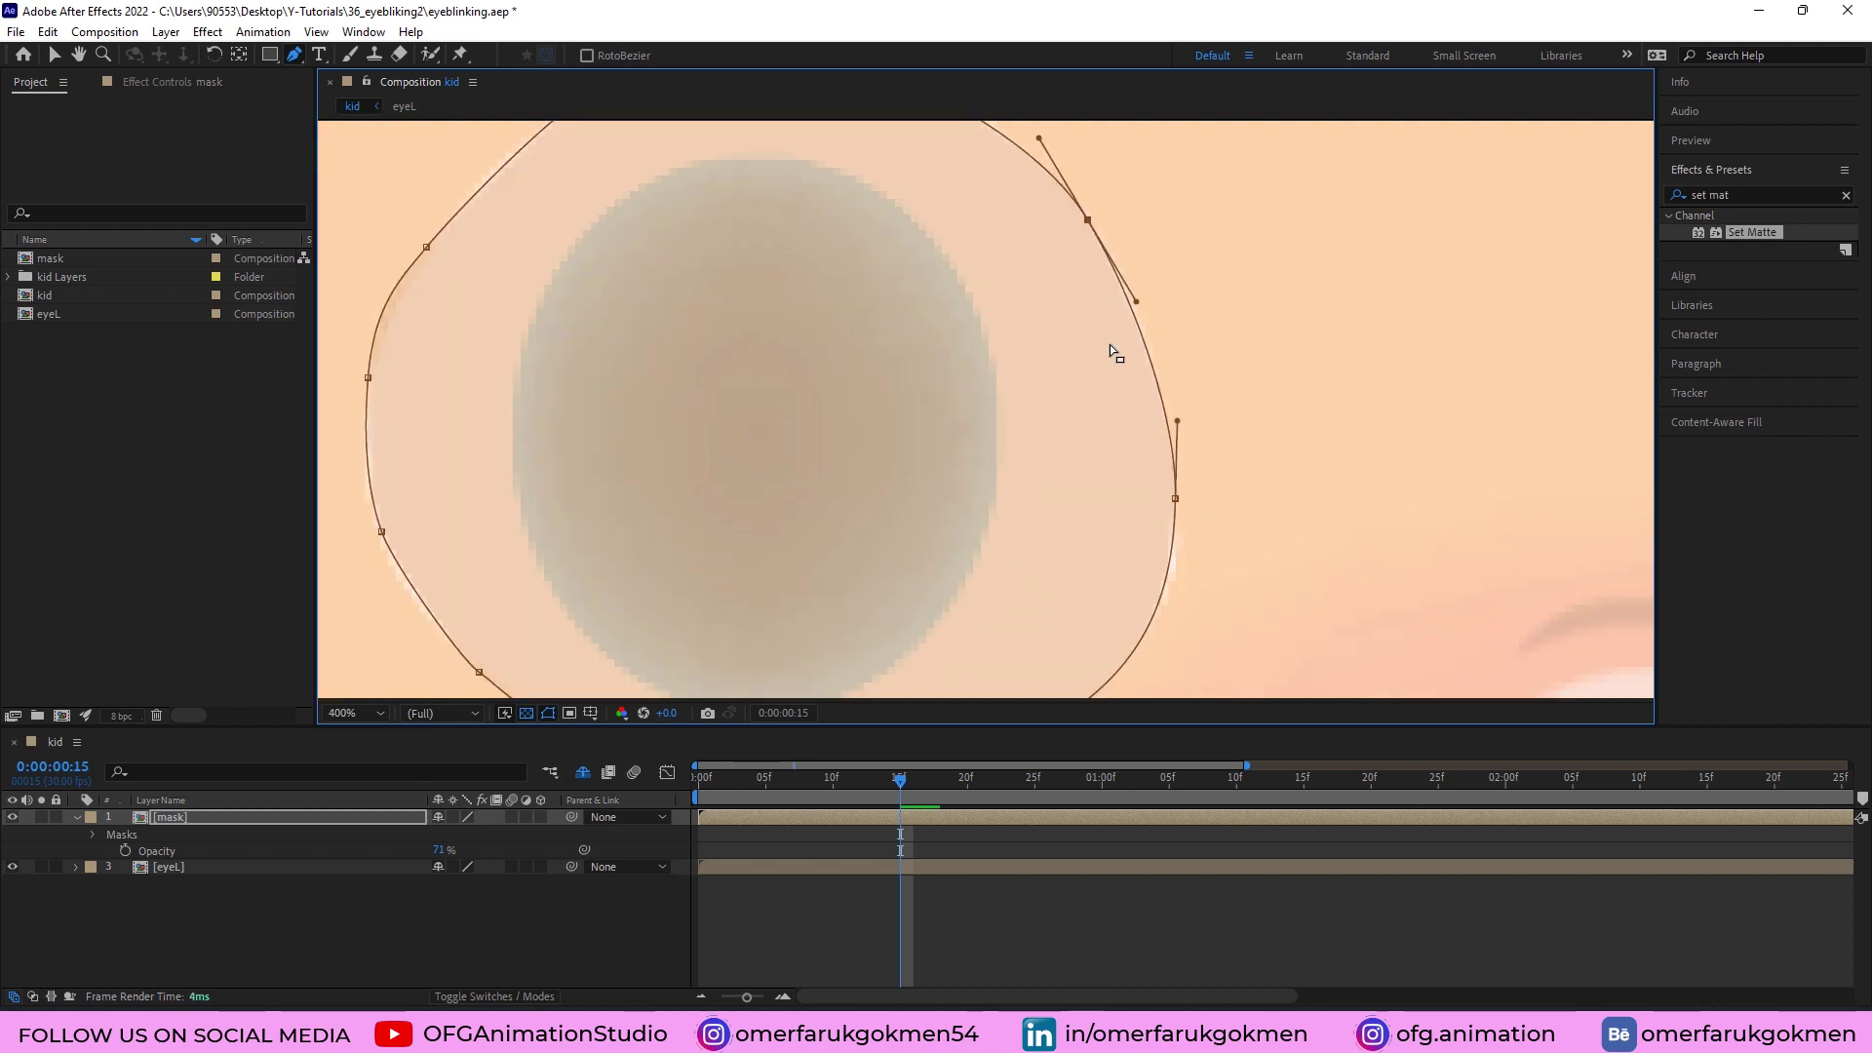
pyautogui.scroll(-1, 1174, 501)
pyautogui.scroll(1, 1128, 397)
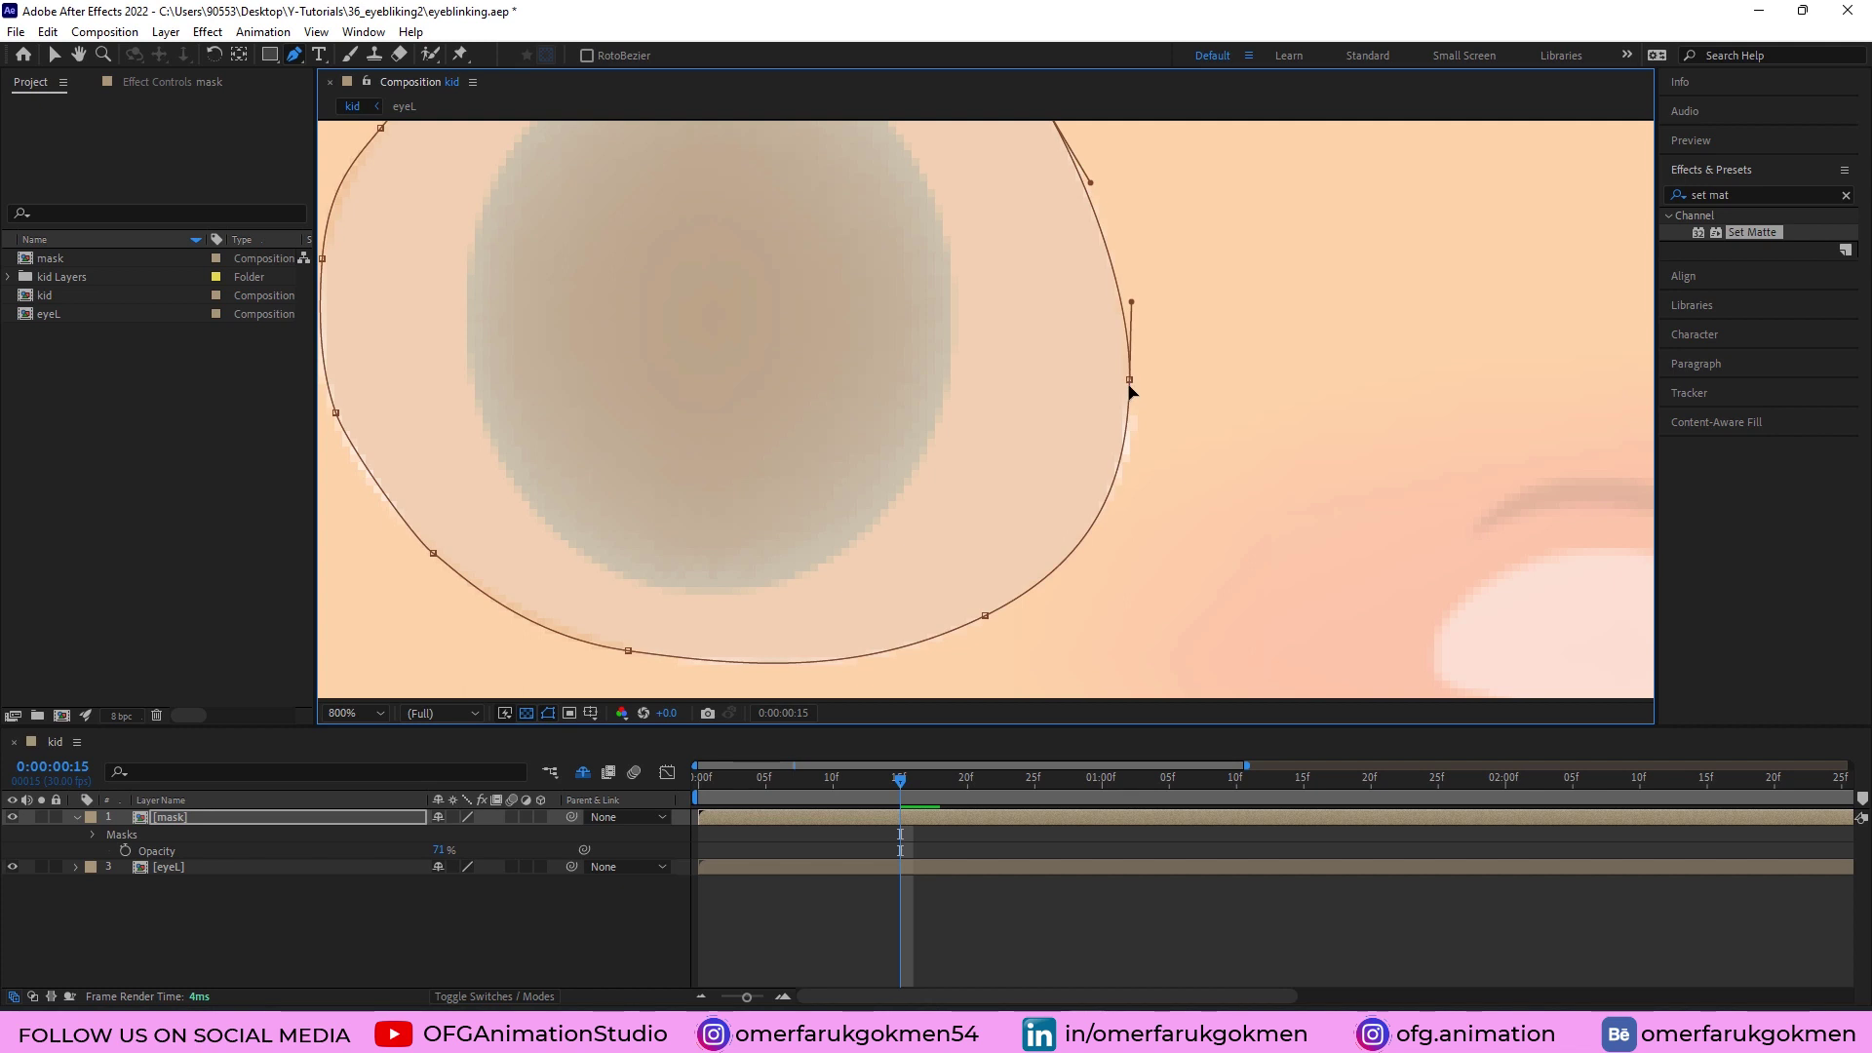
pyautogui.scroll(-3, 1043, 468)
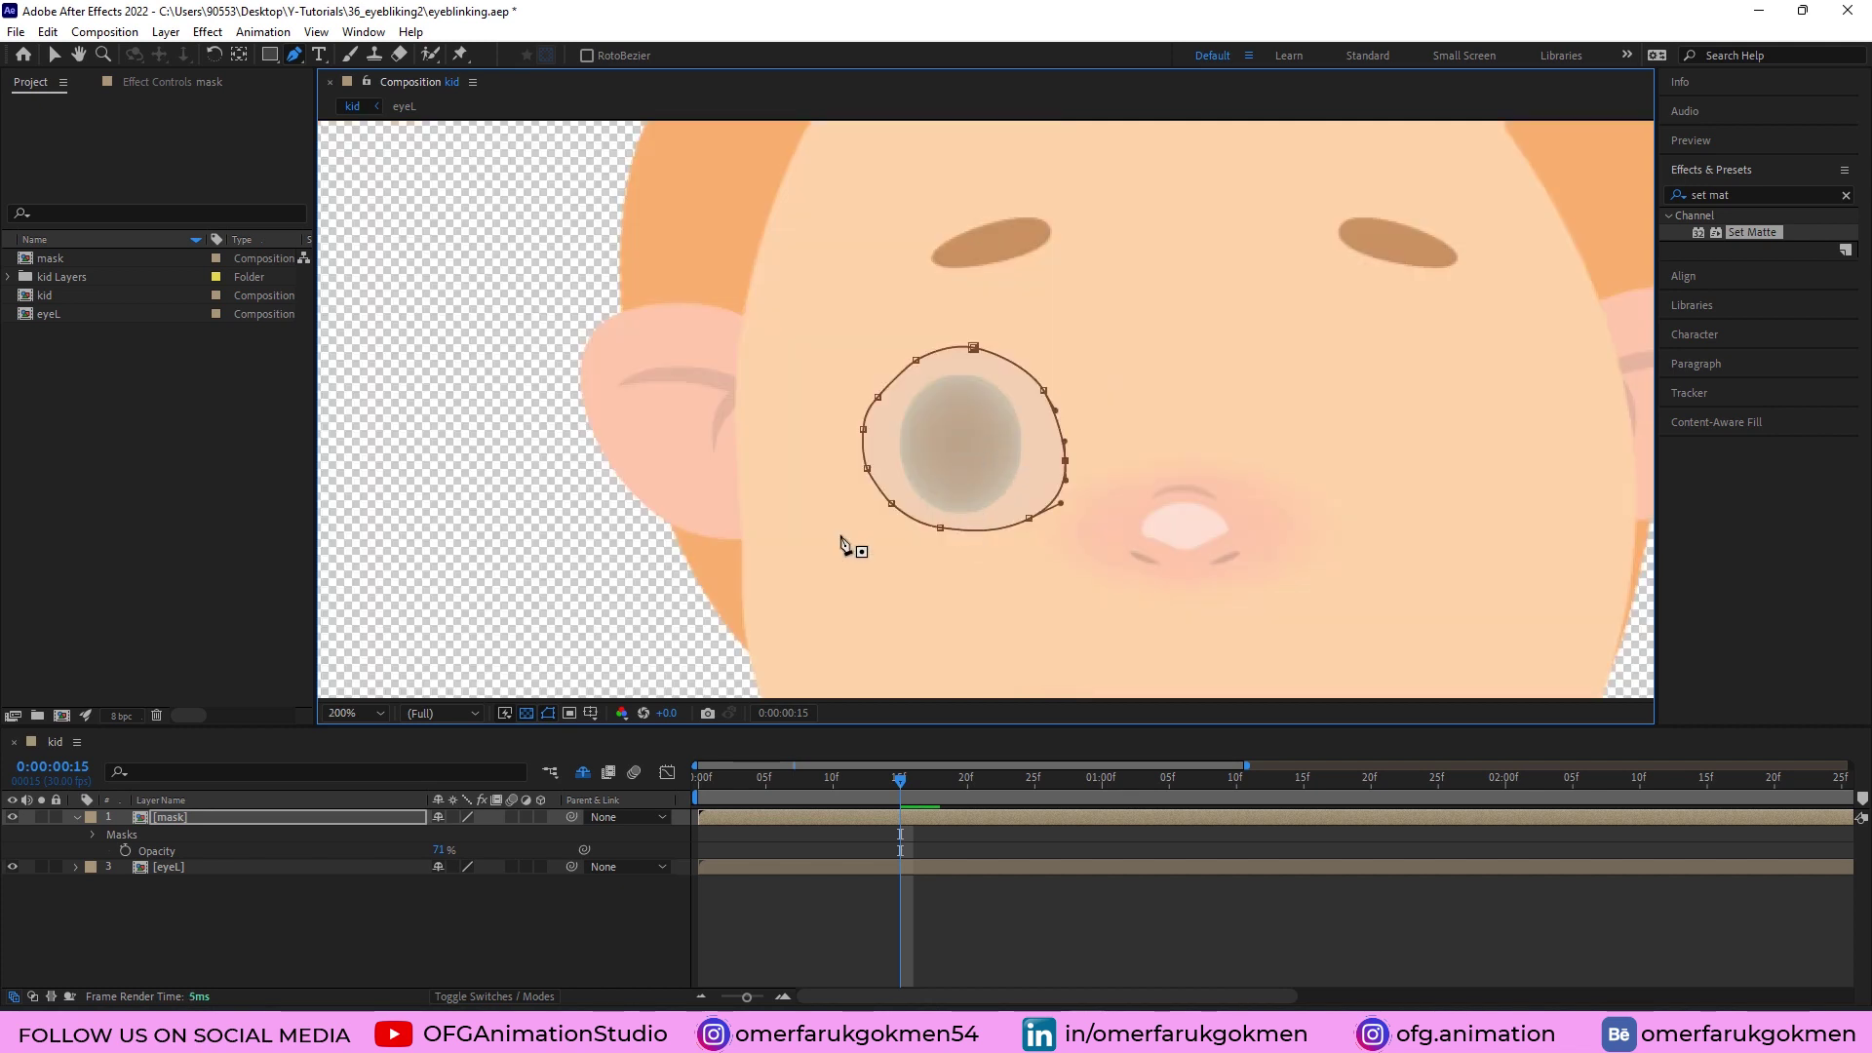
pyautogui.click(642, 905)
pyautogui.scroll(2, 956, 393)
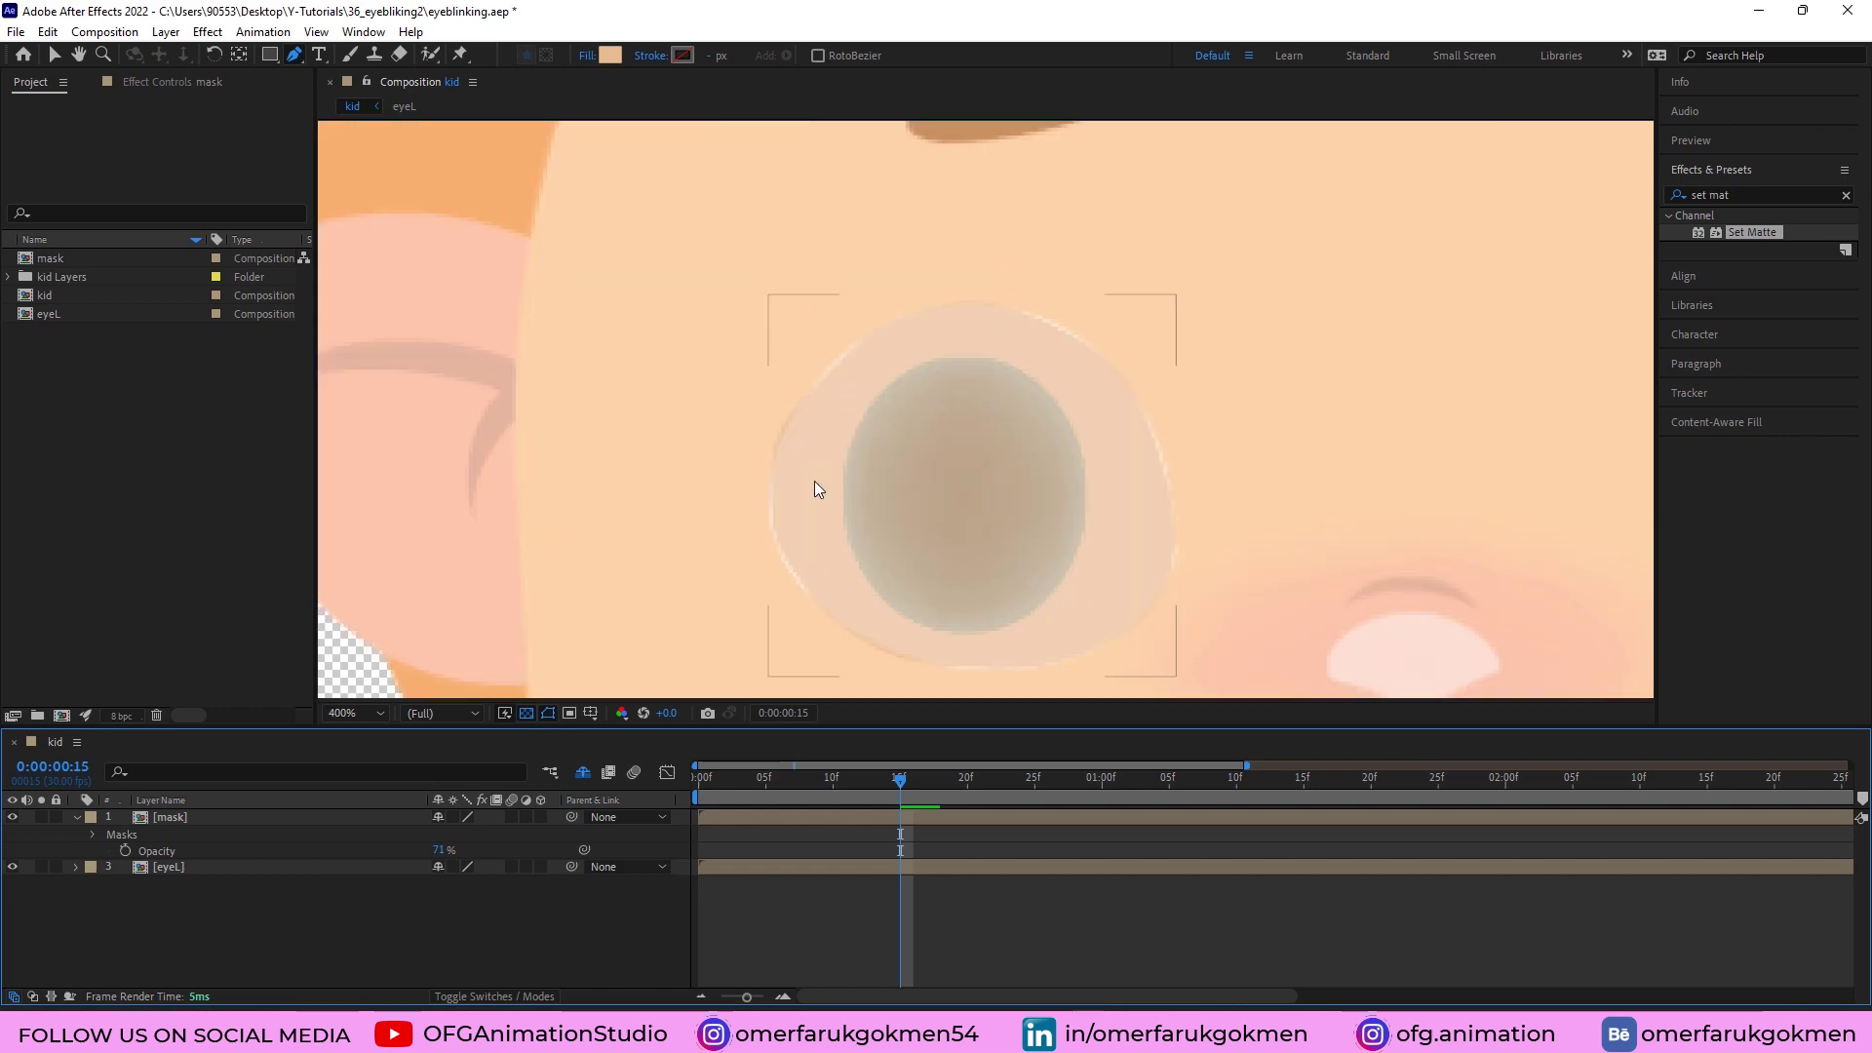
pyautogui.scroll(1, 817, 470)
pyautogui.scroll(-1, 817, 470)
pyautogui.click(166, 818)
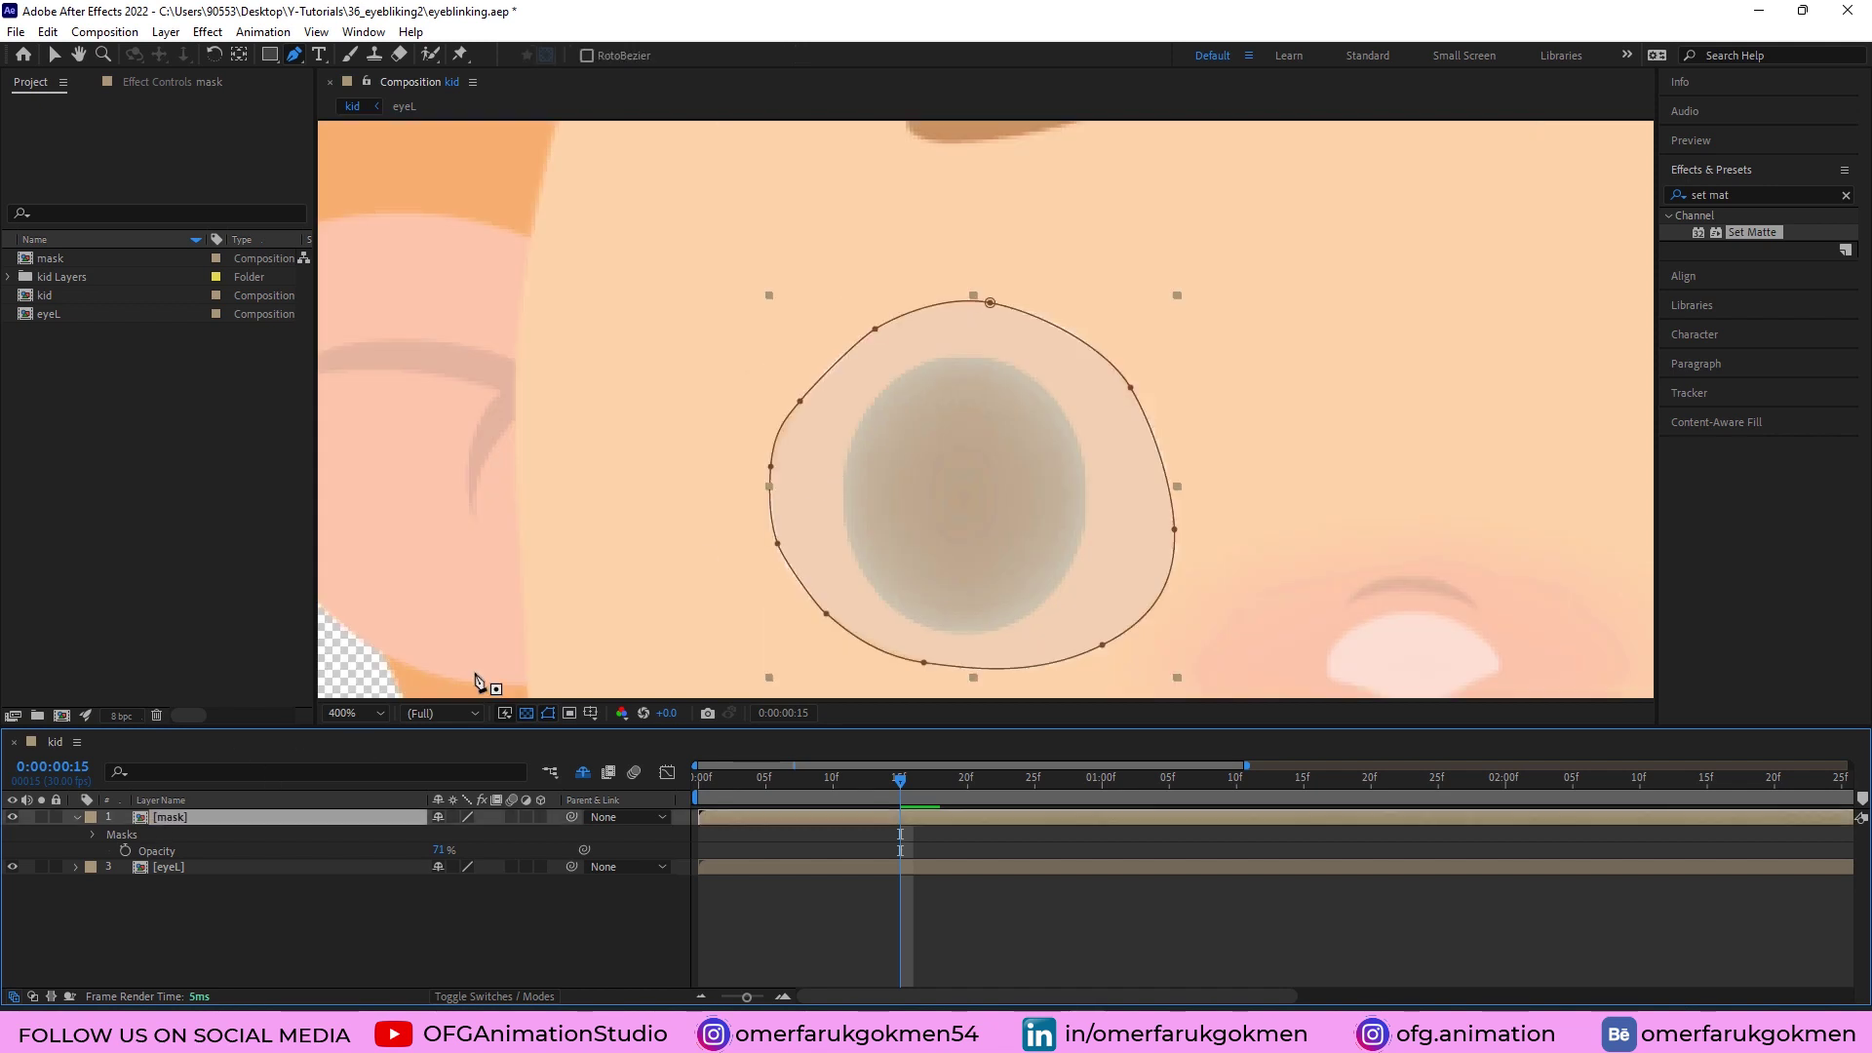
pyautogui.click(777, 545)
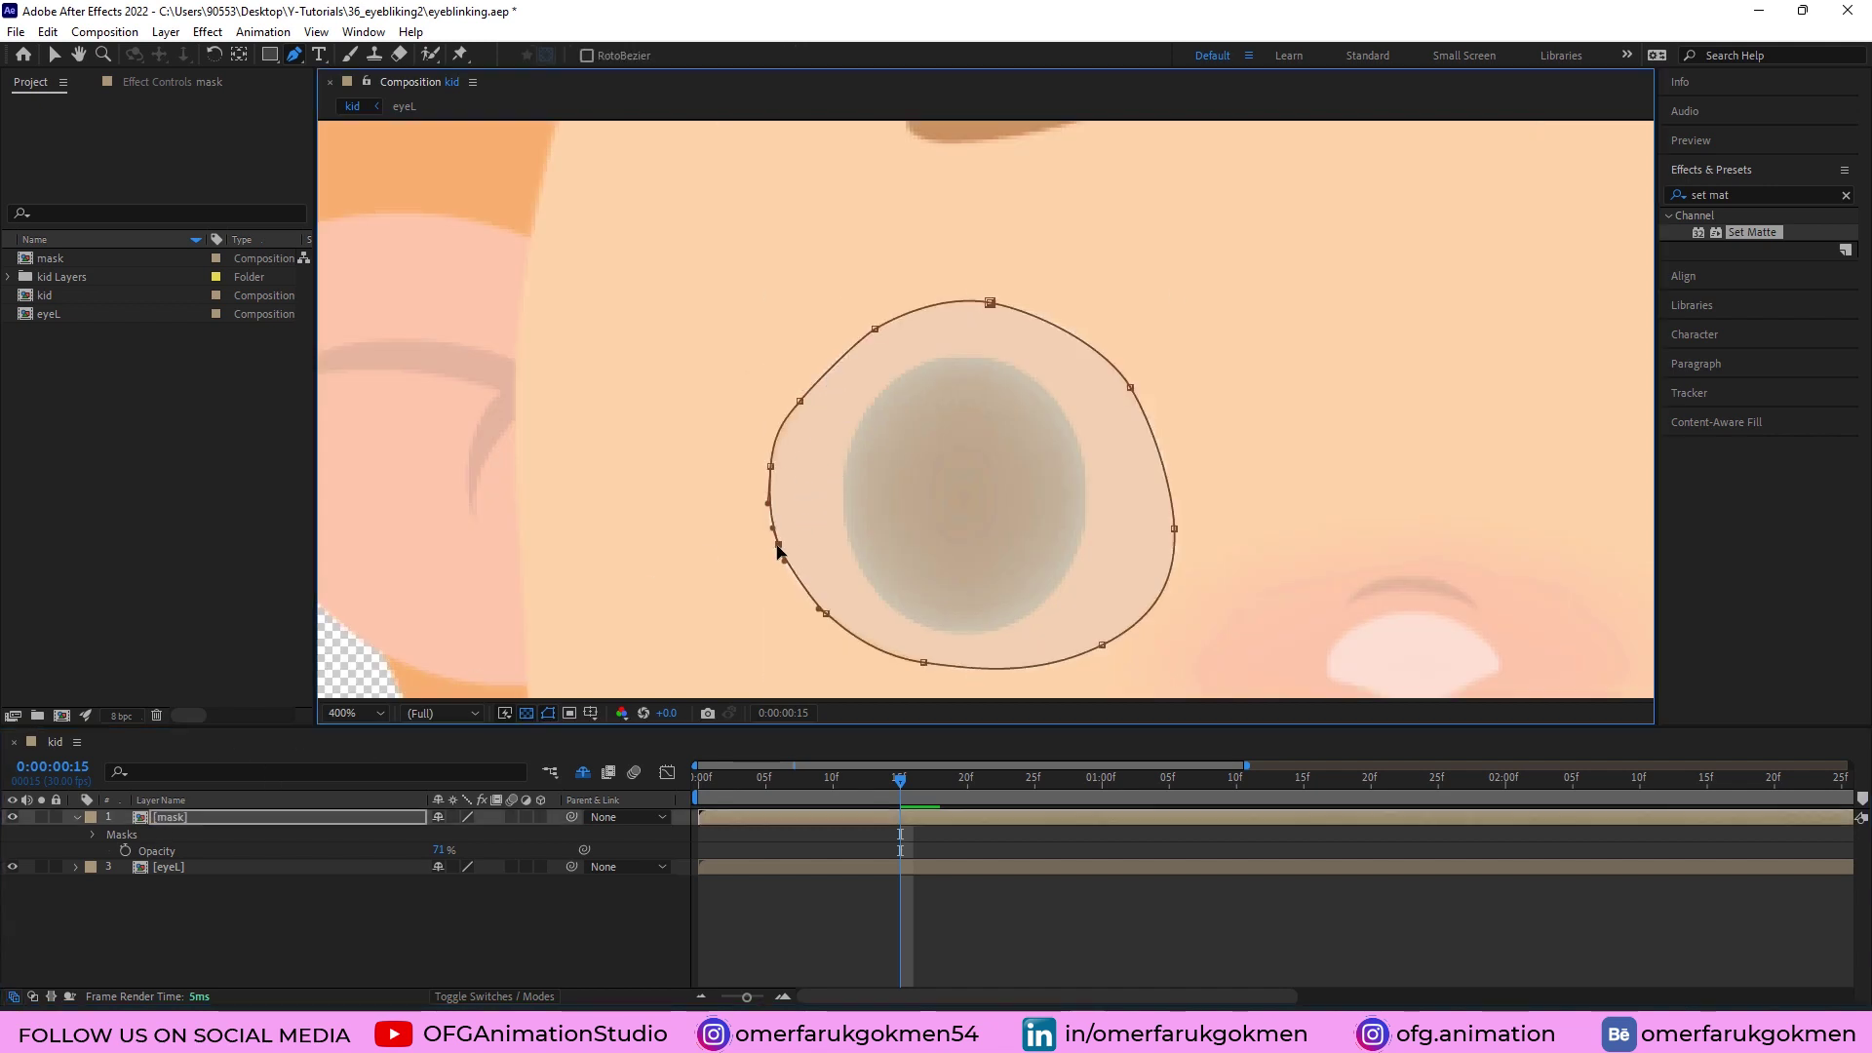
pyautogui.click(825, 617)
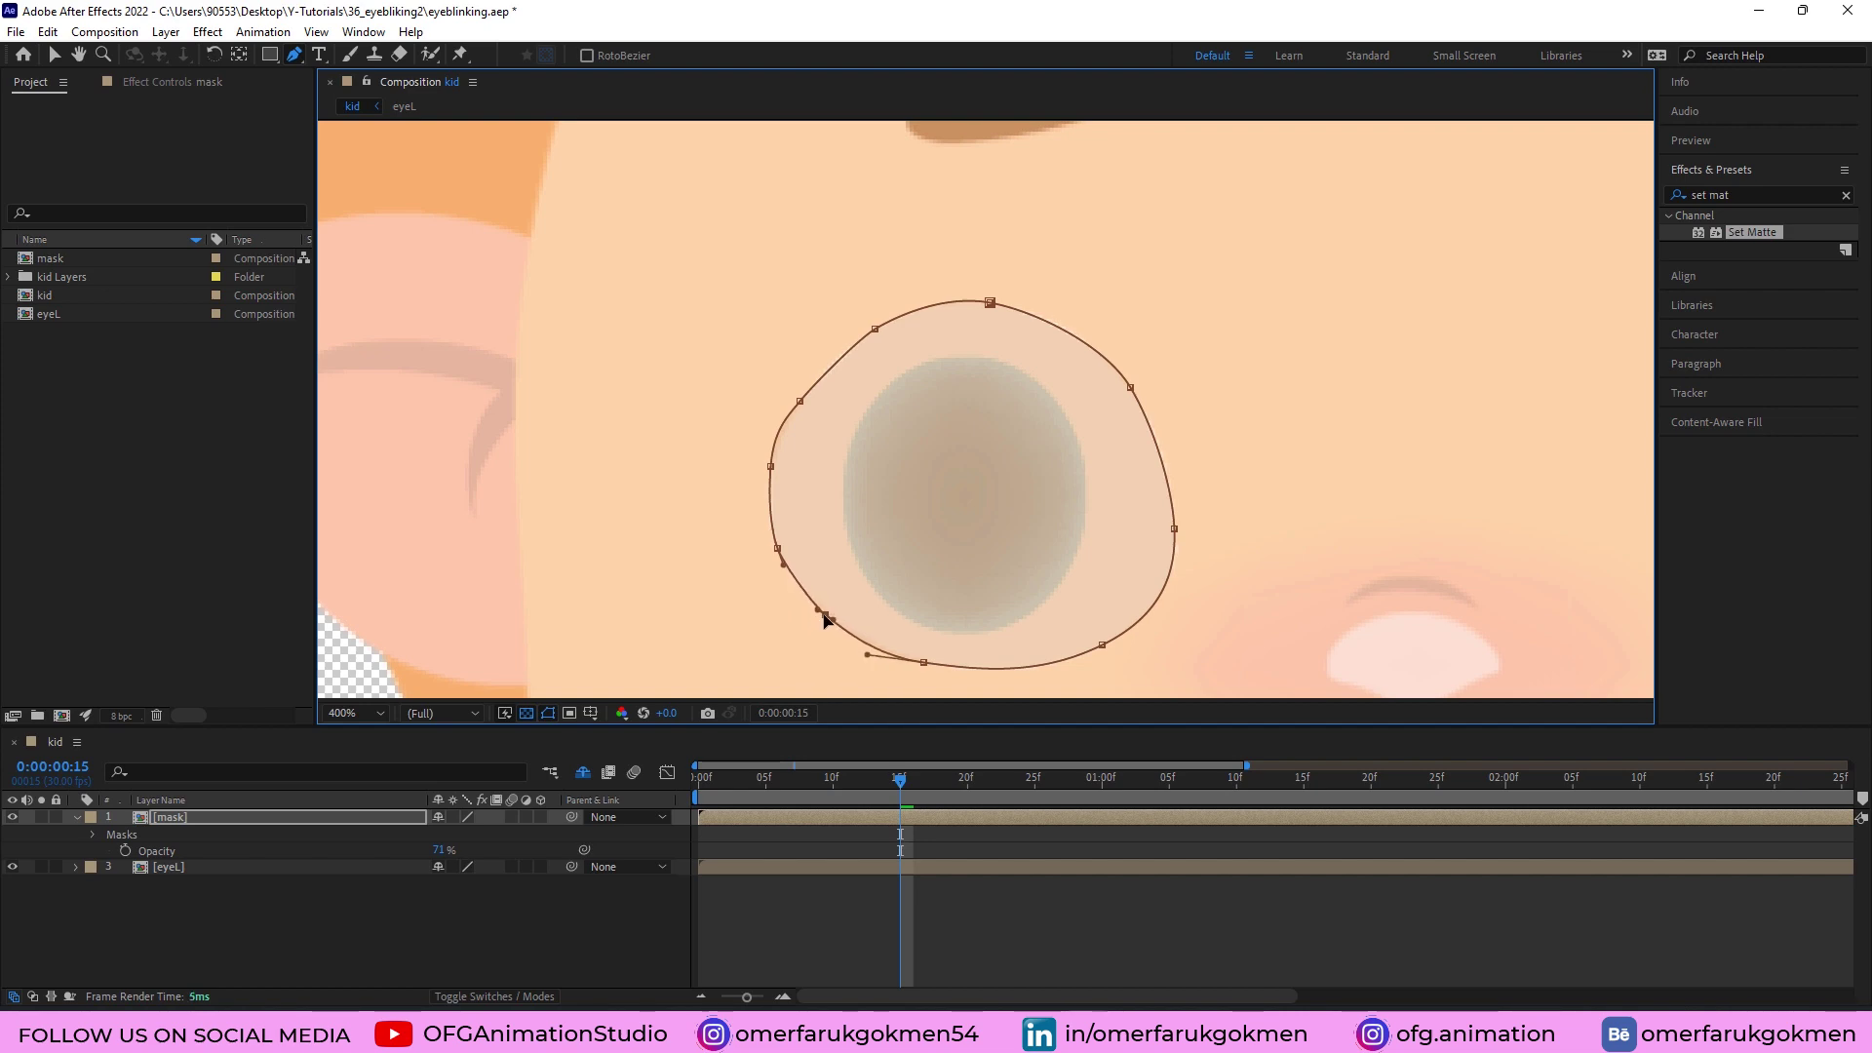
pyautogui.scroll(-4, 1044, 512)
pyautogui.click(560, 887)
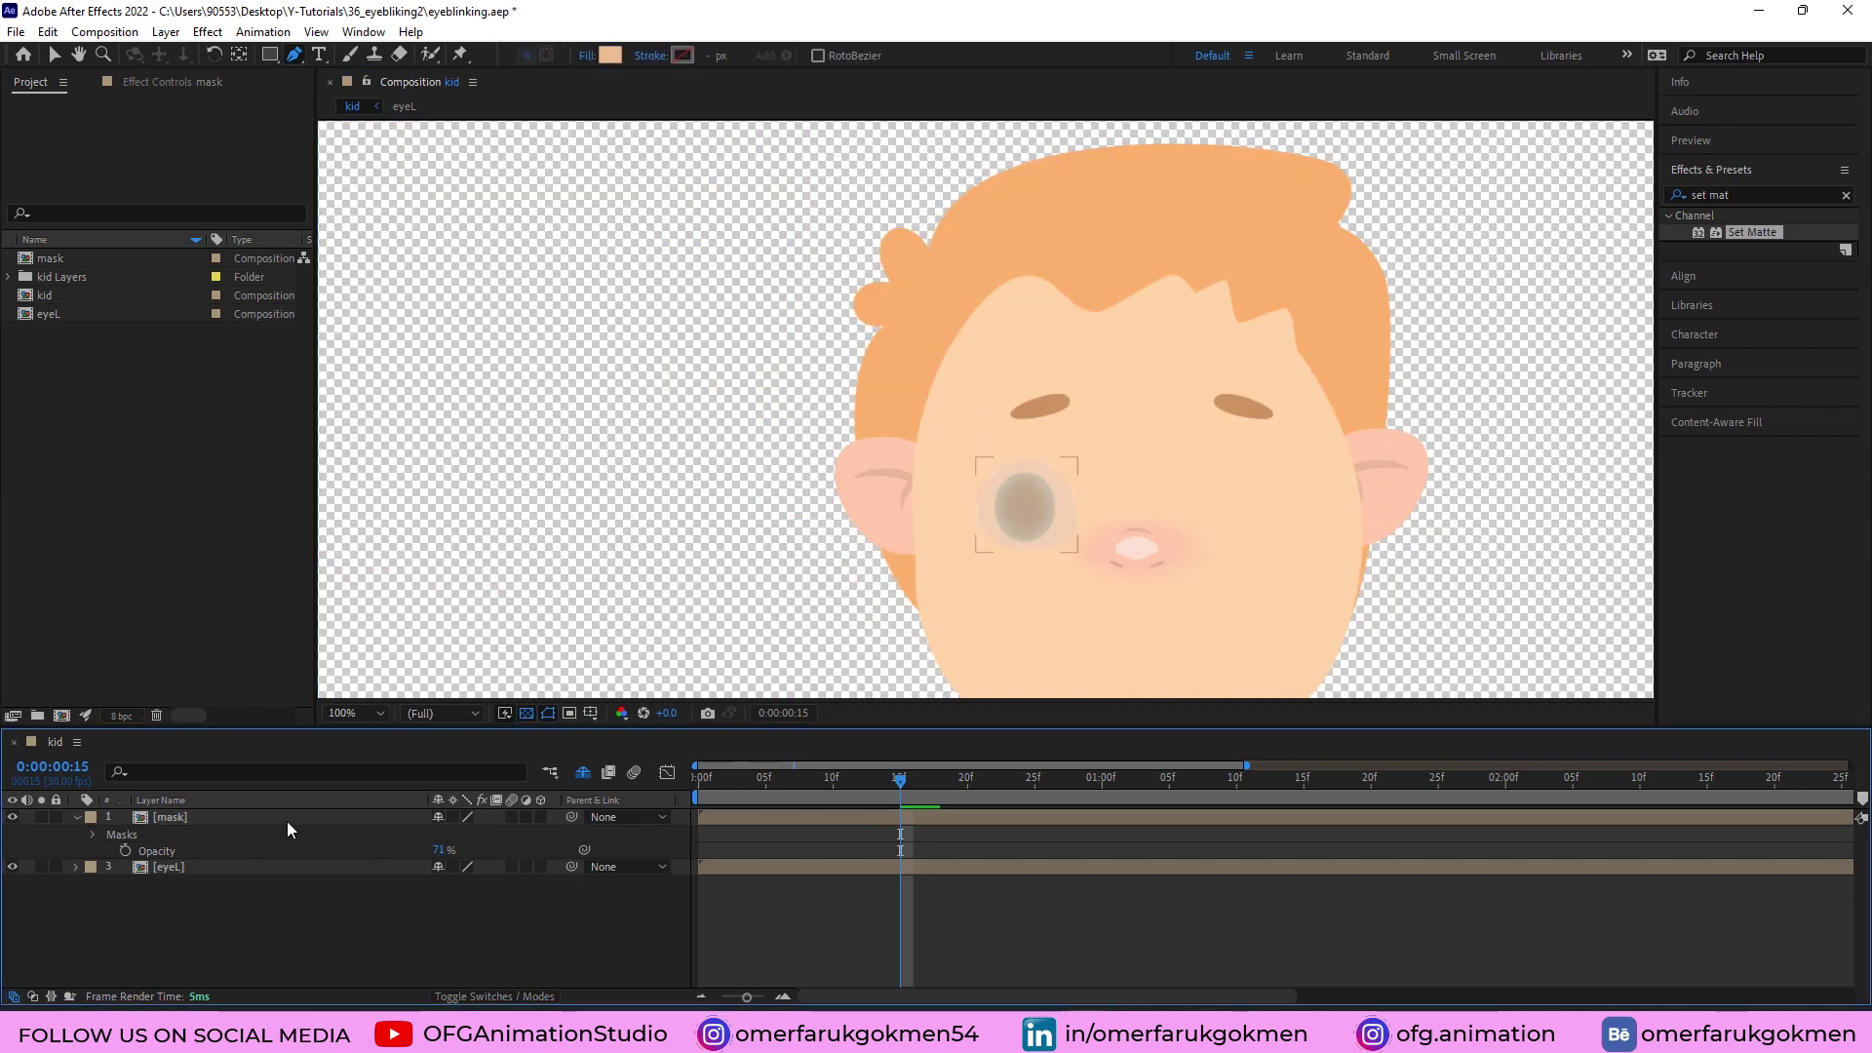
# Restore the mask layer's Opacity to 100%, then play and scrub to check the lids closing.
pyautogui.click(184, 801)
pyautogui.press('t')
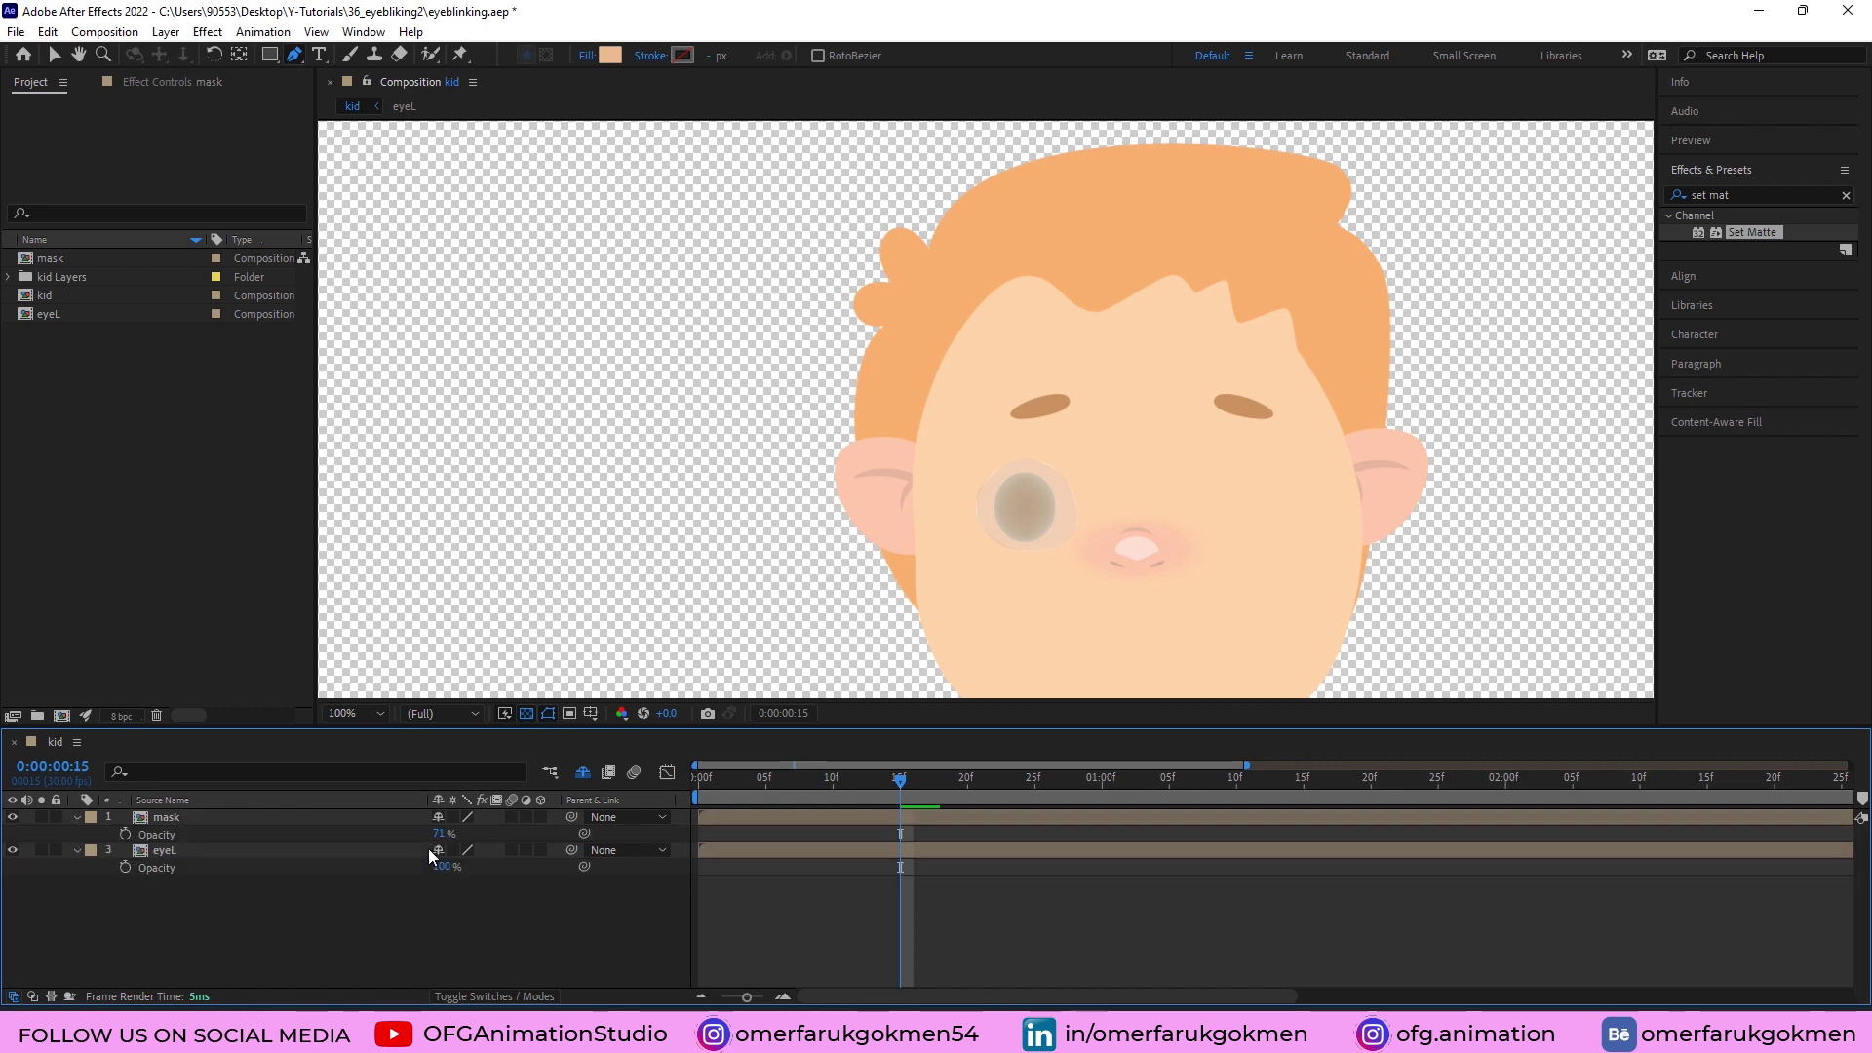
pyautogui.moveTo(439, 834); pyautogui.dragTo(677, 798)
pyautogui.press('space')
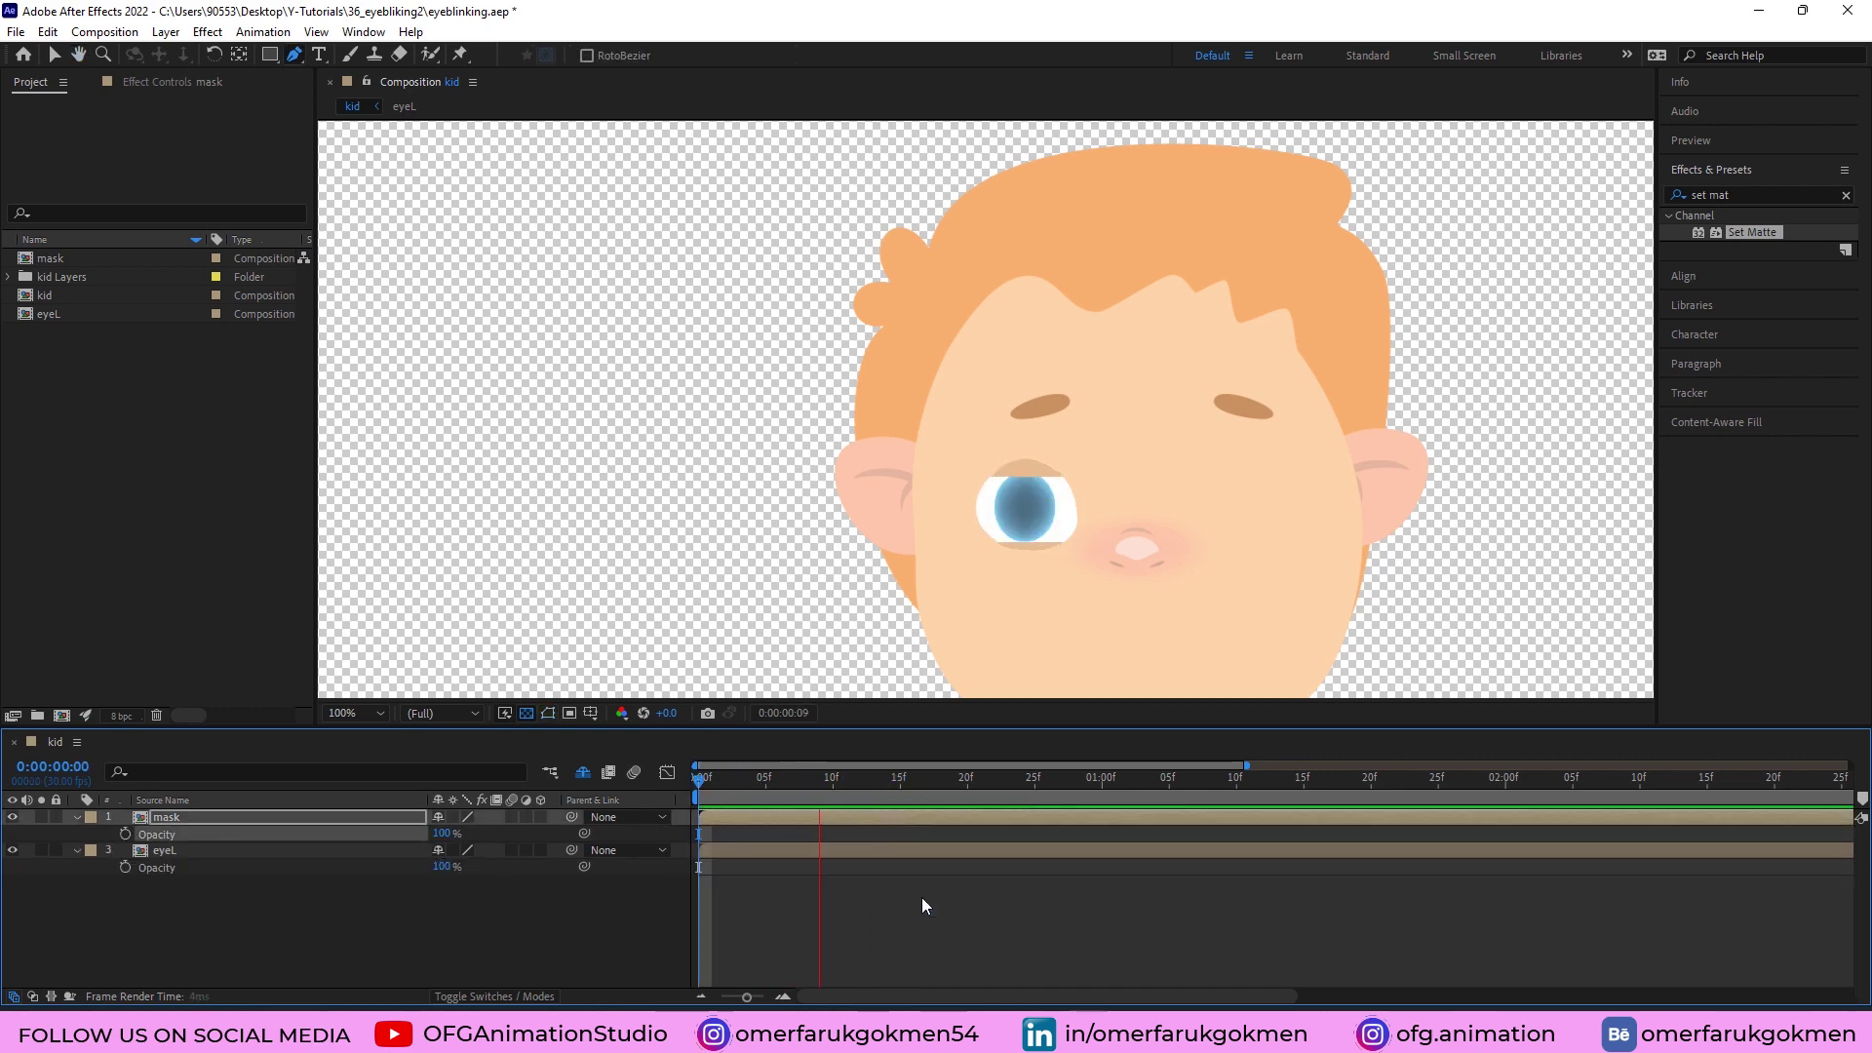
pyautogui.press('space')
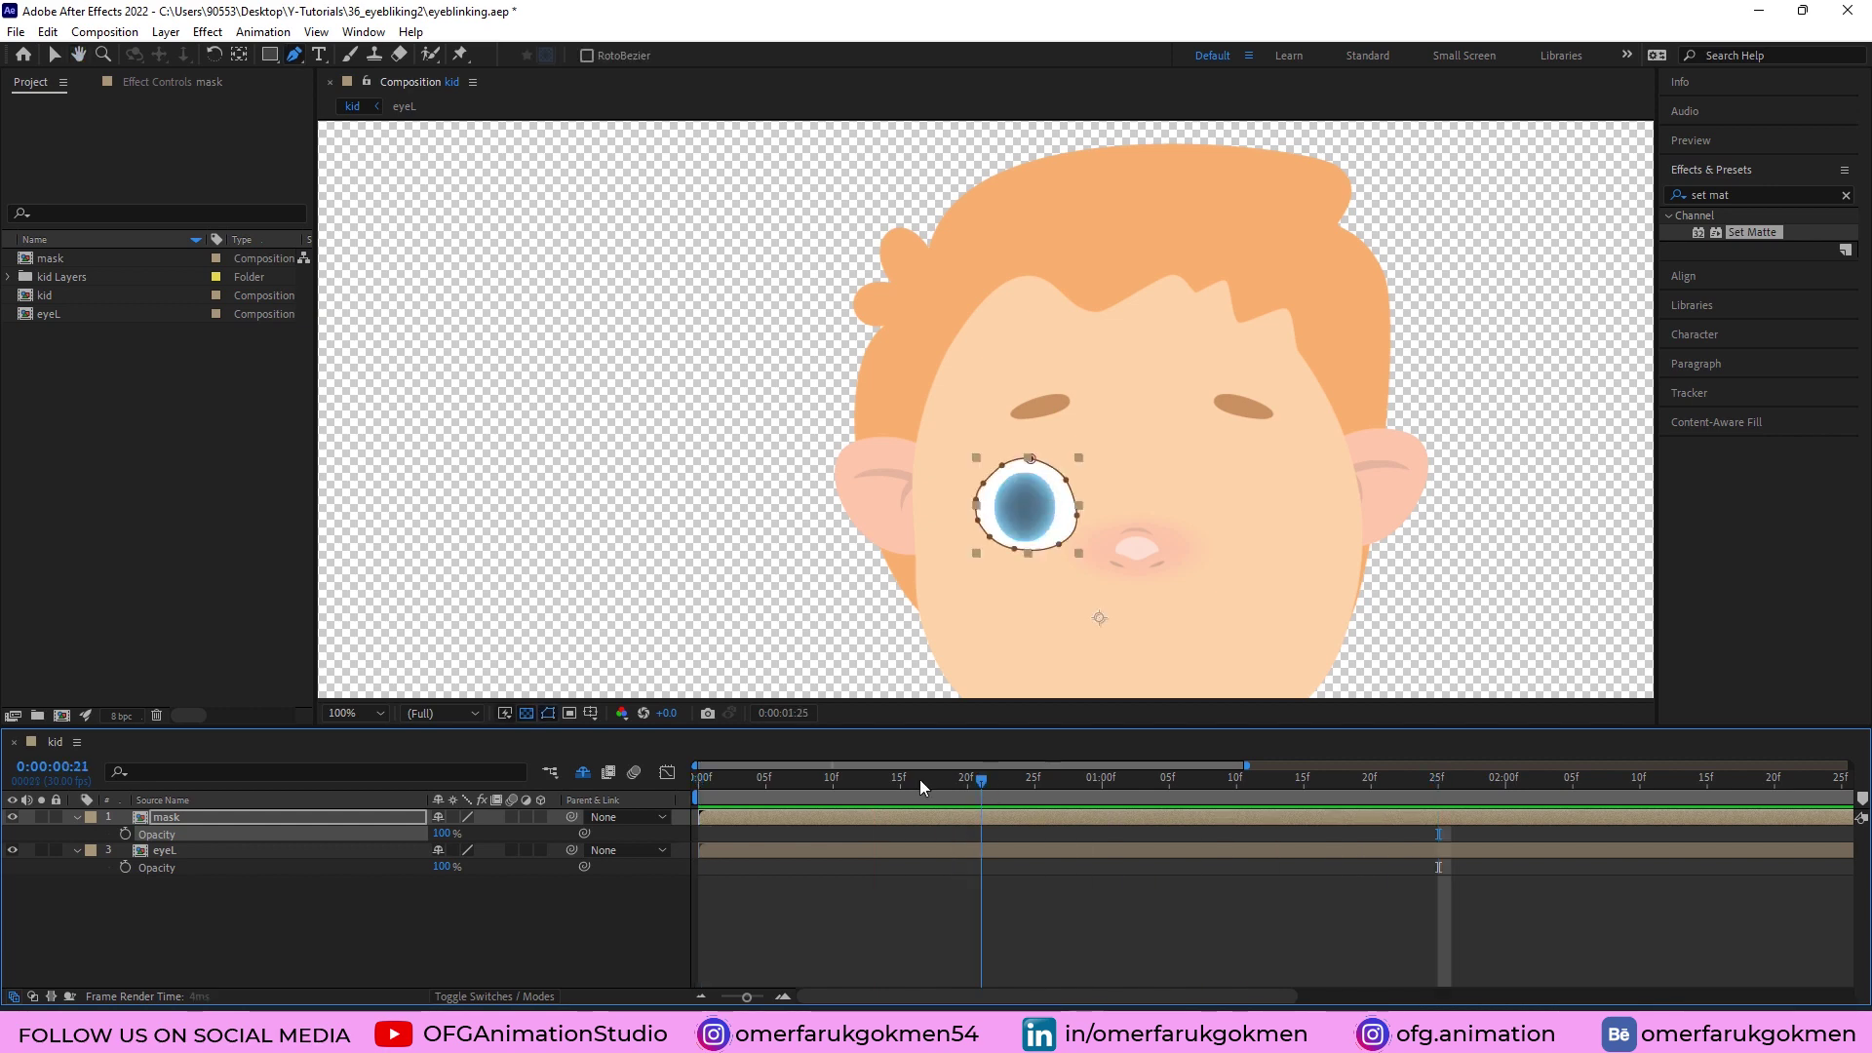
pyautogui.press('space')
pyautogui.moveTo(721, 780); pyautogui.dragTo(820, 785)
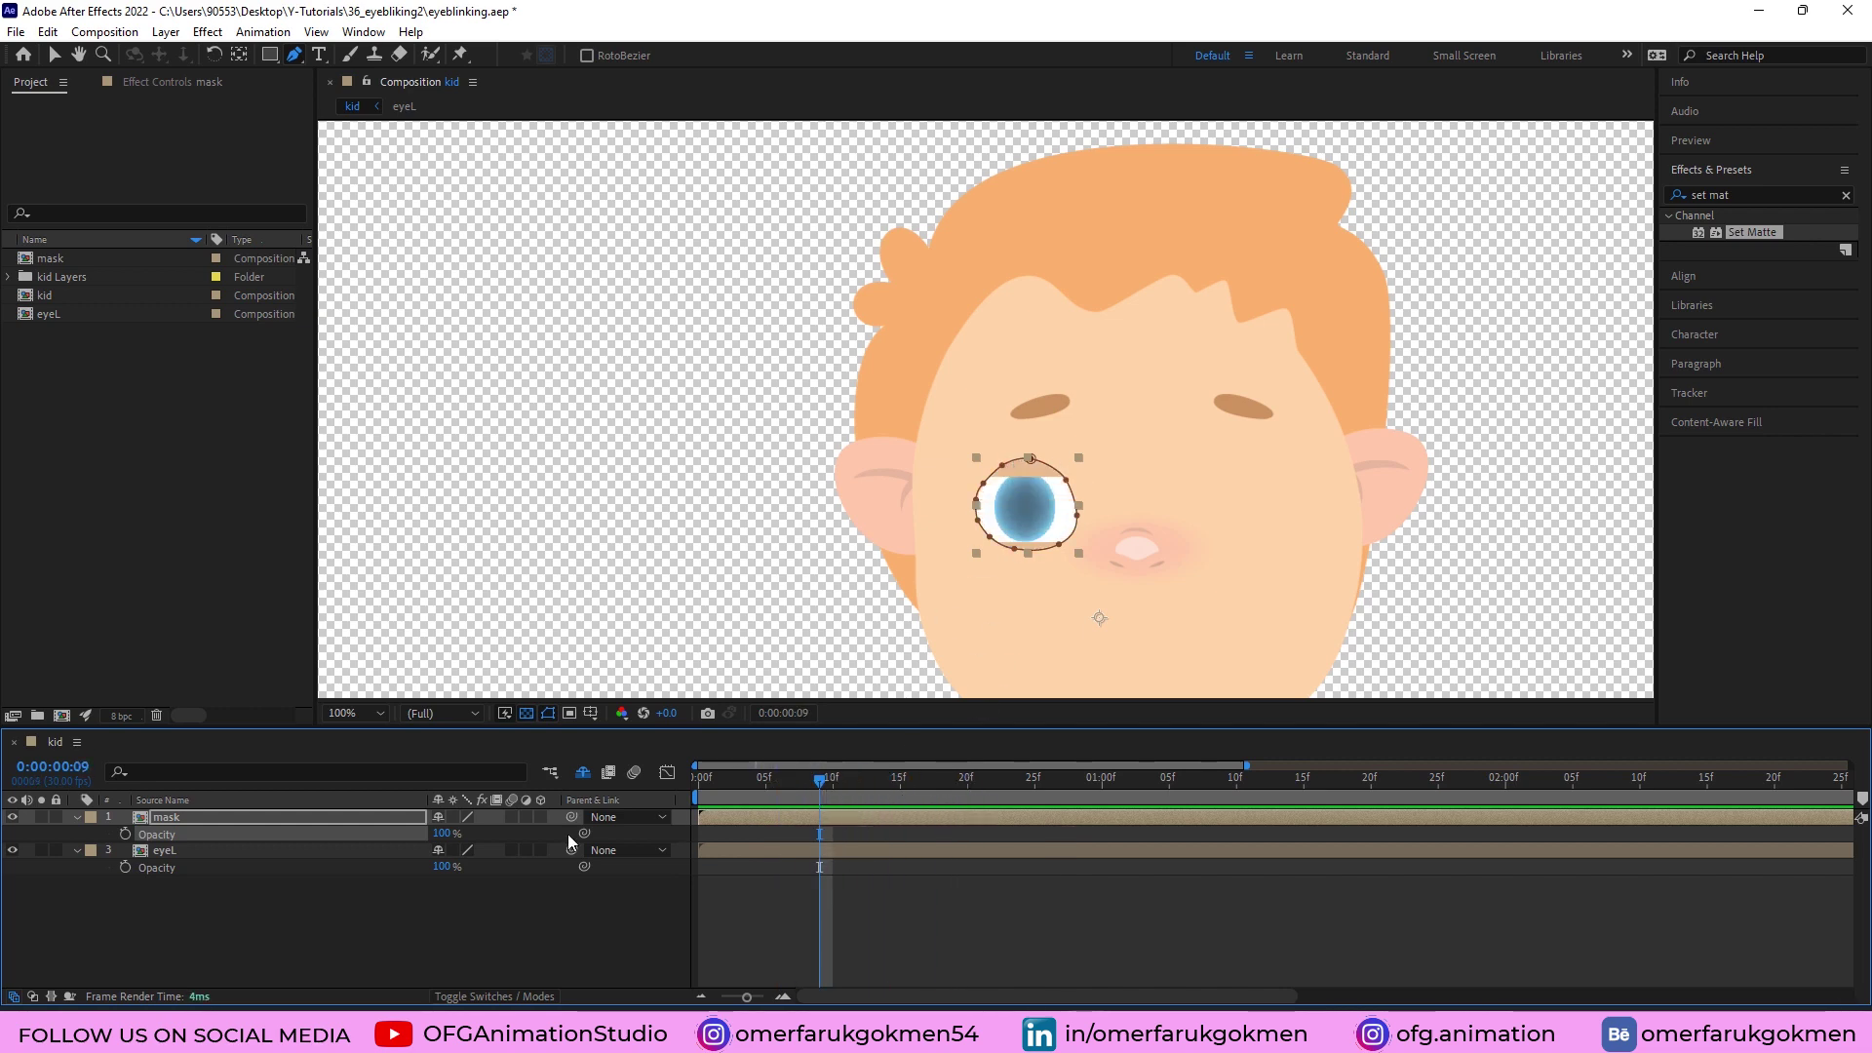
pyautogui.click(295, 899)
# Inside the mask precomp, paste upperlid's Position keyframes at 0:00:02:00.
pyautogui.doubleClick(164, 817)
pyautogui.moveTo(362, 878); pyautogui.dragTo(179, 817)
pyautogui.press('p')
pyautogui.moveTo(751, 785); pyautogui.dragTo(886, 791)
pyautogui.moveTo(1107, 792)
pyautogui.mouseDown()
pyautogui.moveTo(1149, 792)
pyautogui.moveTo(1084, 798)
pyautogui.mouseUp()
pyautogui.moveTo(883, 826); pyautogui.dragTo(689, 841)
pyautogui.hotkey('ctrl', 'c')
pyautogui.hotkey('ctrl', 'v')
# Paste both lids' keyframes at 0:00:03:27, then preview the repeated blinks in kid.
pyautogui.moveTo(895, 868); pyautogui.dragTo(687, 882)
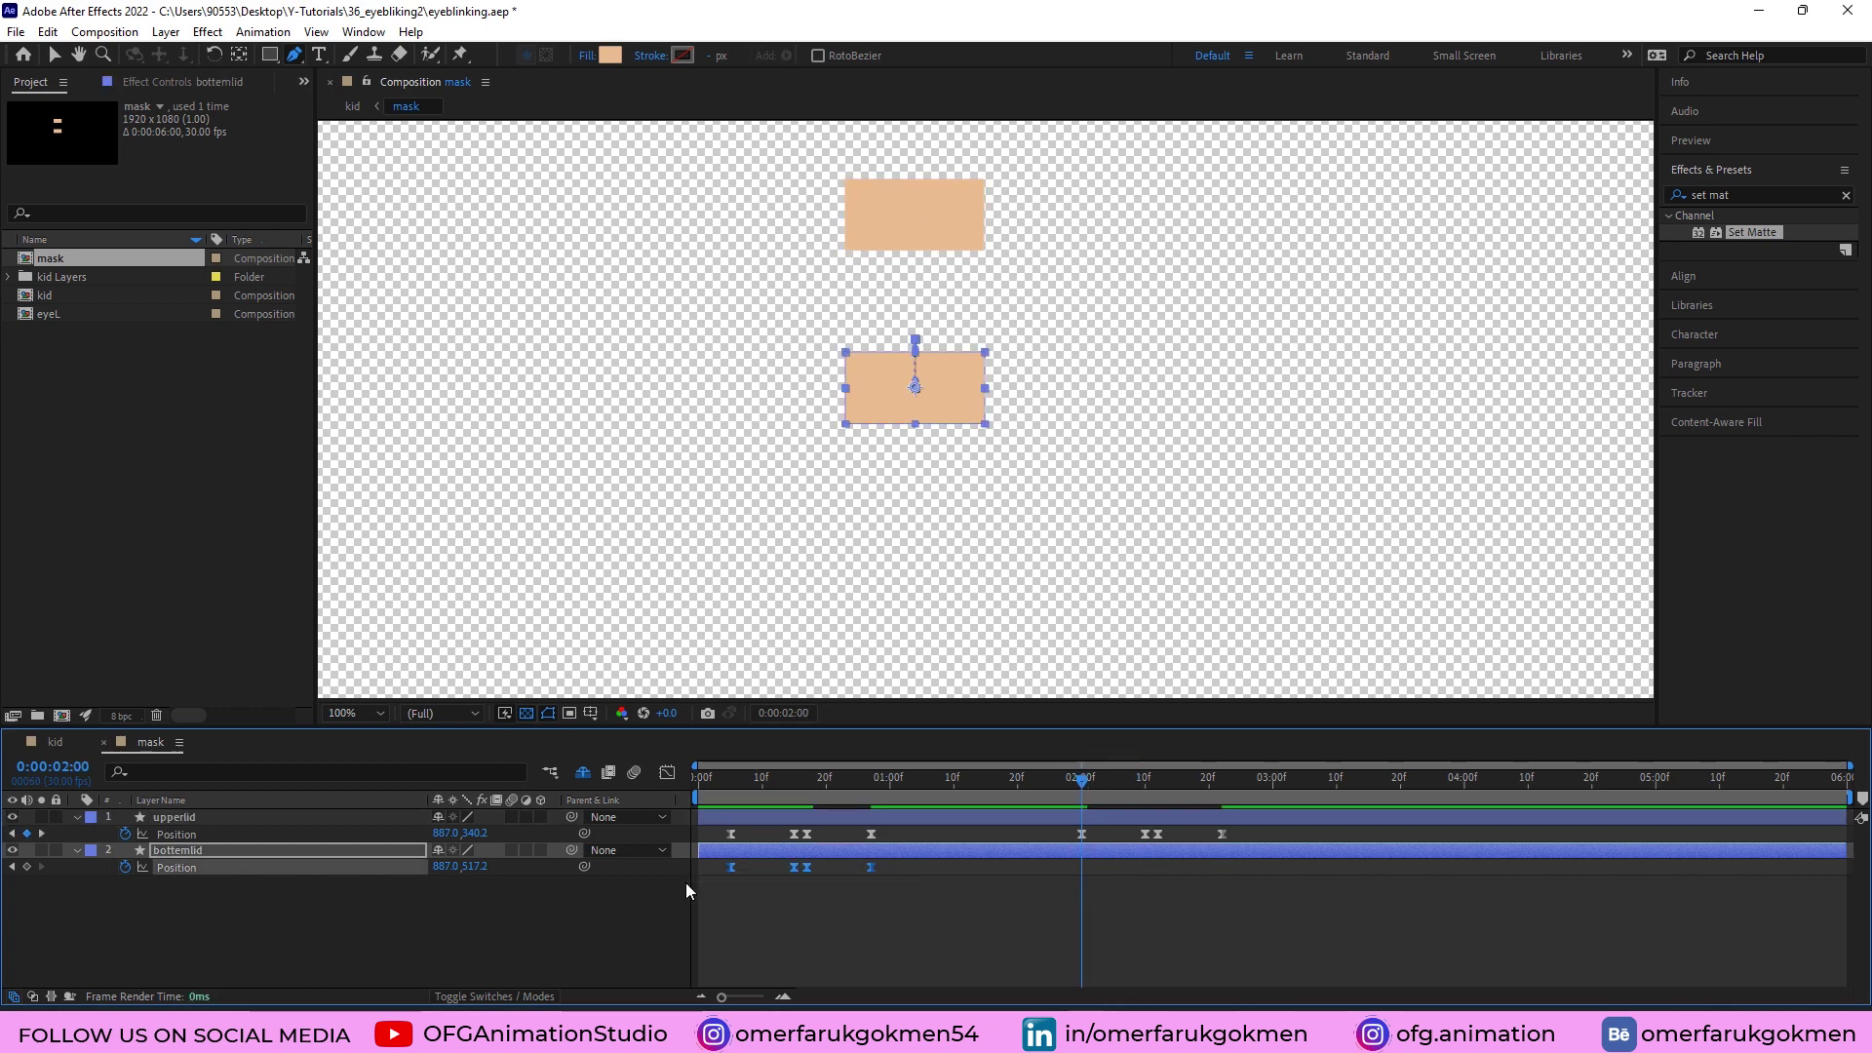
pyautogui.moveTo(1246, 838); pyautogui.dragTo(719, 840)
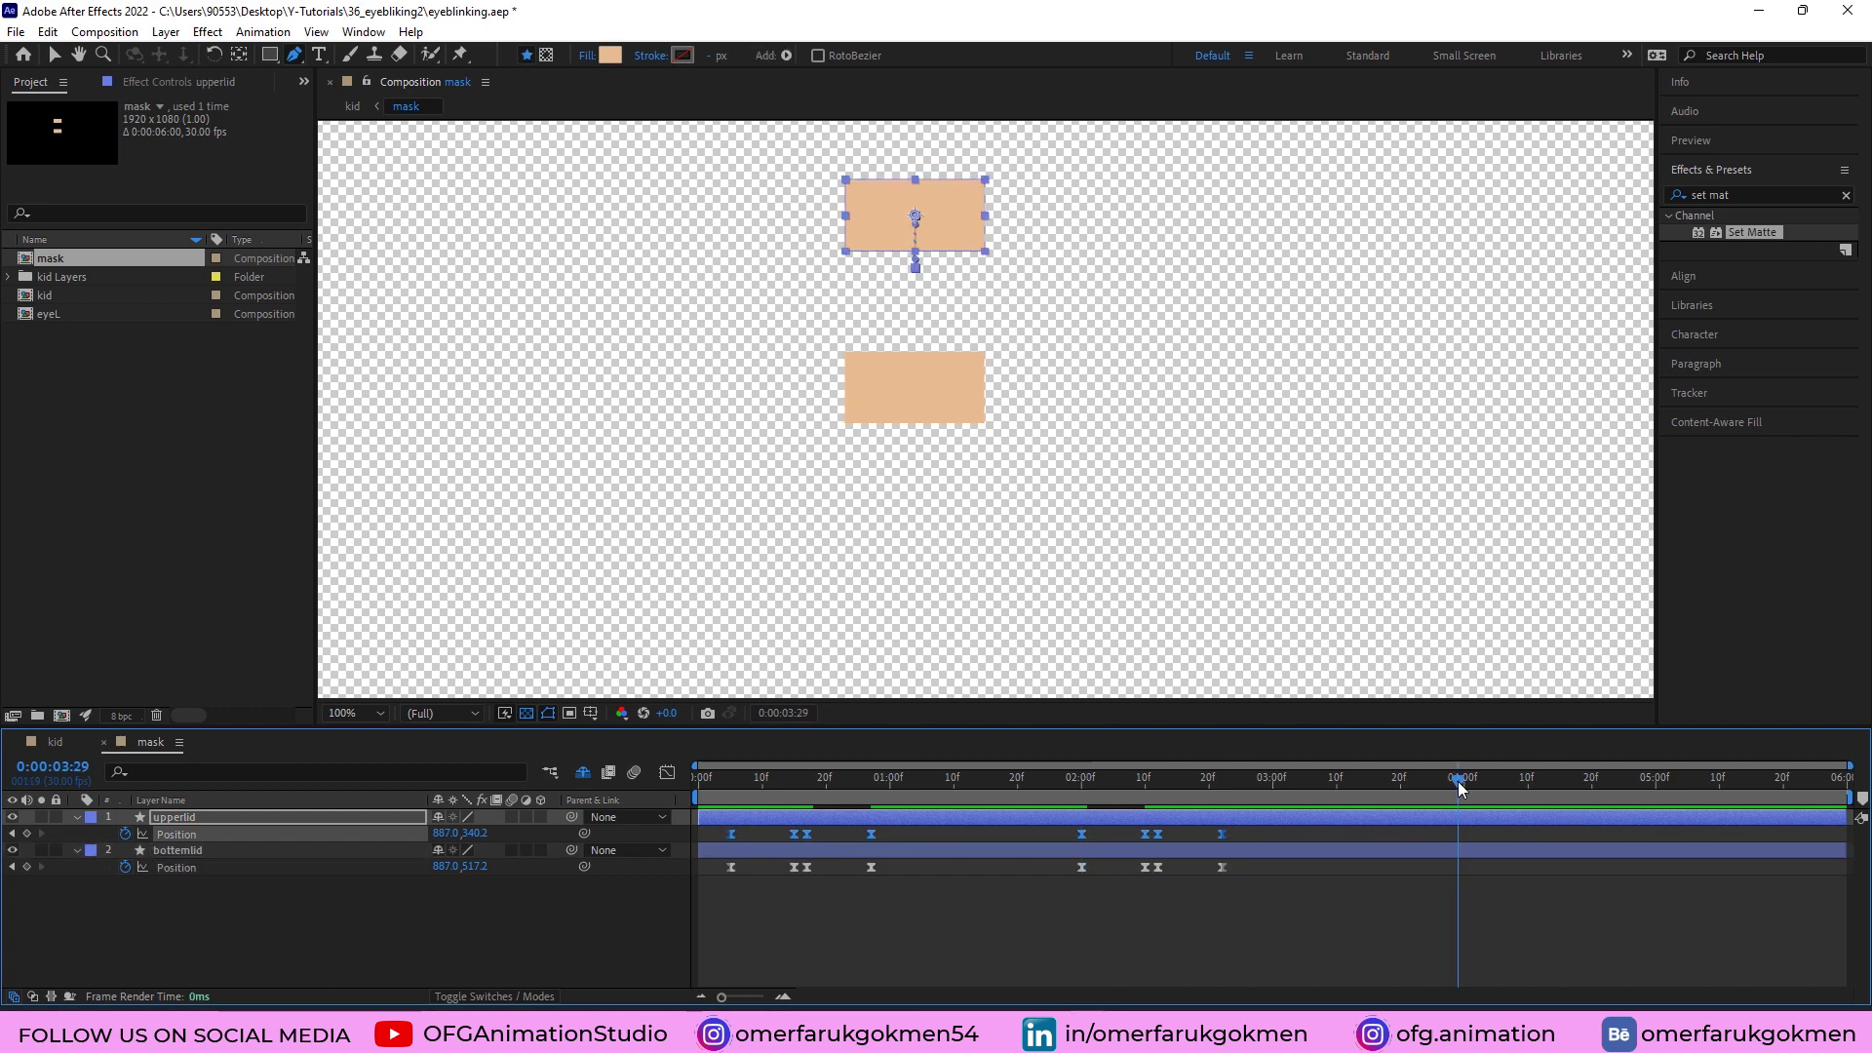
pyautogui.hotkey('ctrl', 'v')
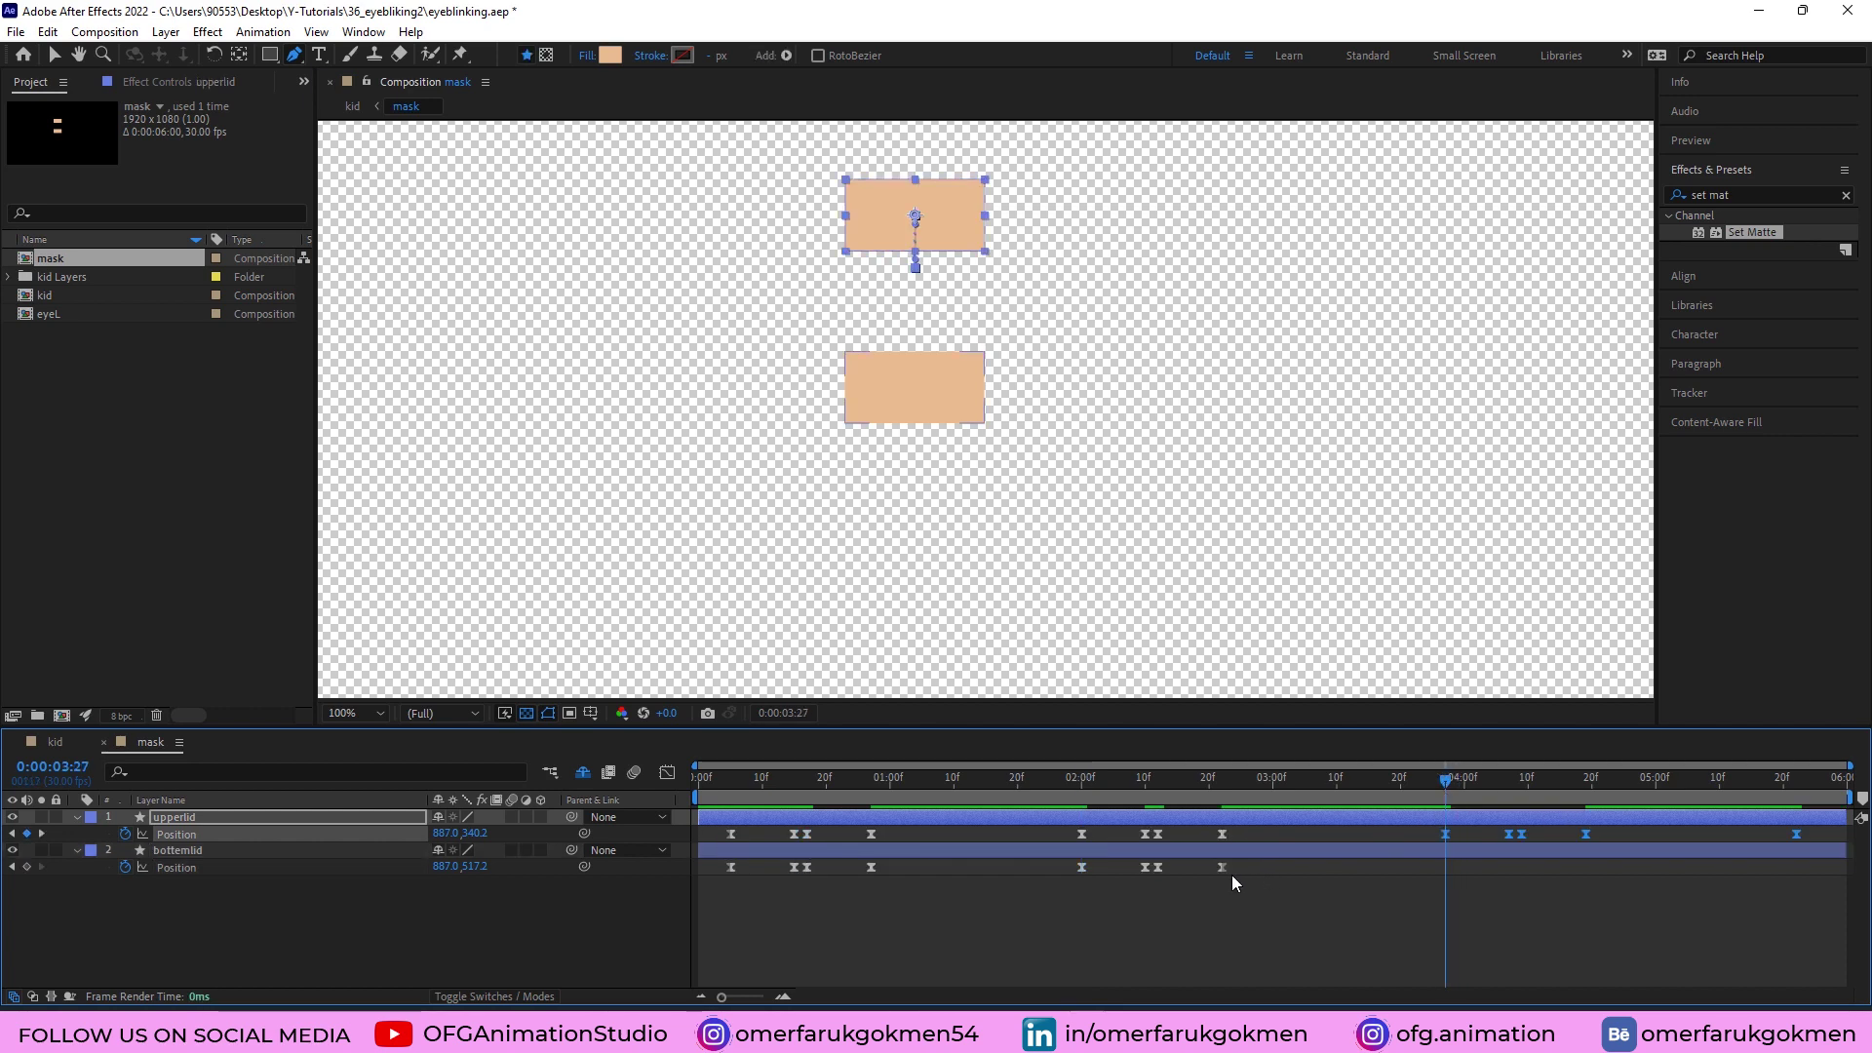
pyautogui.moveTo(1249, 864); pyautogui.dragTo(712, 882)
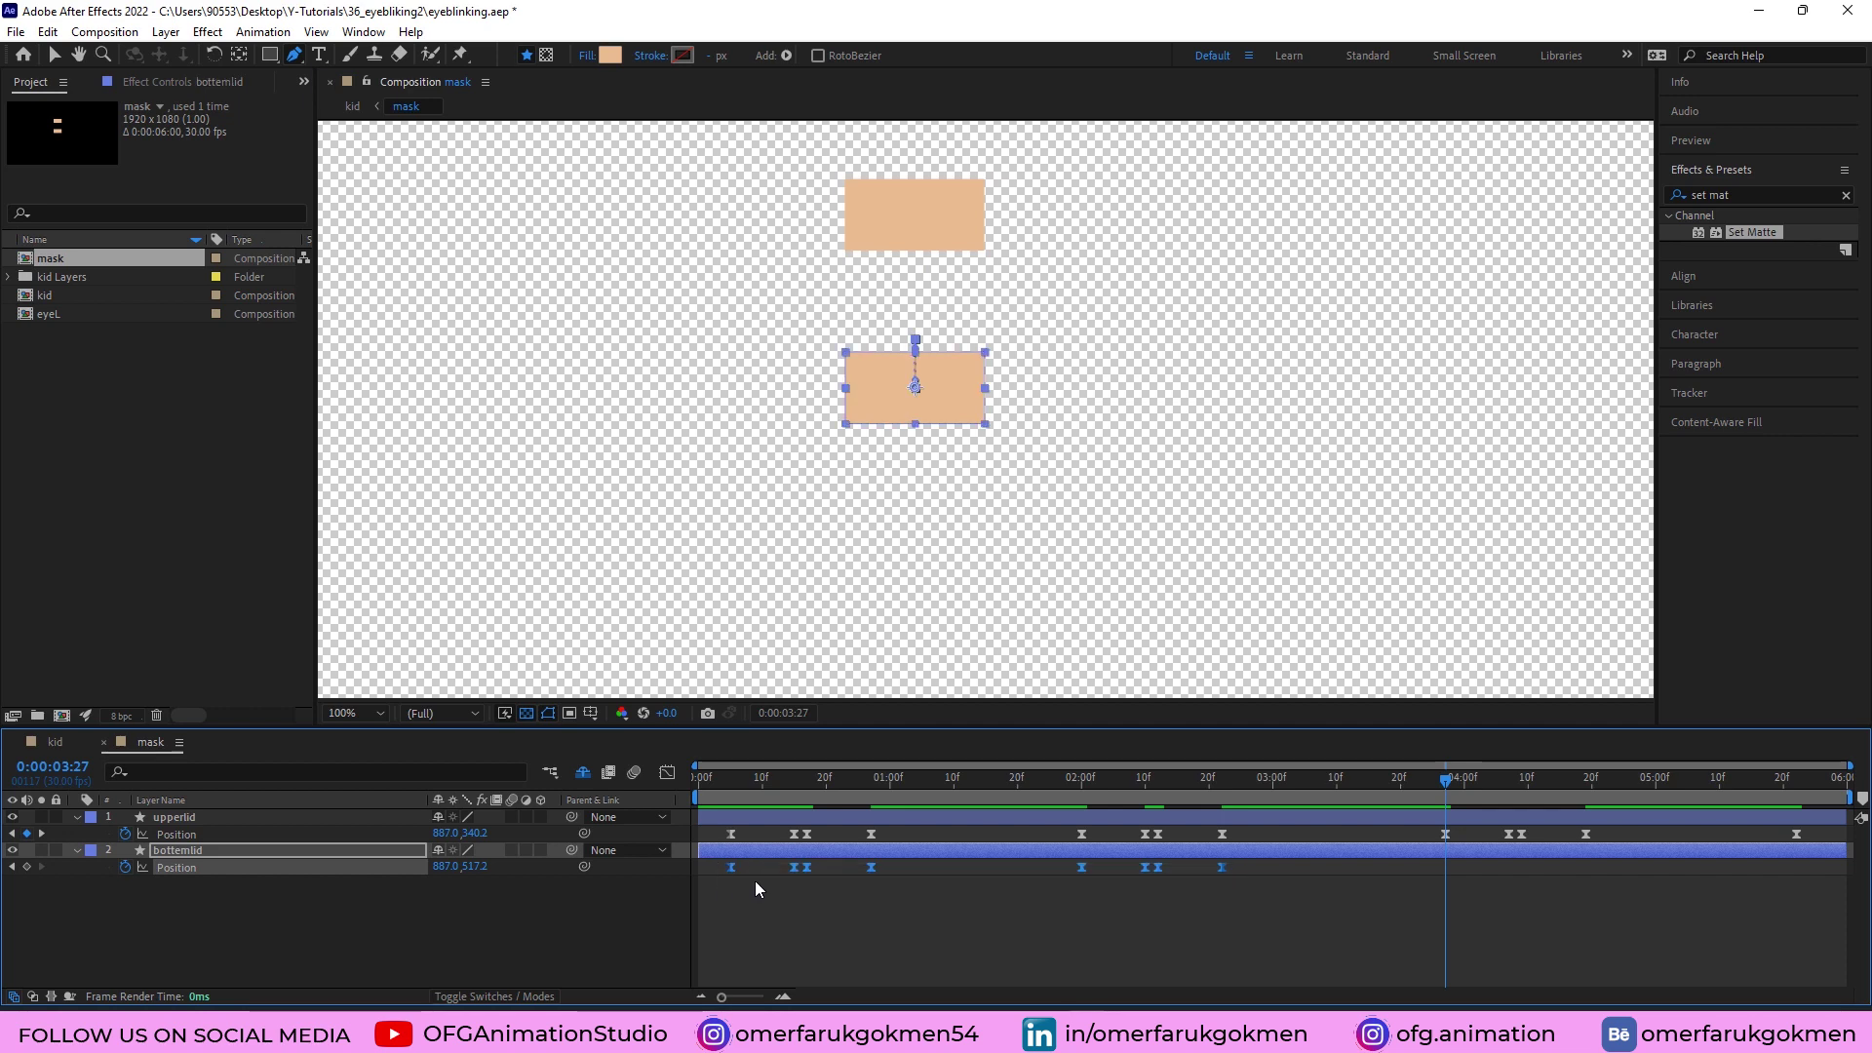
pyautogui.hotkey('ctrl', 'v')
pyautogui.moveTo(1449, 792); pyautogui.dragTo(675, 782)
pyautogui.click(54, 742)
pyautogui.press('space')
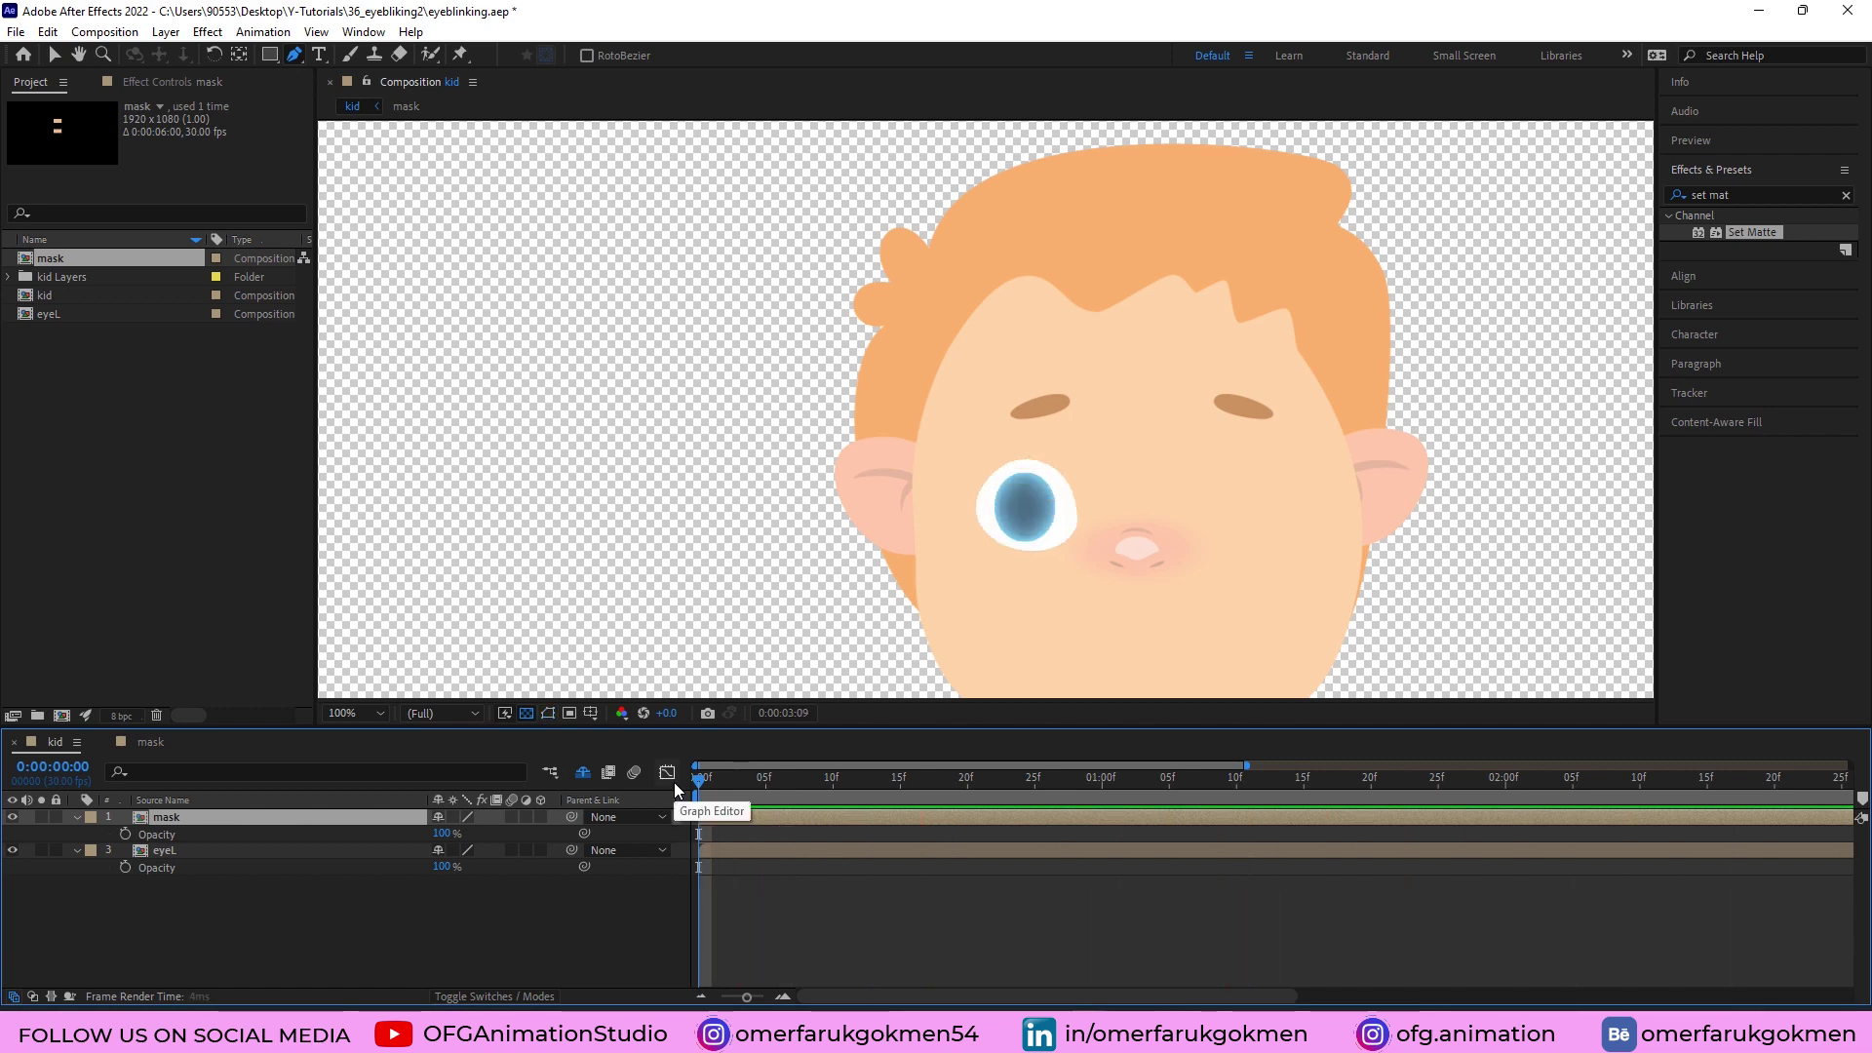
# Stop the preview, fit the timeline, and zoom the viewer in on the selected mask's path.
pyautogui.press('-')
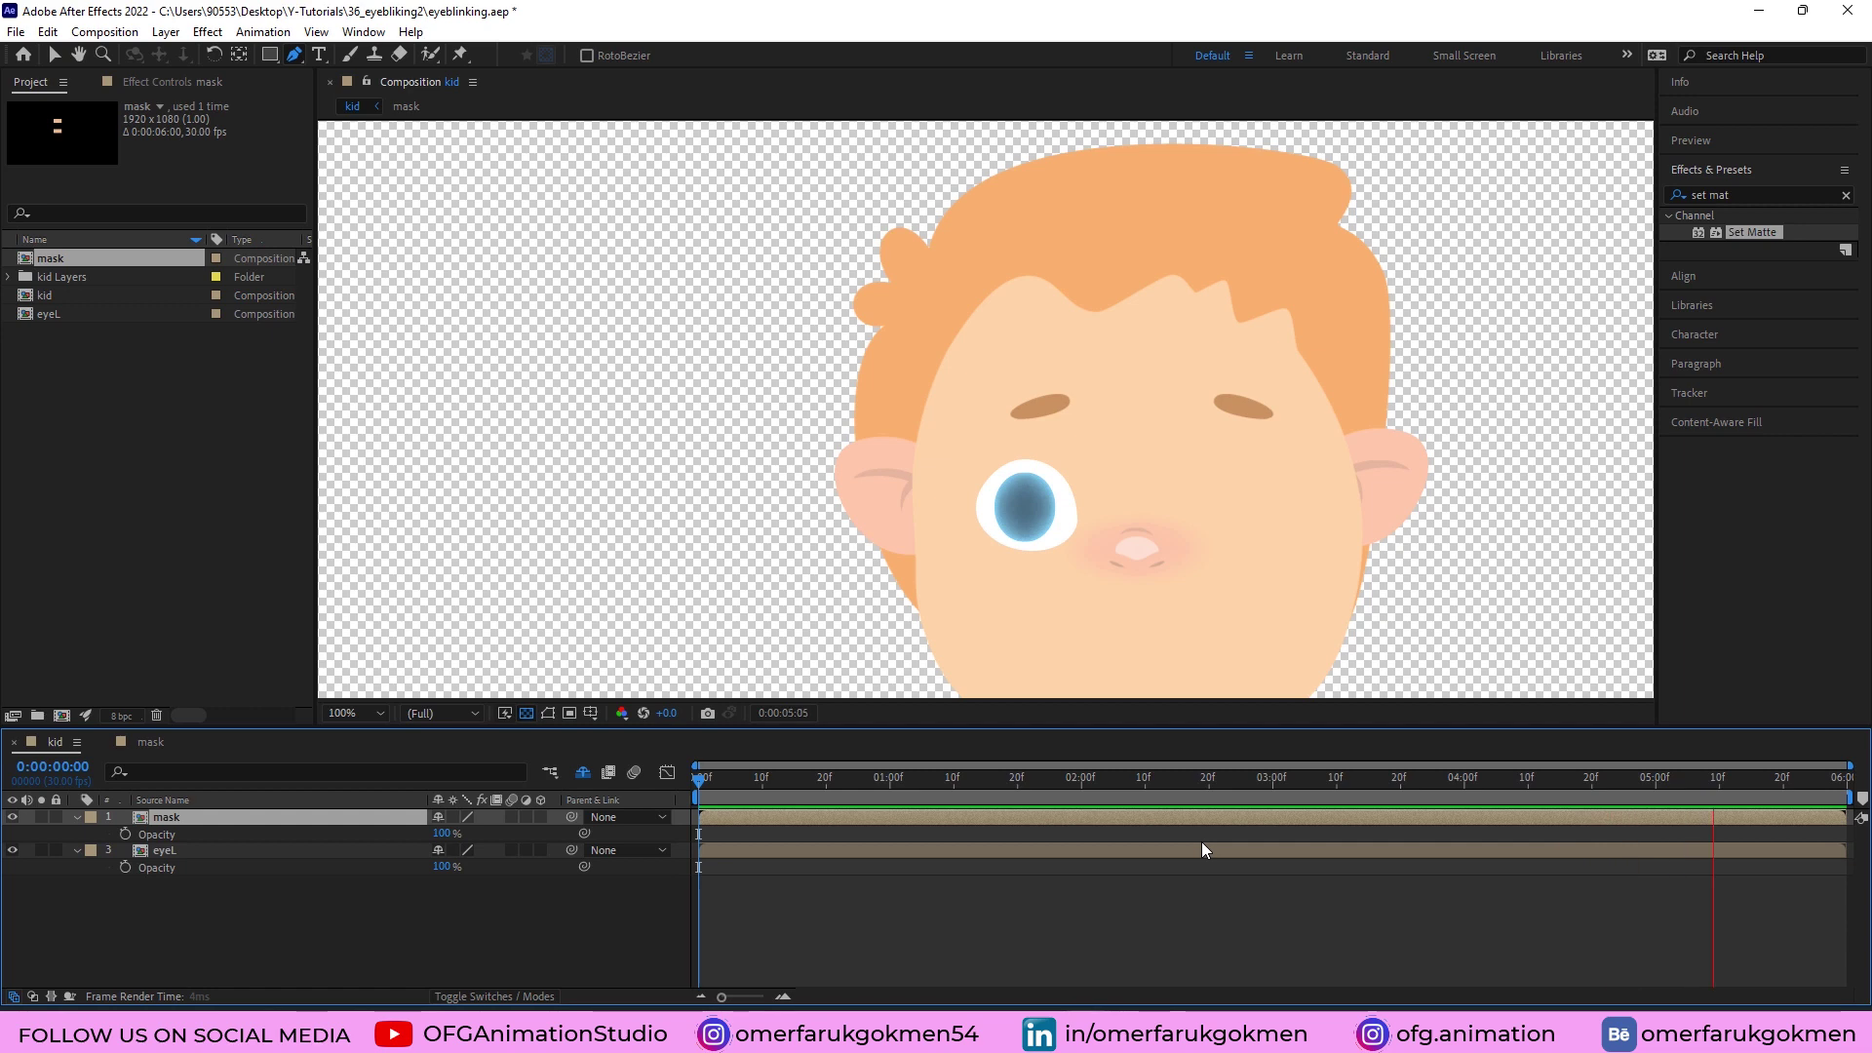
pyautogui.press('space')
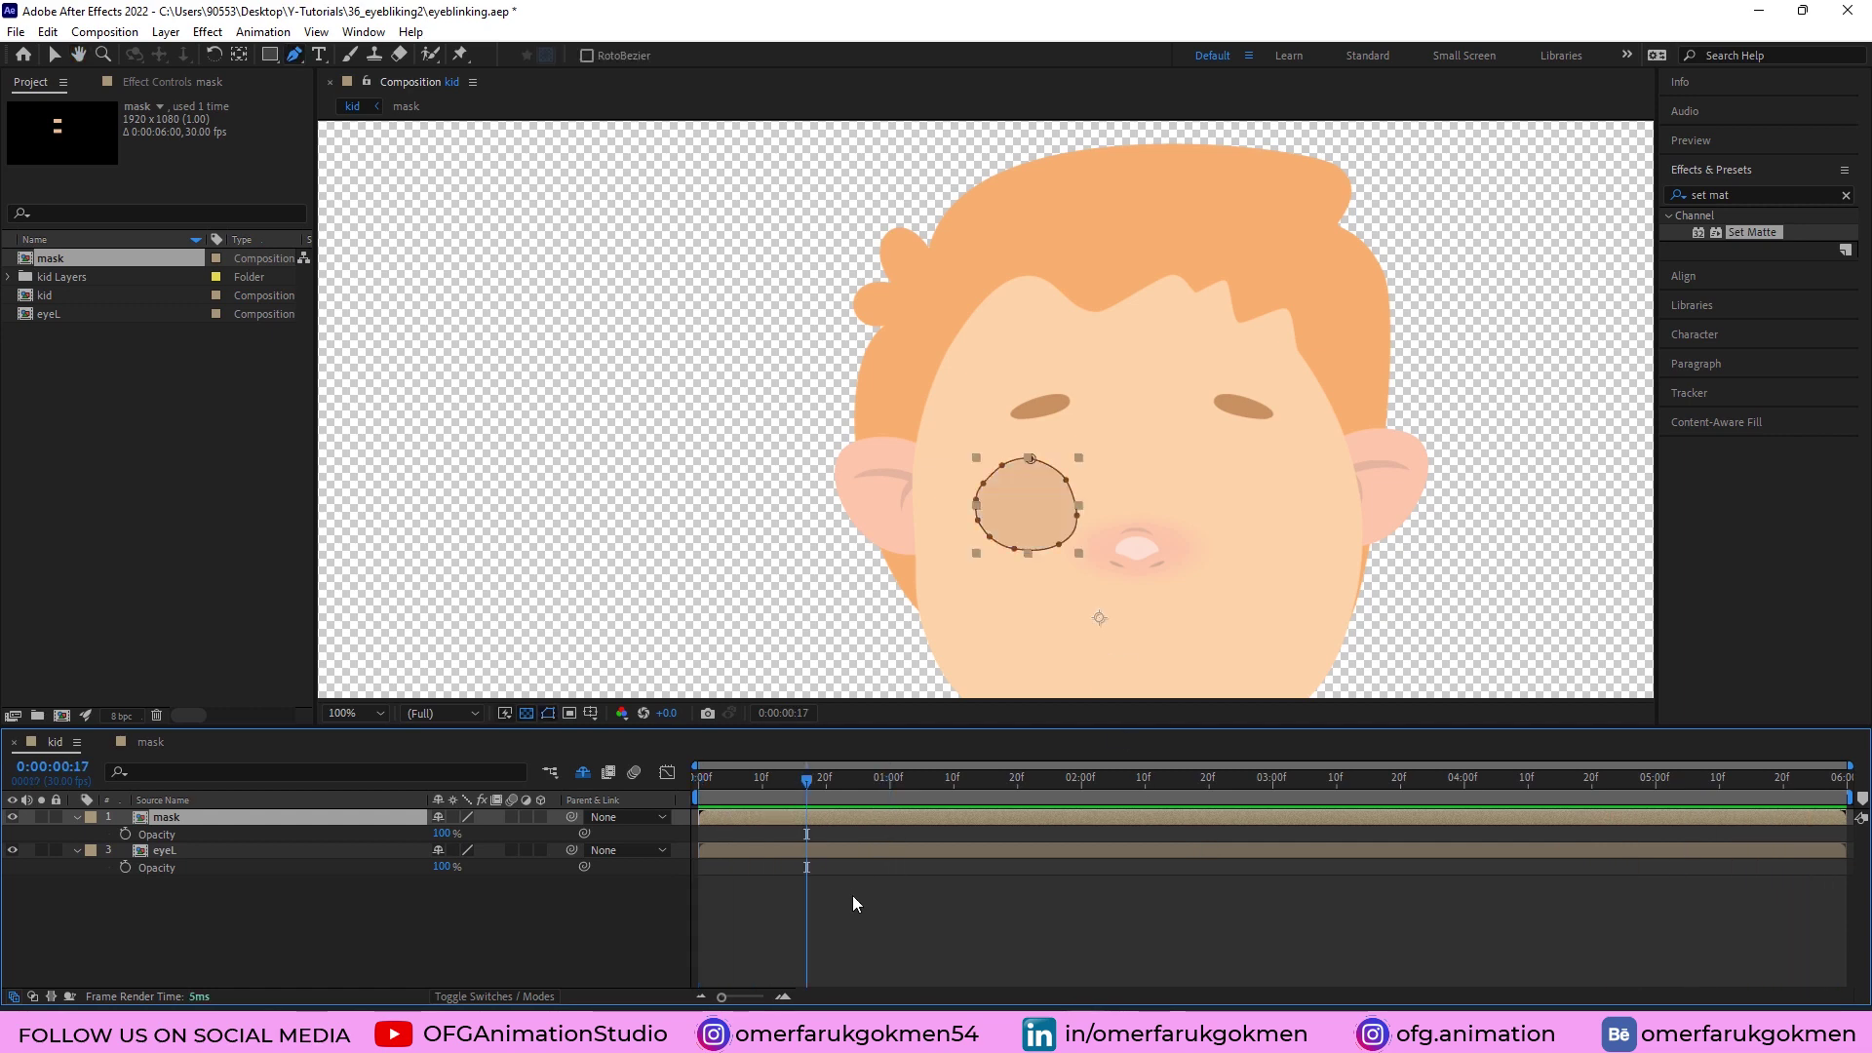
pyautogui.click(852, 893)
pyautogui.scroll(1, 1028, 466)
pyautogui.scroll(1, 1028, 466)
pyautogui.moveTo(1015, 610); pyautogui.dragTo(973, 443)
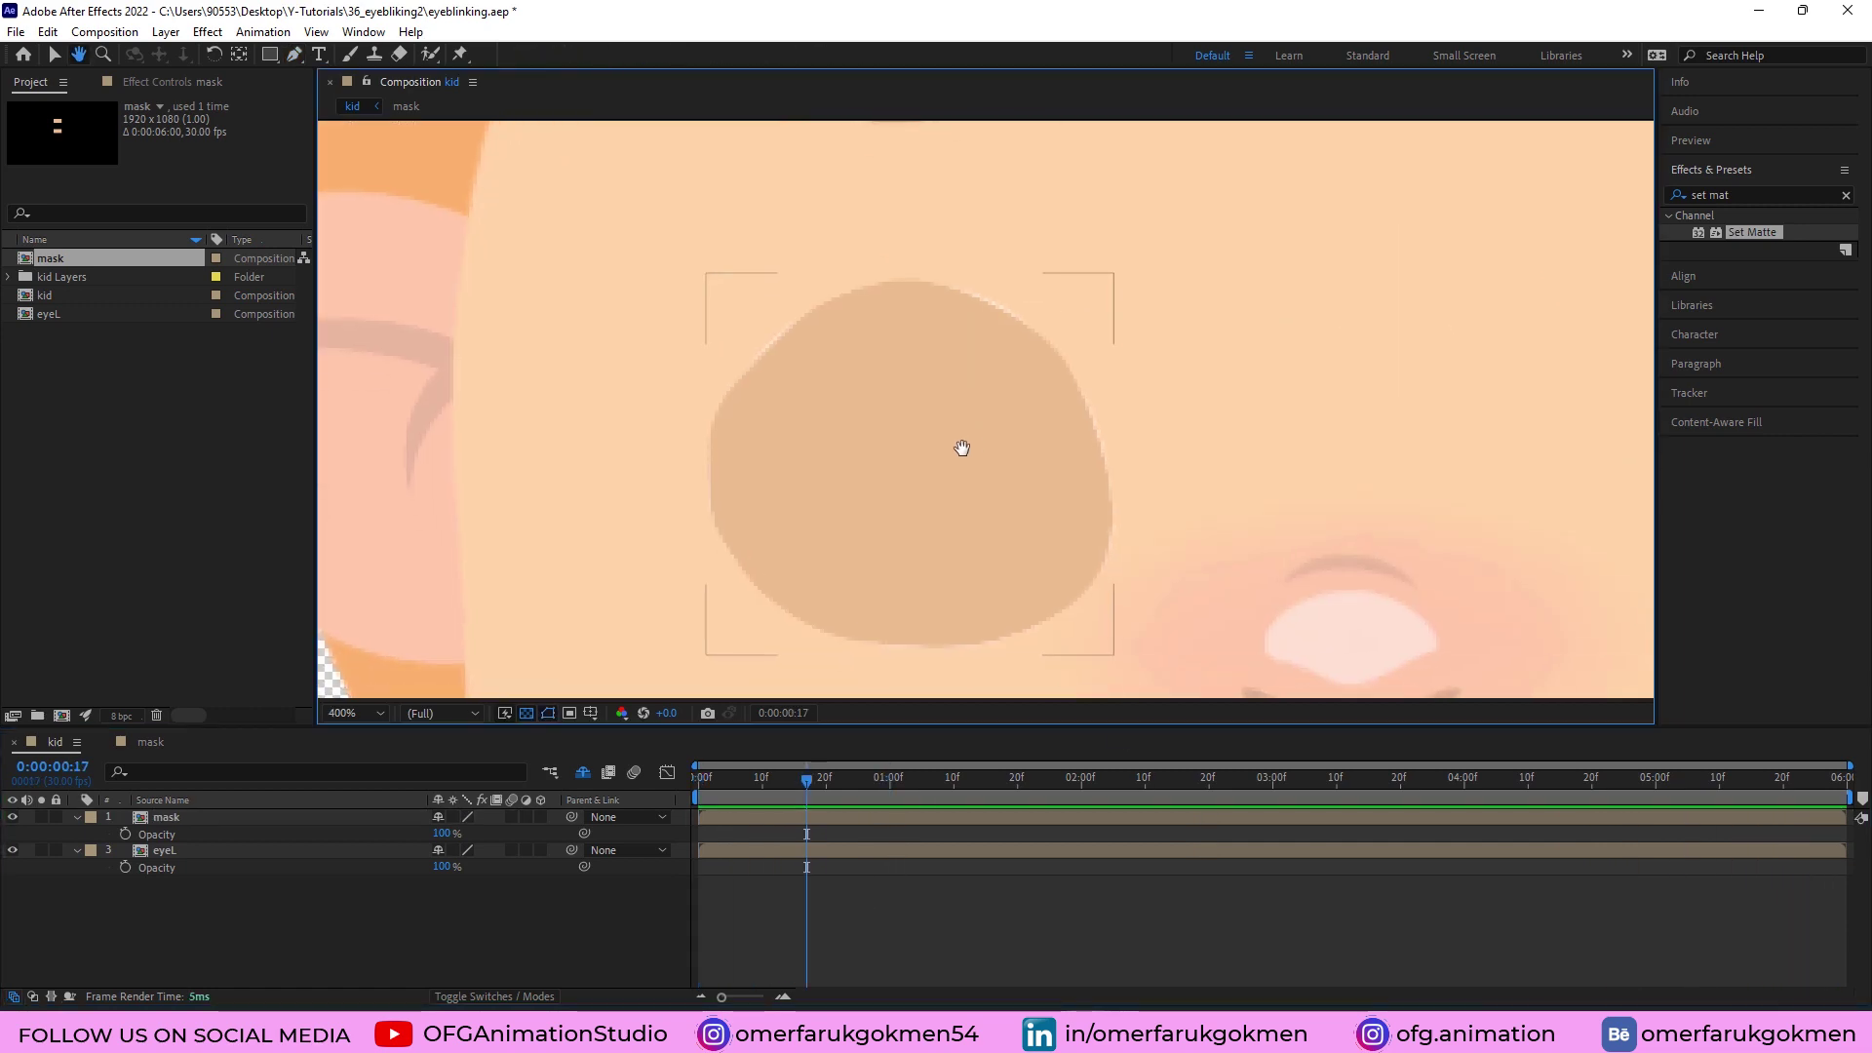
pyautogui.click(164, 817)
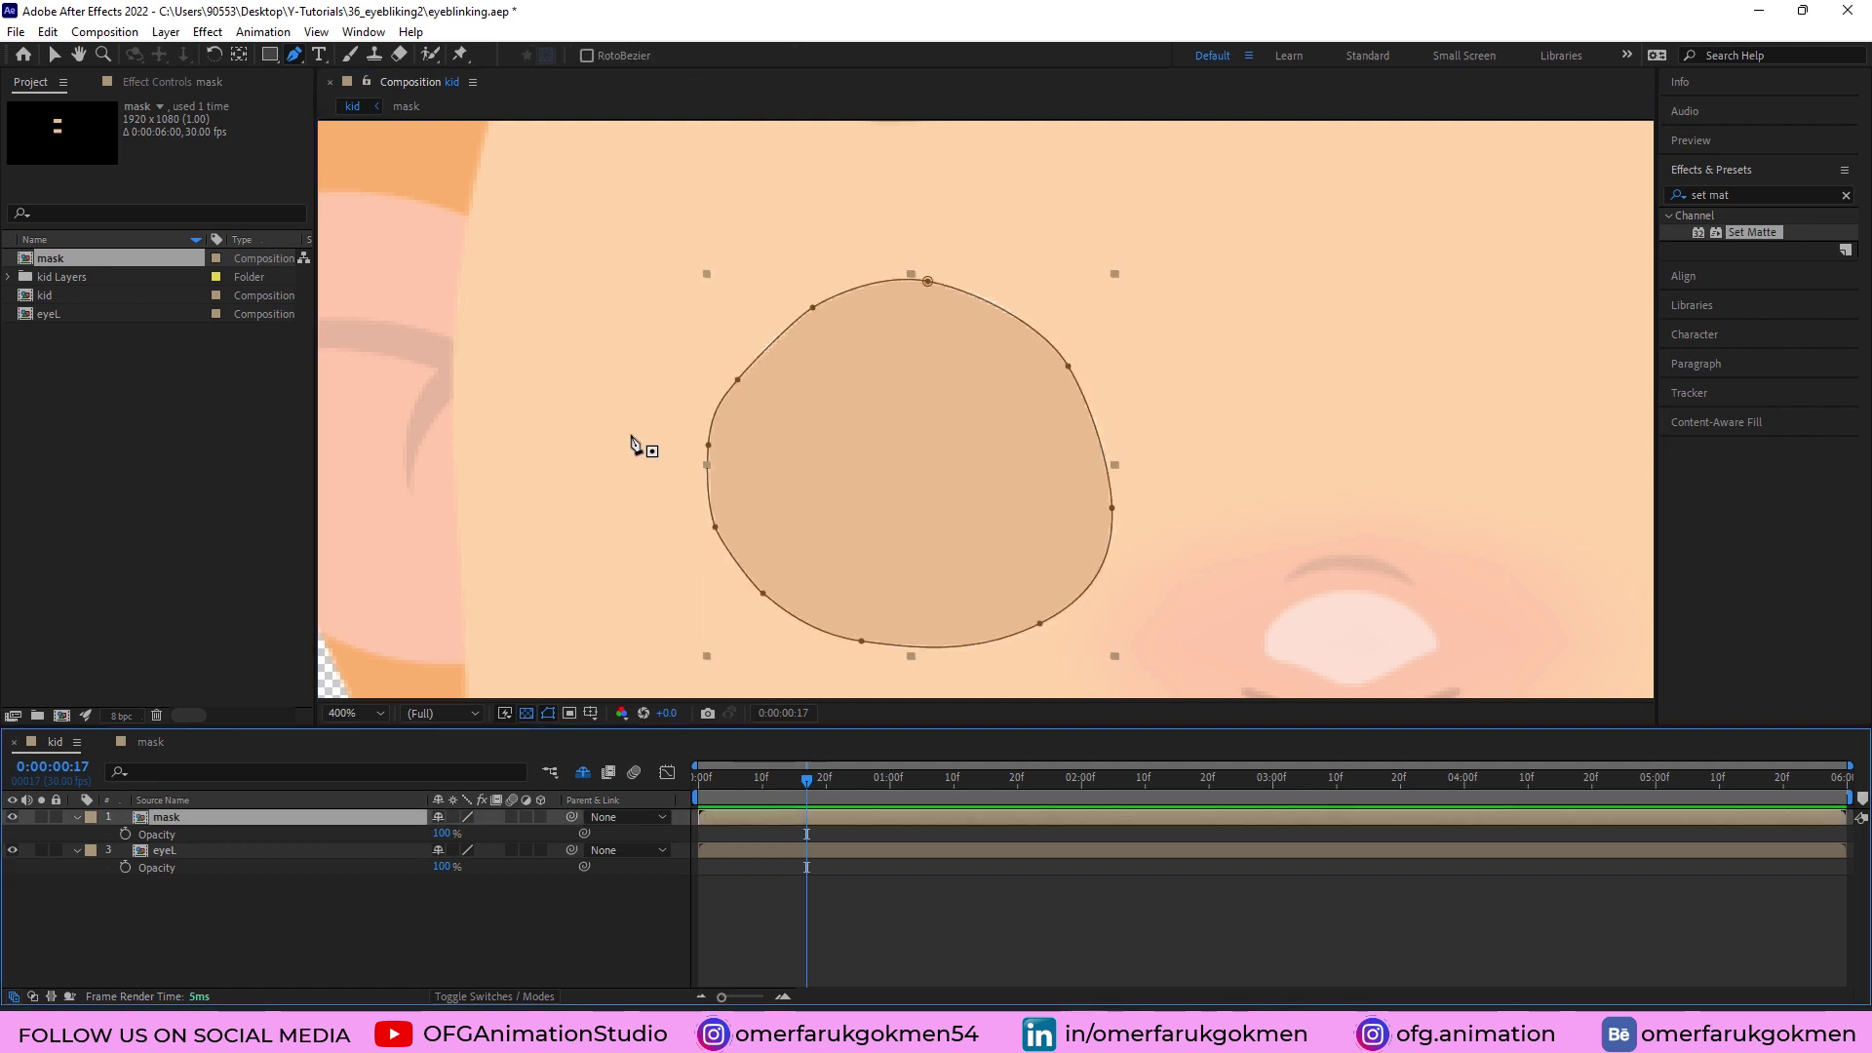
pyautogui.scroll(1, 824, 338)
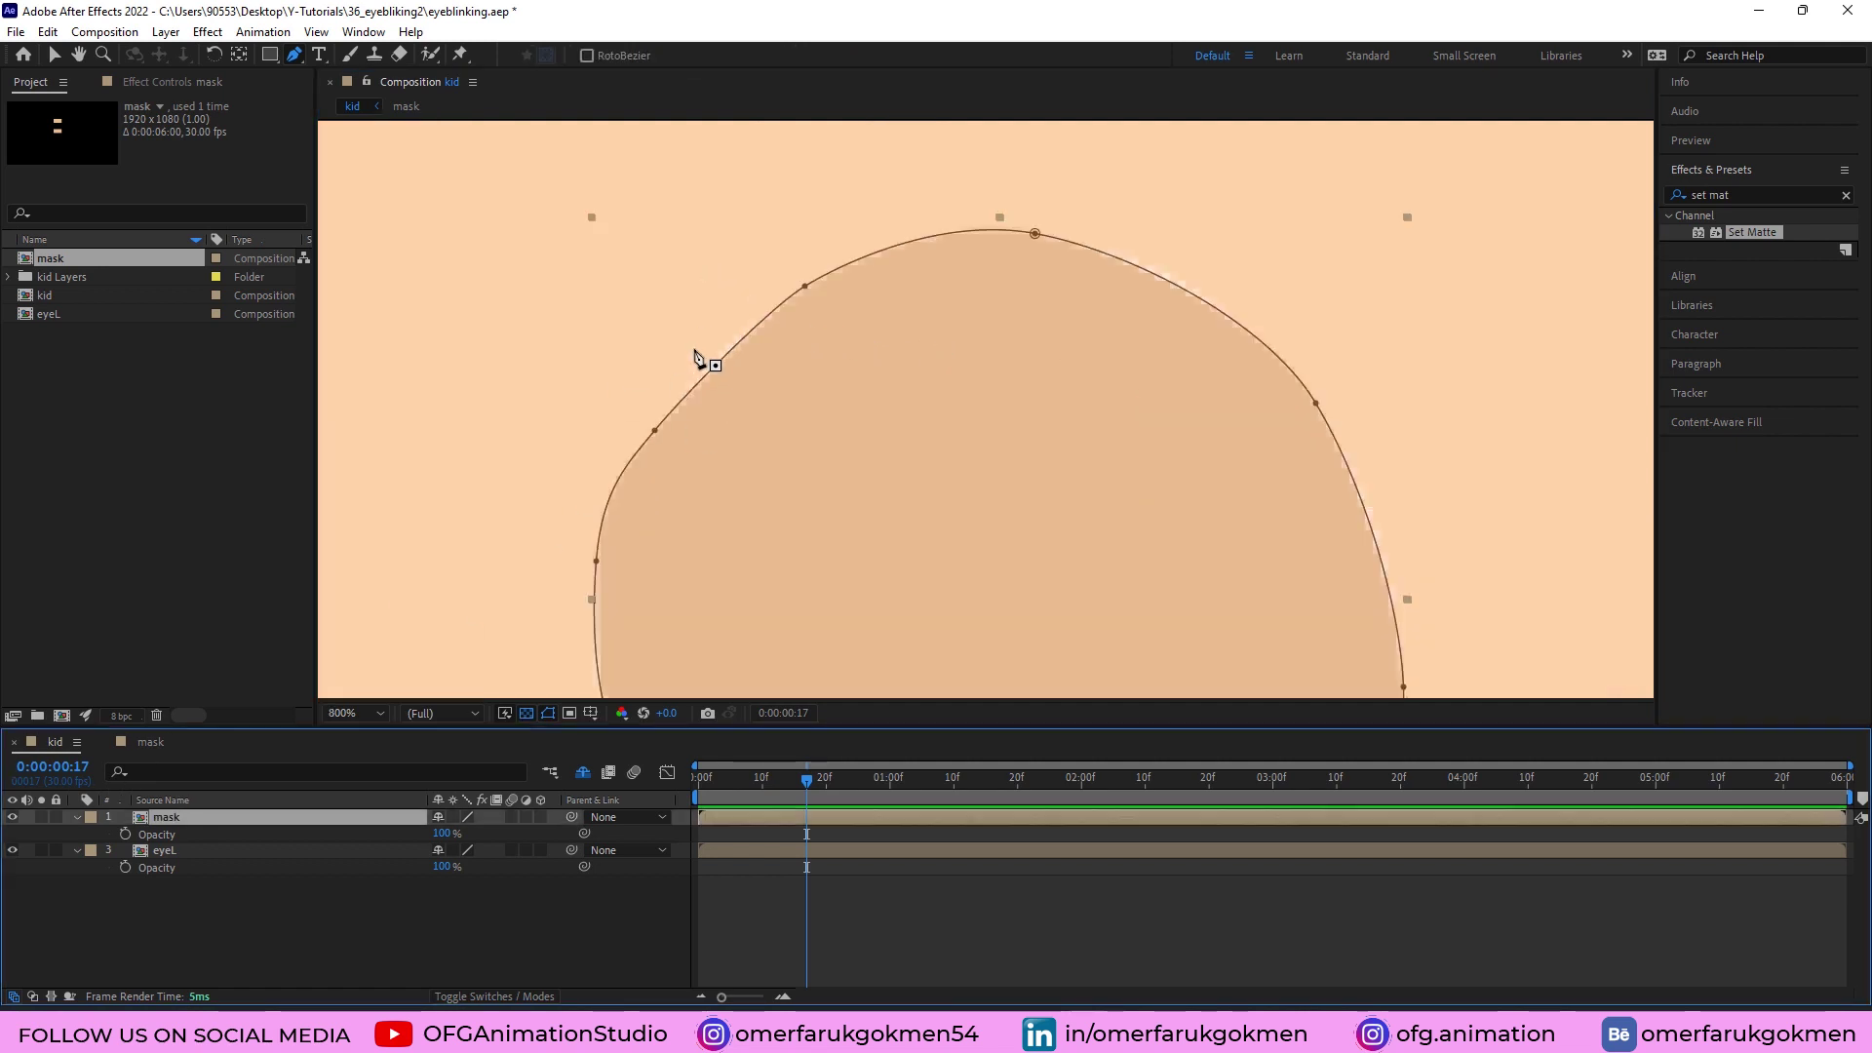
pyautogui.click(295, 56)
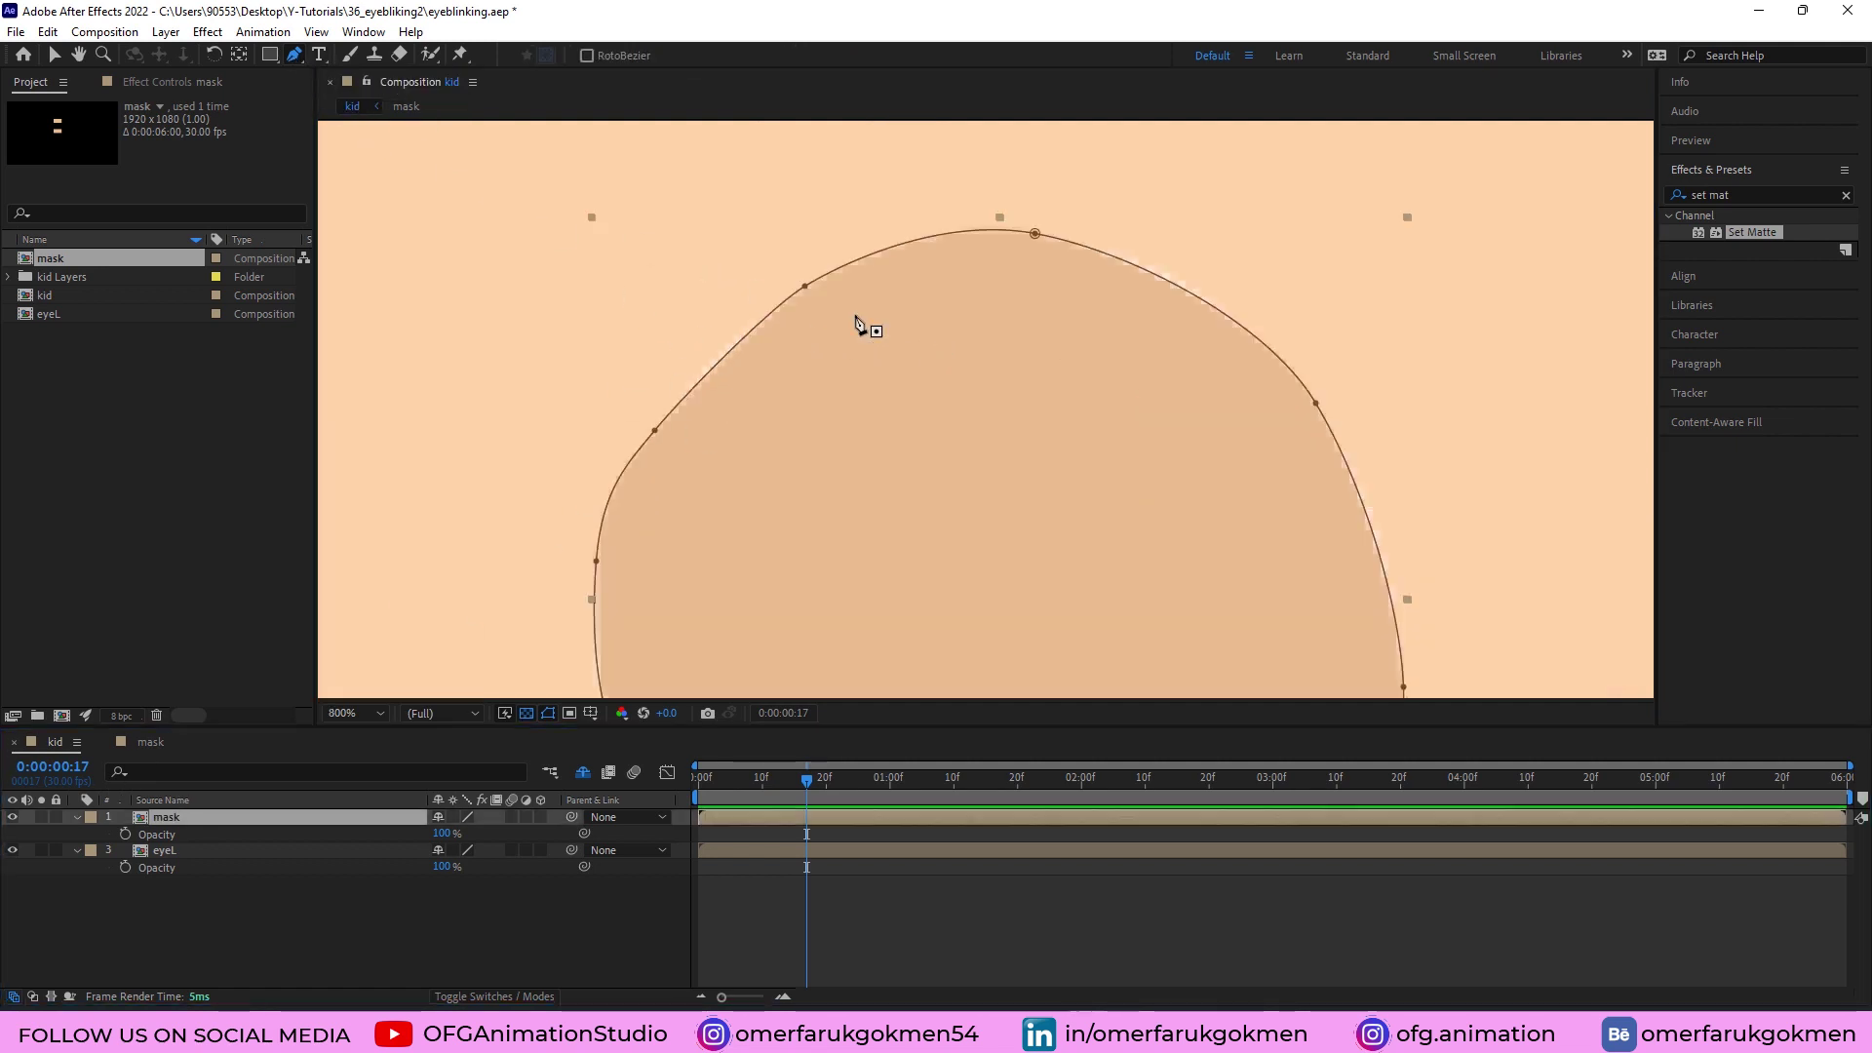
# Move a mask vertex and adjust its Bezier handles to follow the left eye's outline.
pyautogui.moveTo(807, 289); pyautogui.dragTo(741, 332)
pyautogui.moveTo(837, 278); pyautogui.dragTo(835, 276)
pyautogui.moveTo(744, 331); pyautogui.dragTo(806, 296)
pyautogui.scroll(-2, 1066, 400)
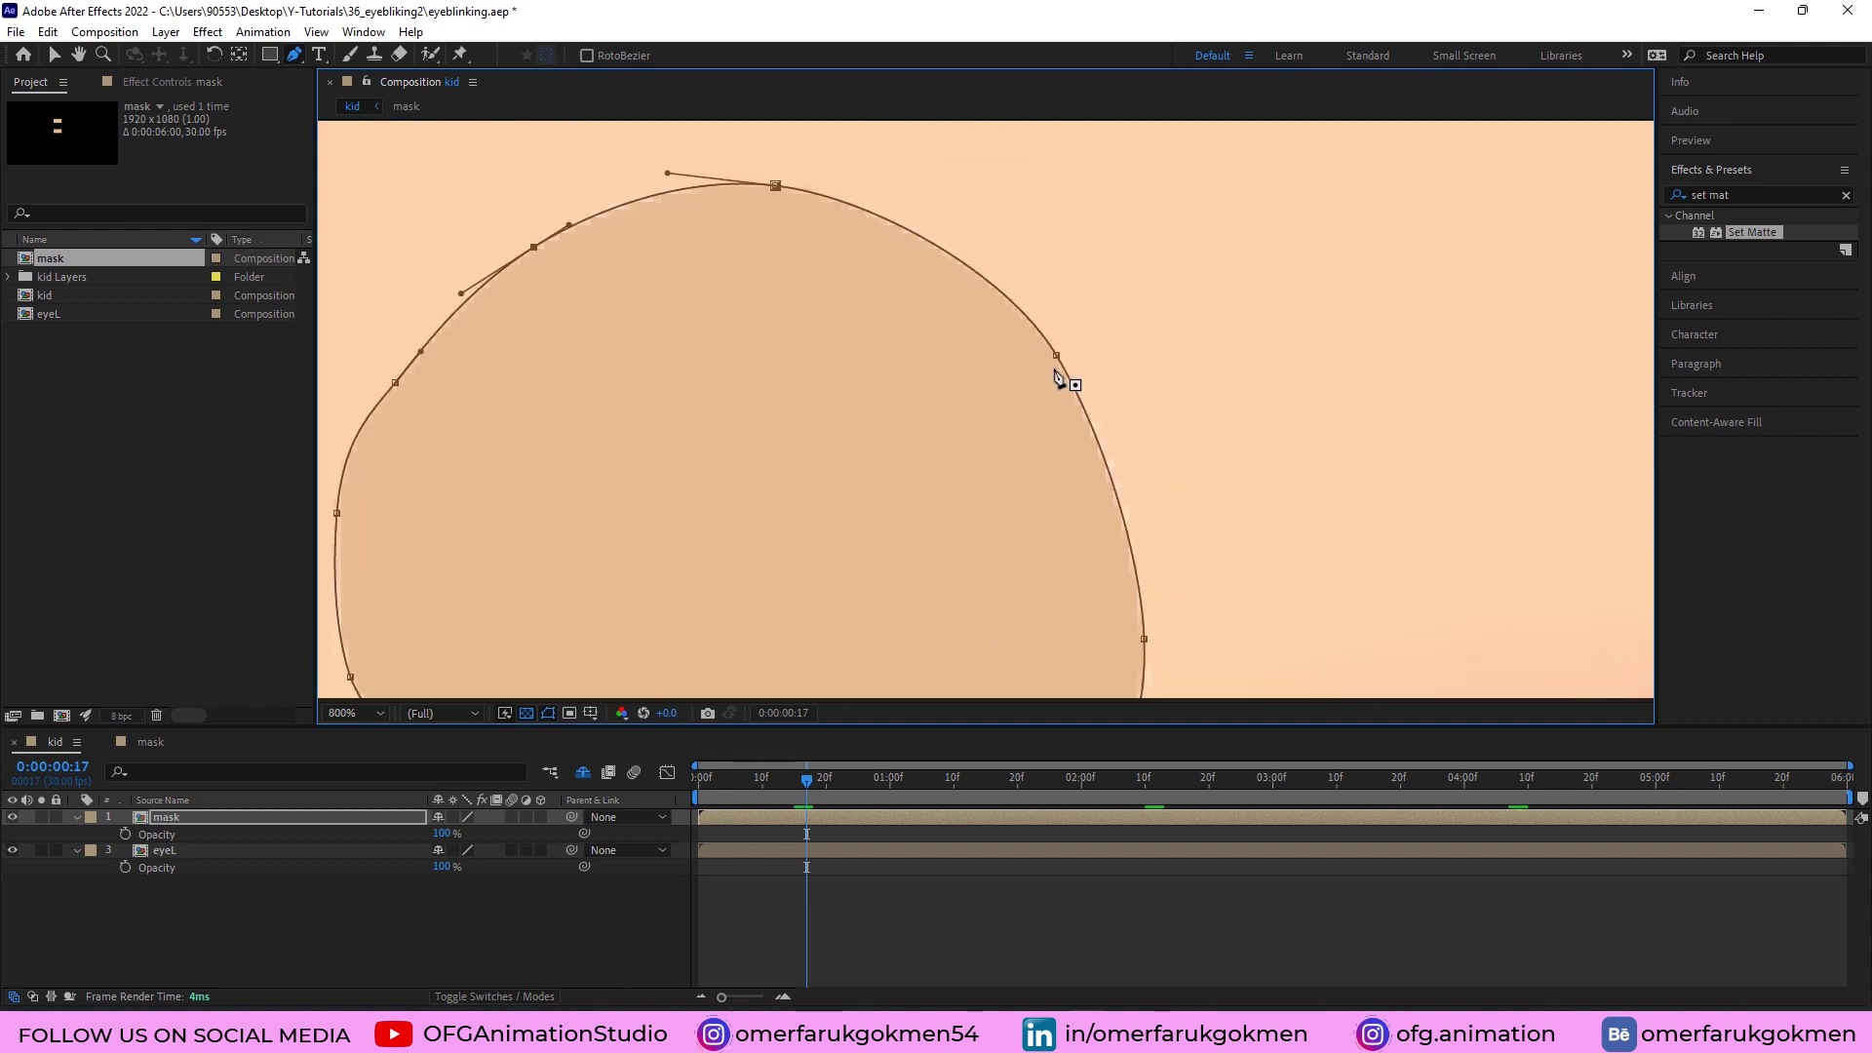
pyautogui.scroll(-5, 1136, 480)
pyautogui.scroll(3, 712, 490)
pyautogui.hscroll(-4, 711, 490)
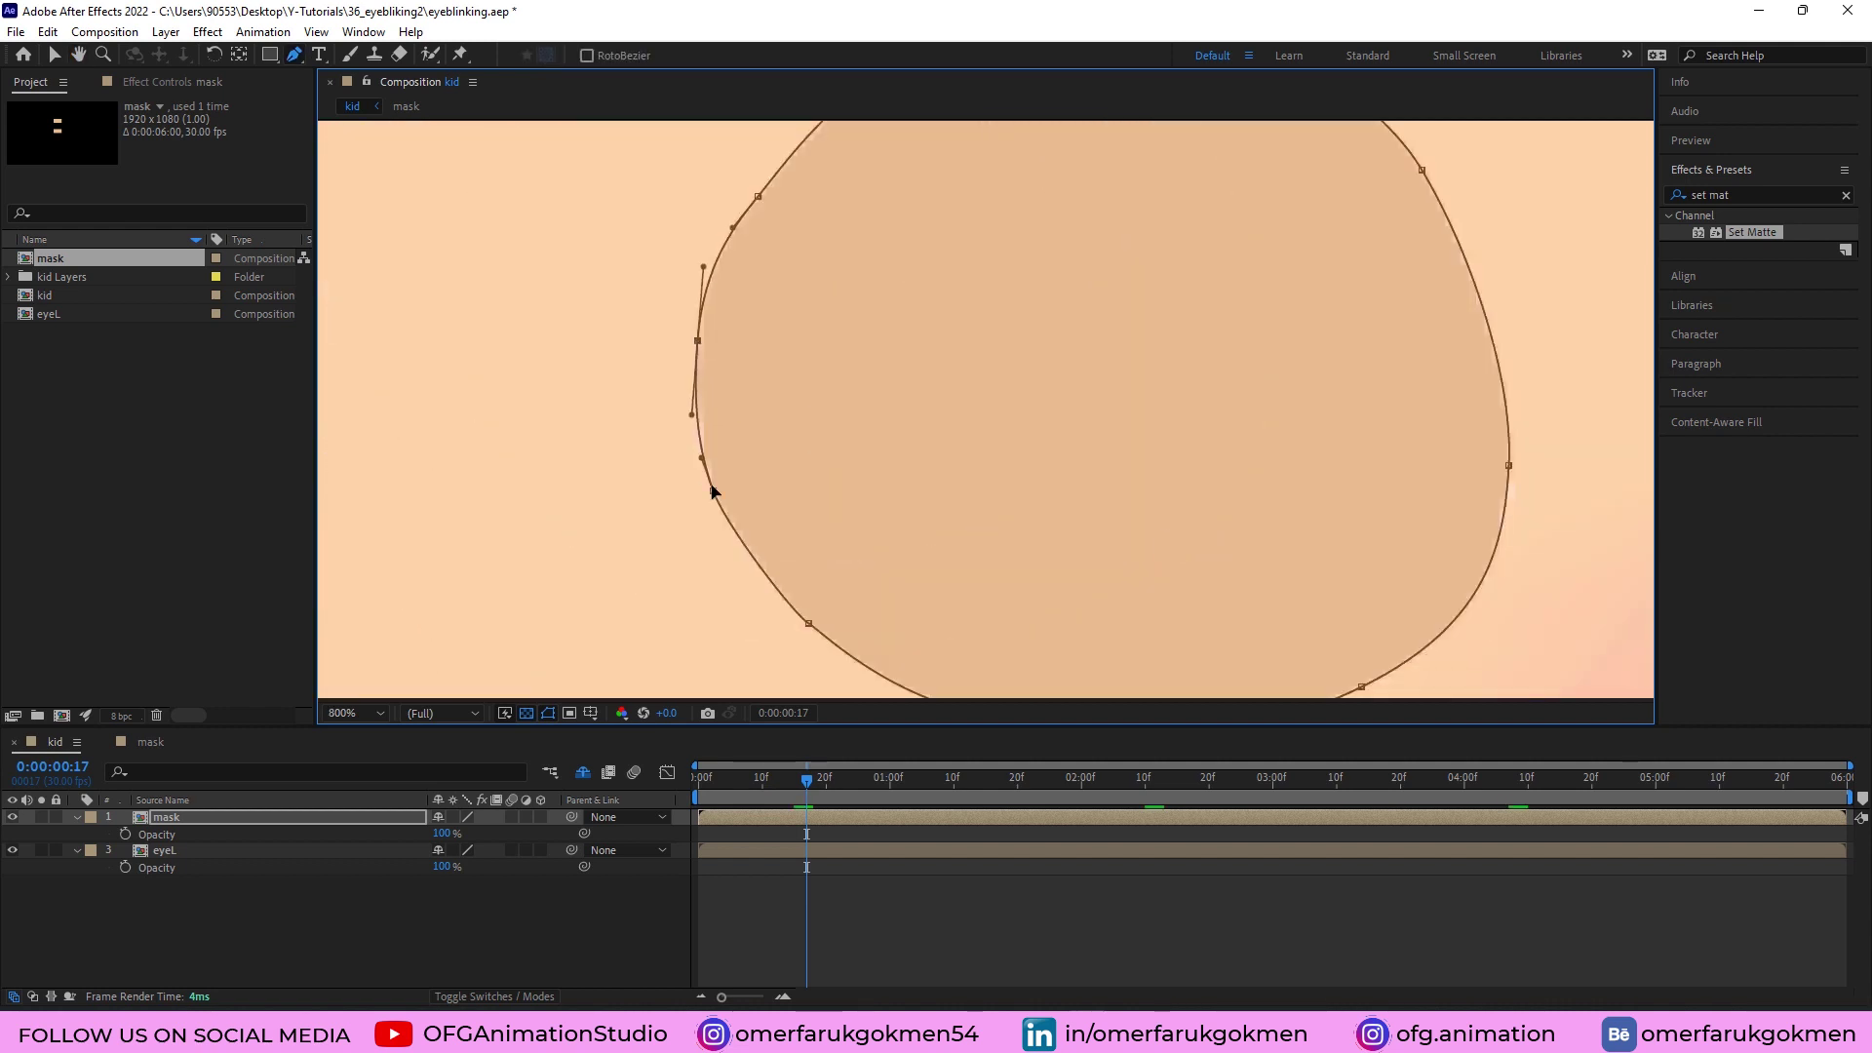
pyautogui.scroll(4, 882, 451)
# Pull out curve handles at the mask's top vertex so it hugs the eye, then deselect.
pyautogui.click(668, 506)
pyautogui.moveTo(1040, 309); pyautogui.dragTo(940, 297)
pyautogui.scroll(-4, 1205, 441)
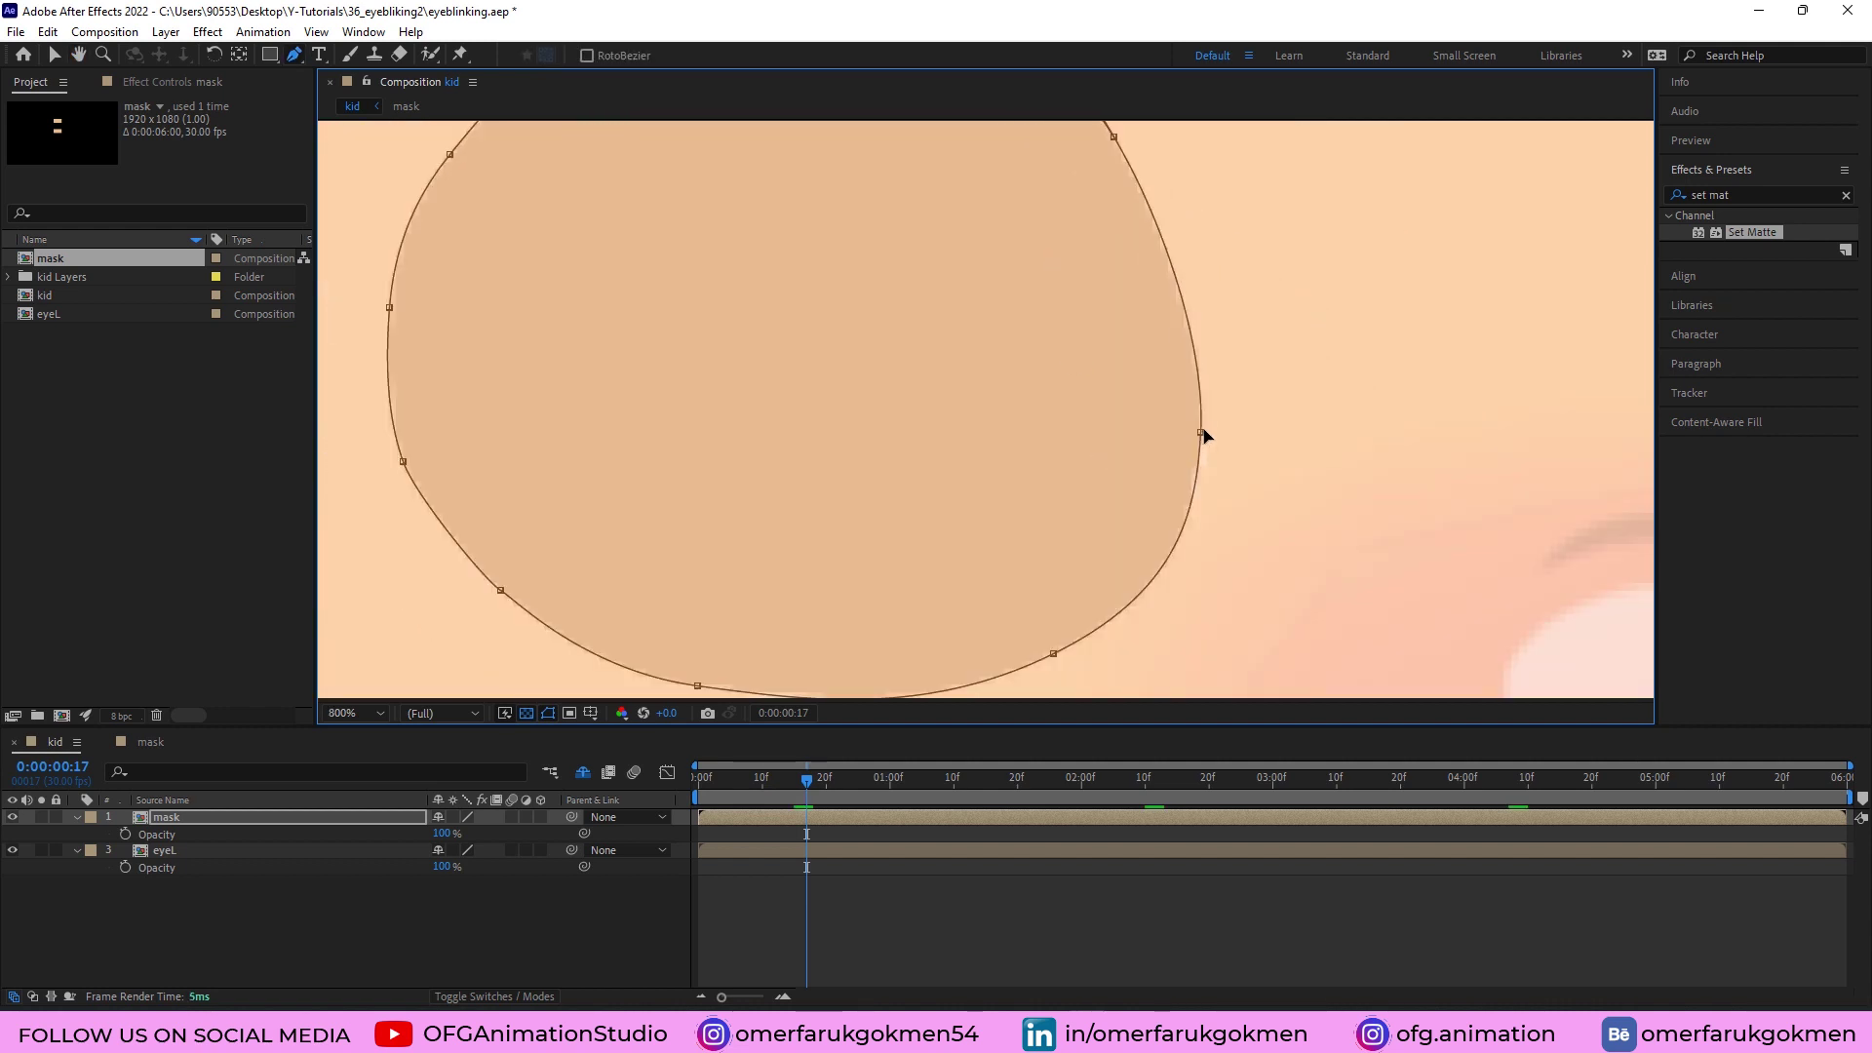
pyautogui.scroll(-2, 1205, 441)
pyautogui.scroll(2, 1154, 418)
pyautogui.scroll(-5, 969, 405)
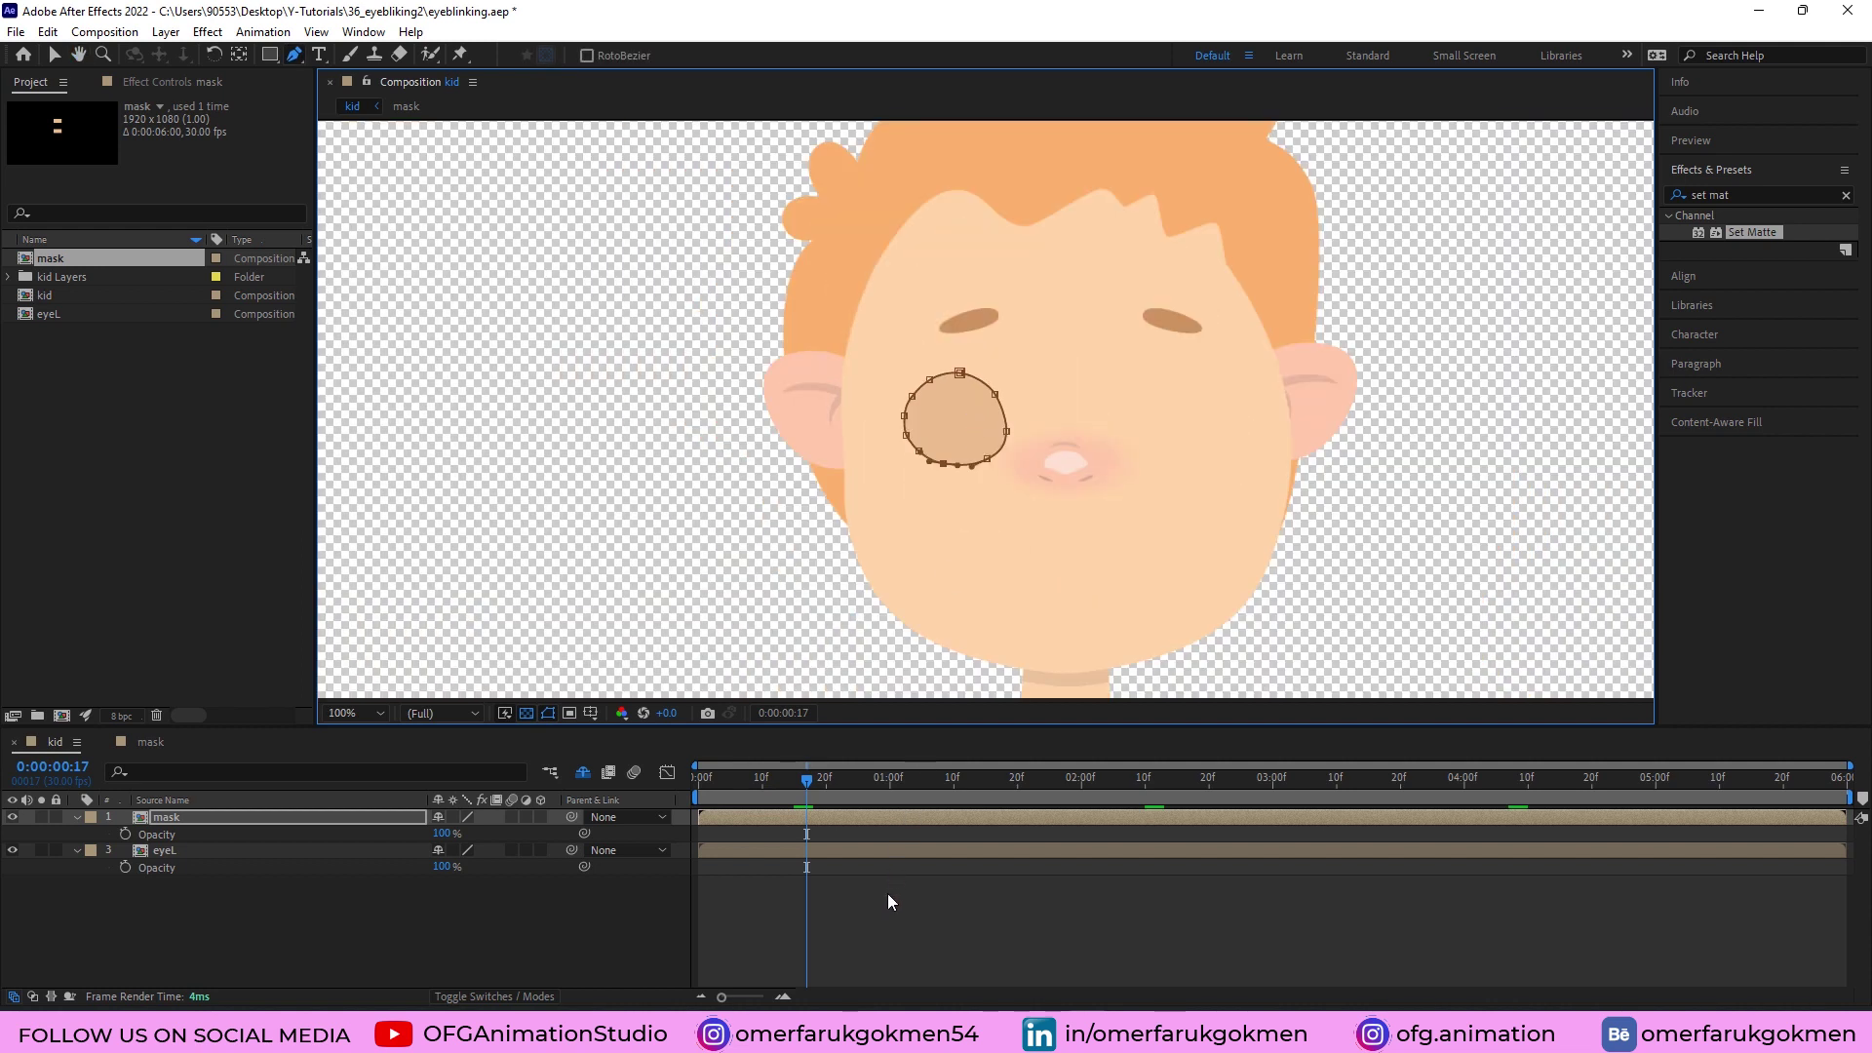
pyautogui.click(894, 887)
# Return the playhead to 0, collapse the layer properties, and select both eyeL and mask.
pyautogui.moveTo(806, 779); pyautogui.dragTo(636, 798)
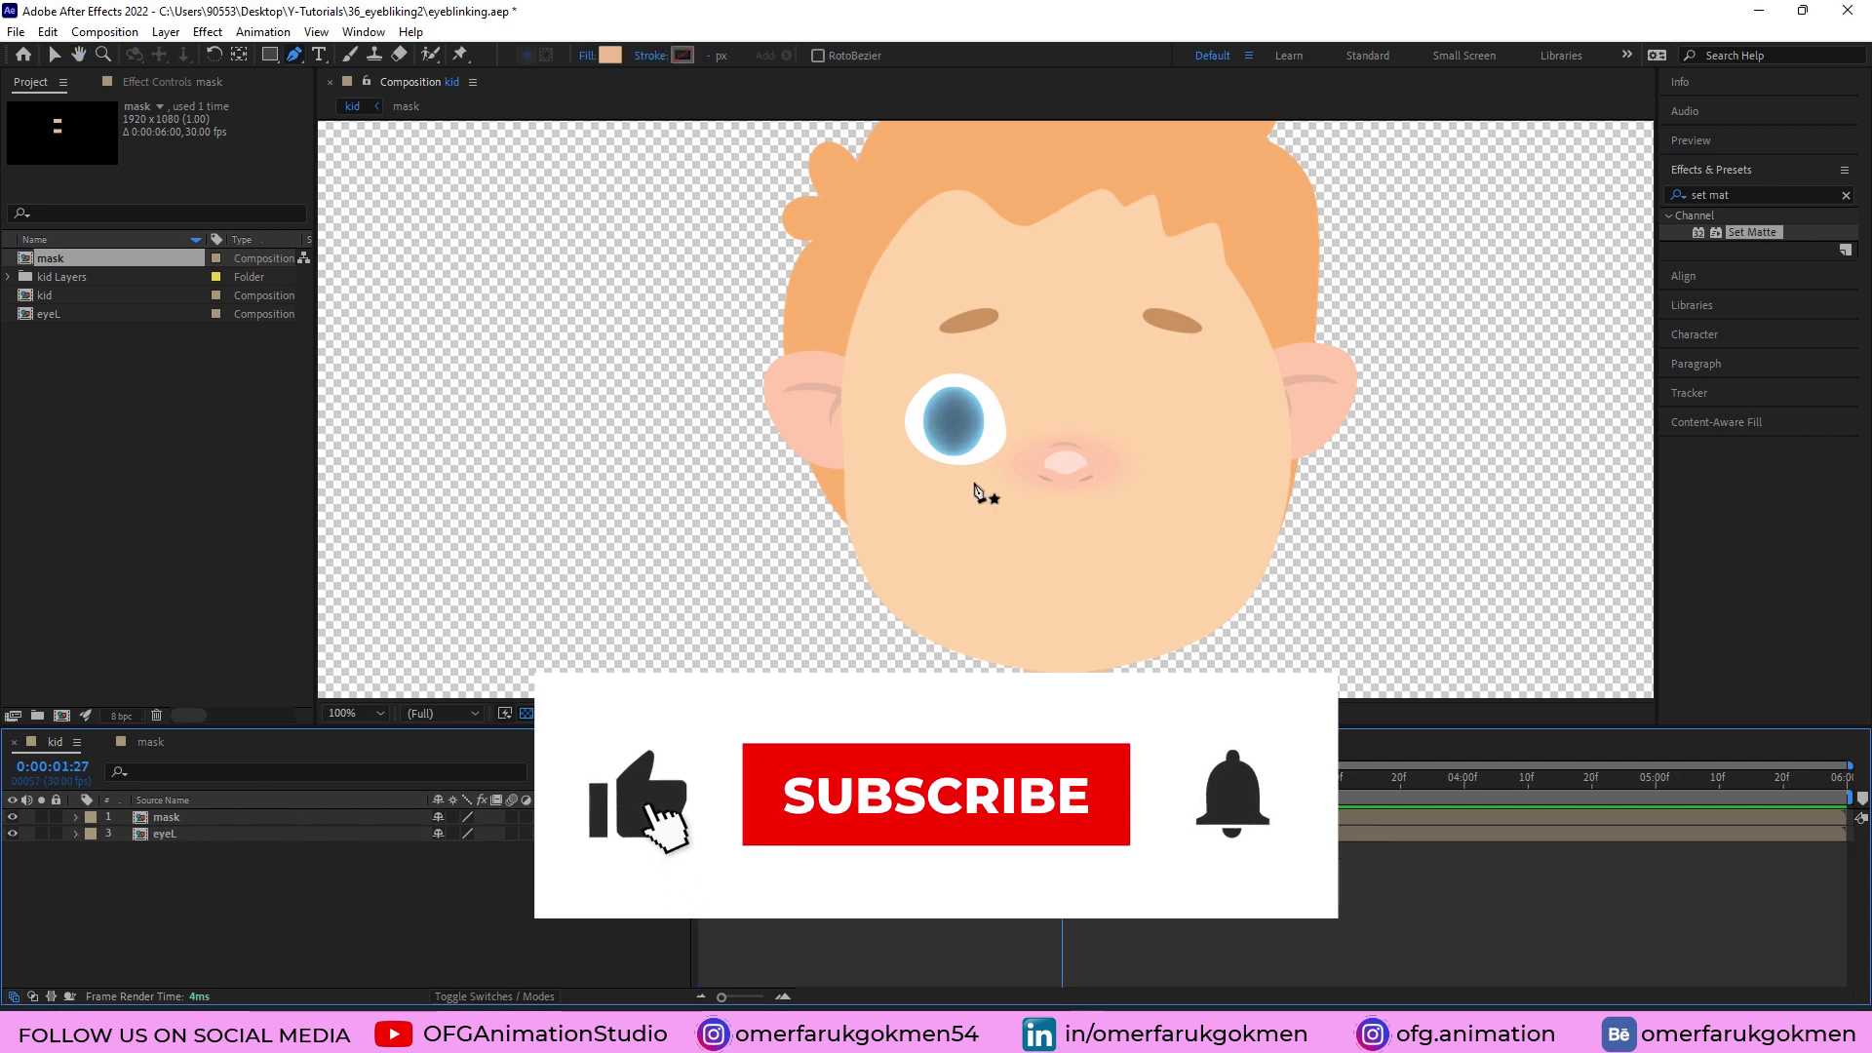
pyautogui.press('t')
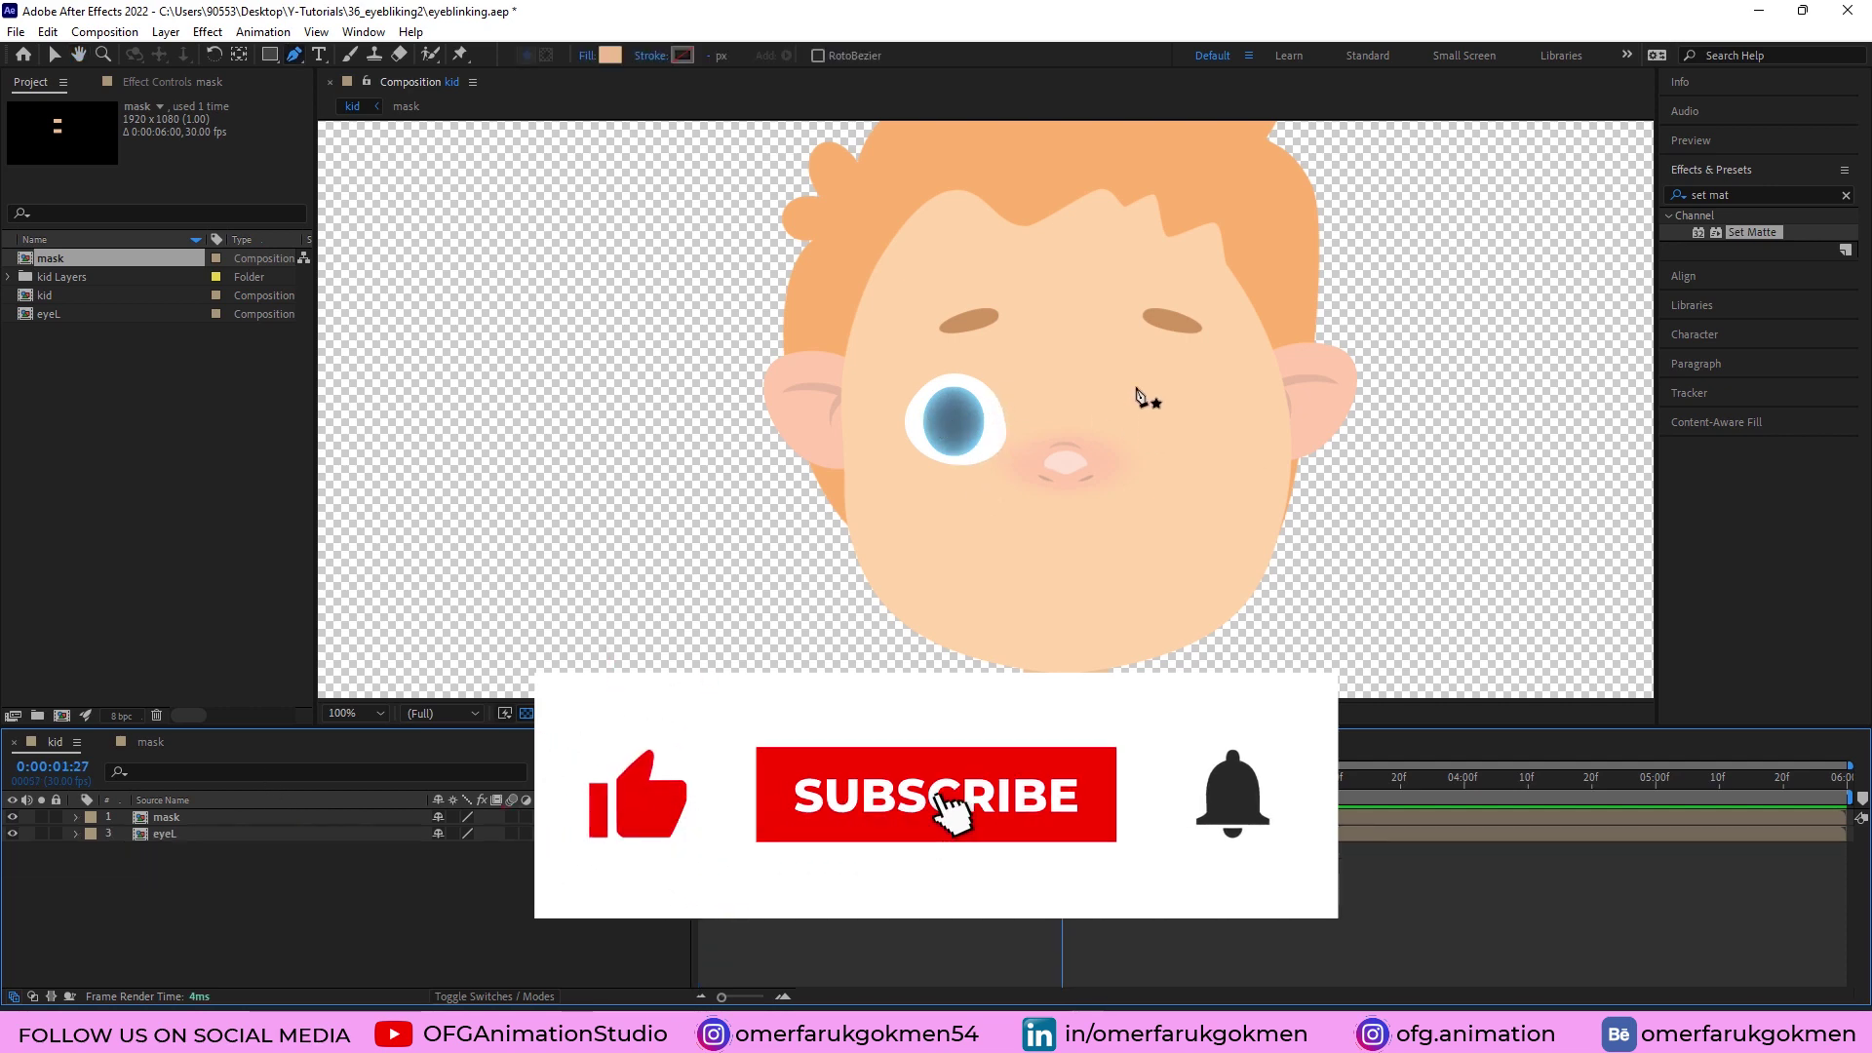
pyautogui.click(162, 834)
pyautogui.hotkey('ctrl', 'a')
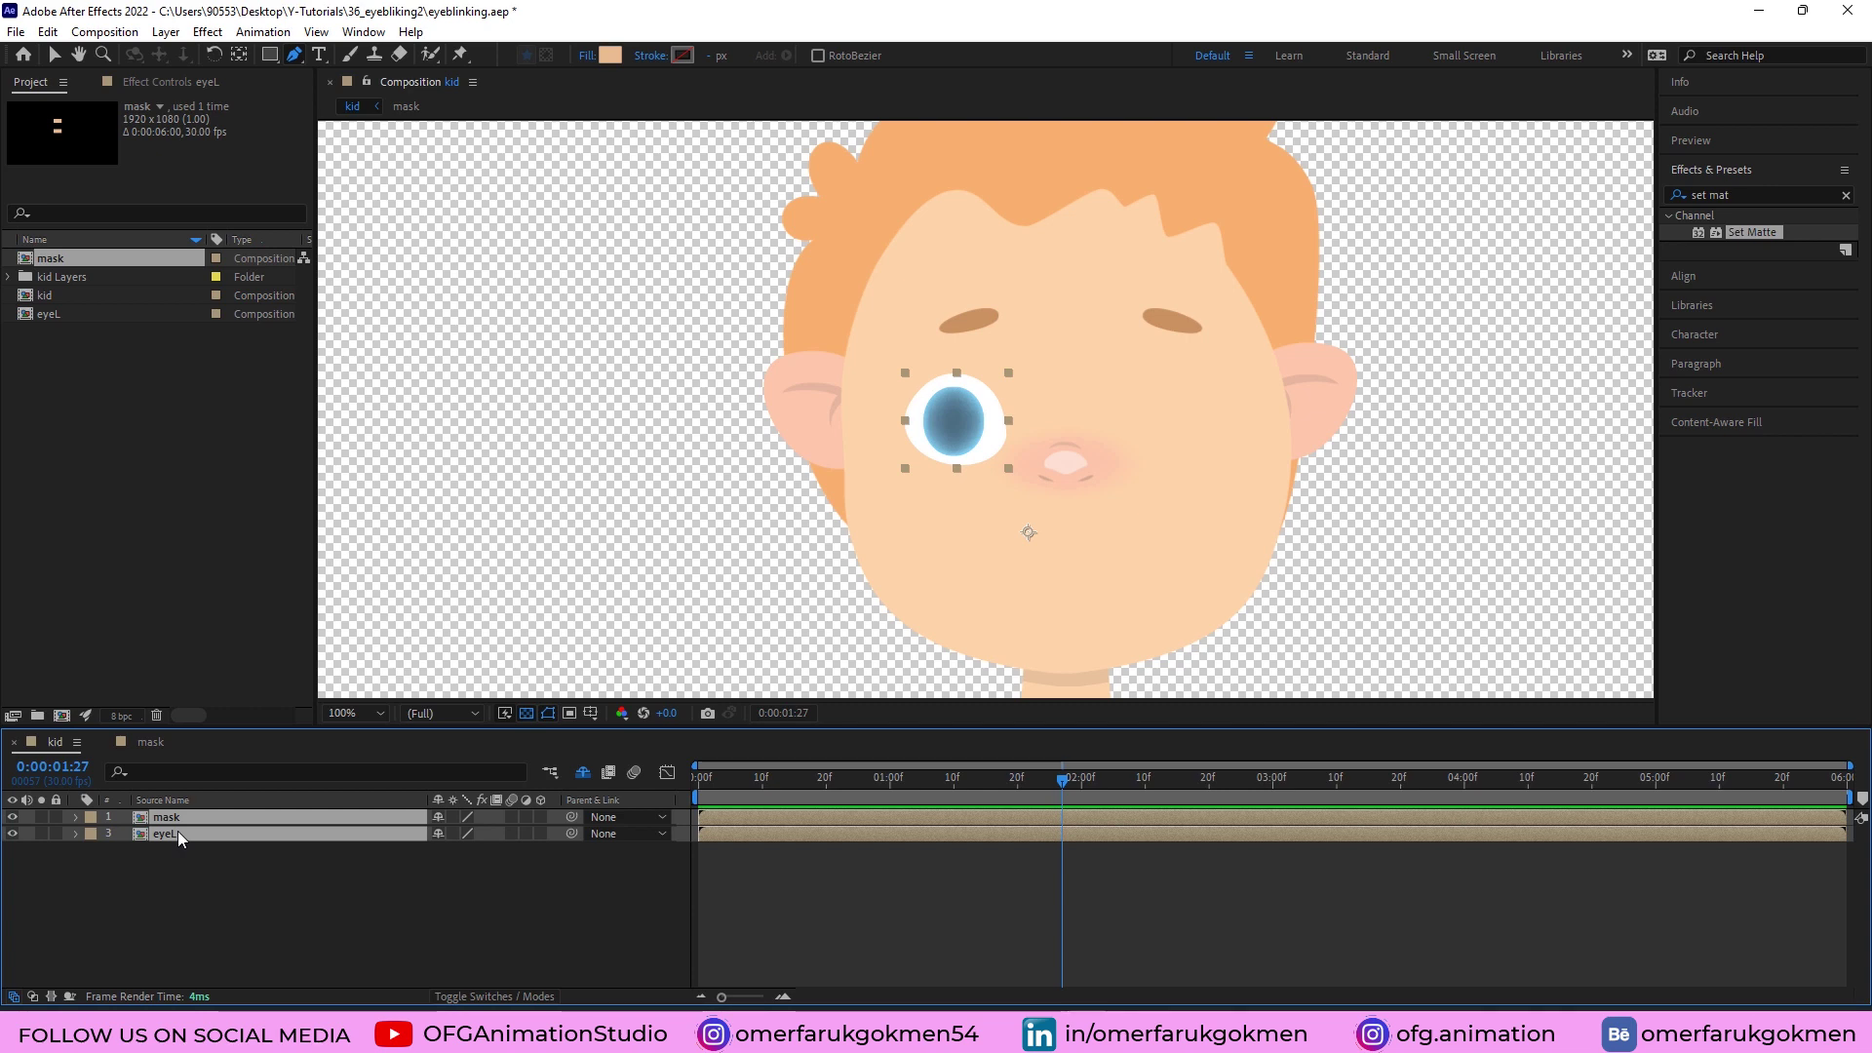
# Pre-compose the eye and mask layers into a new composition named eyeL.
pyautogui.rightClick(177, 831)
pyautogui.click(257, 725)
pyautogui.write('eye')
pyautogui.press('capslock')
pyautogui.write('L')
pyautogui.press('capslock')
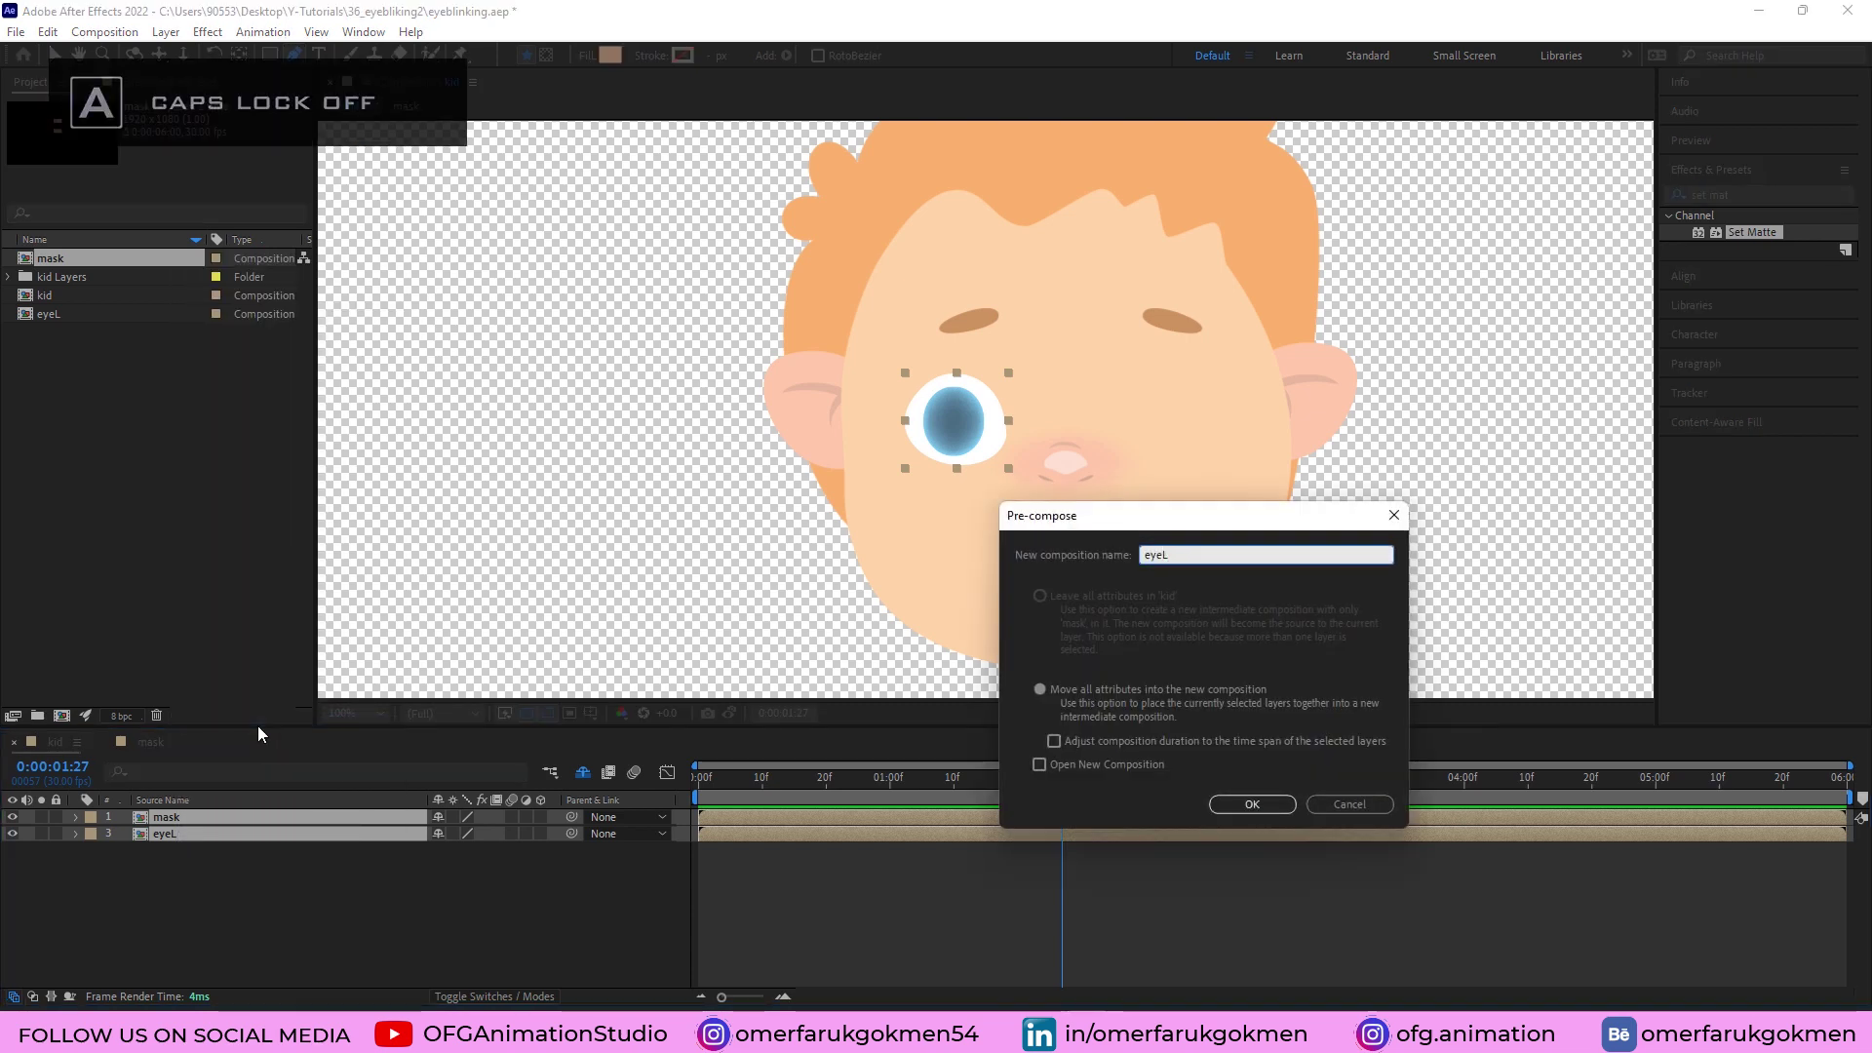
pyautogui.press('Return')
# Duplicate the eye precomp layer and rename the top copy eyeRight.
pyautogui.click(201, 893)
pyautogui.click(195, 815)
pyautogui.hotkey('ctrl', 'd')
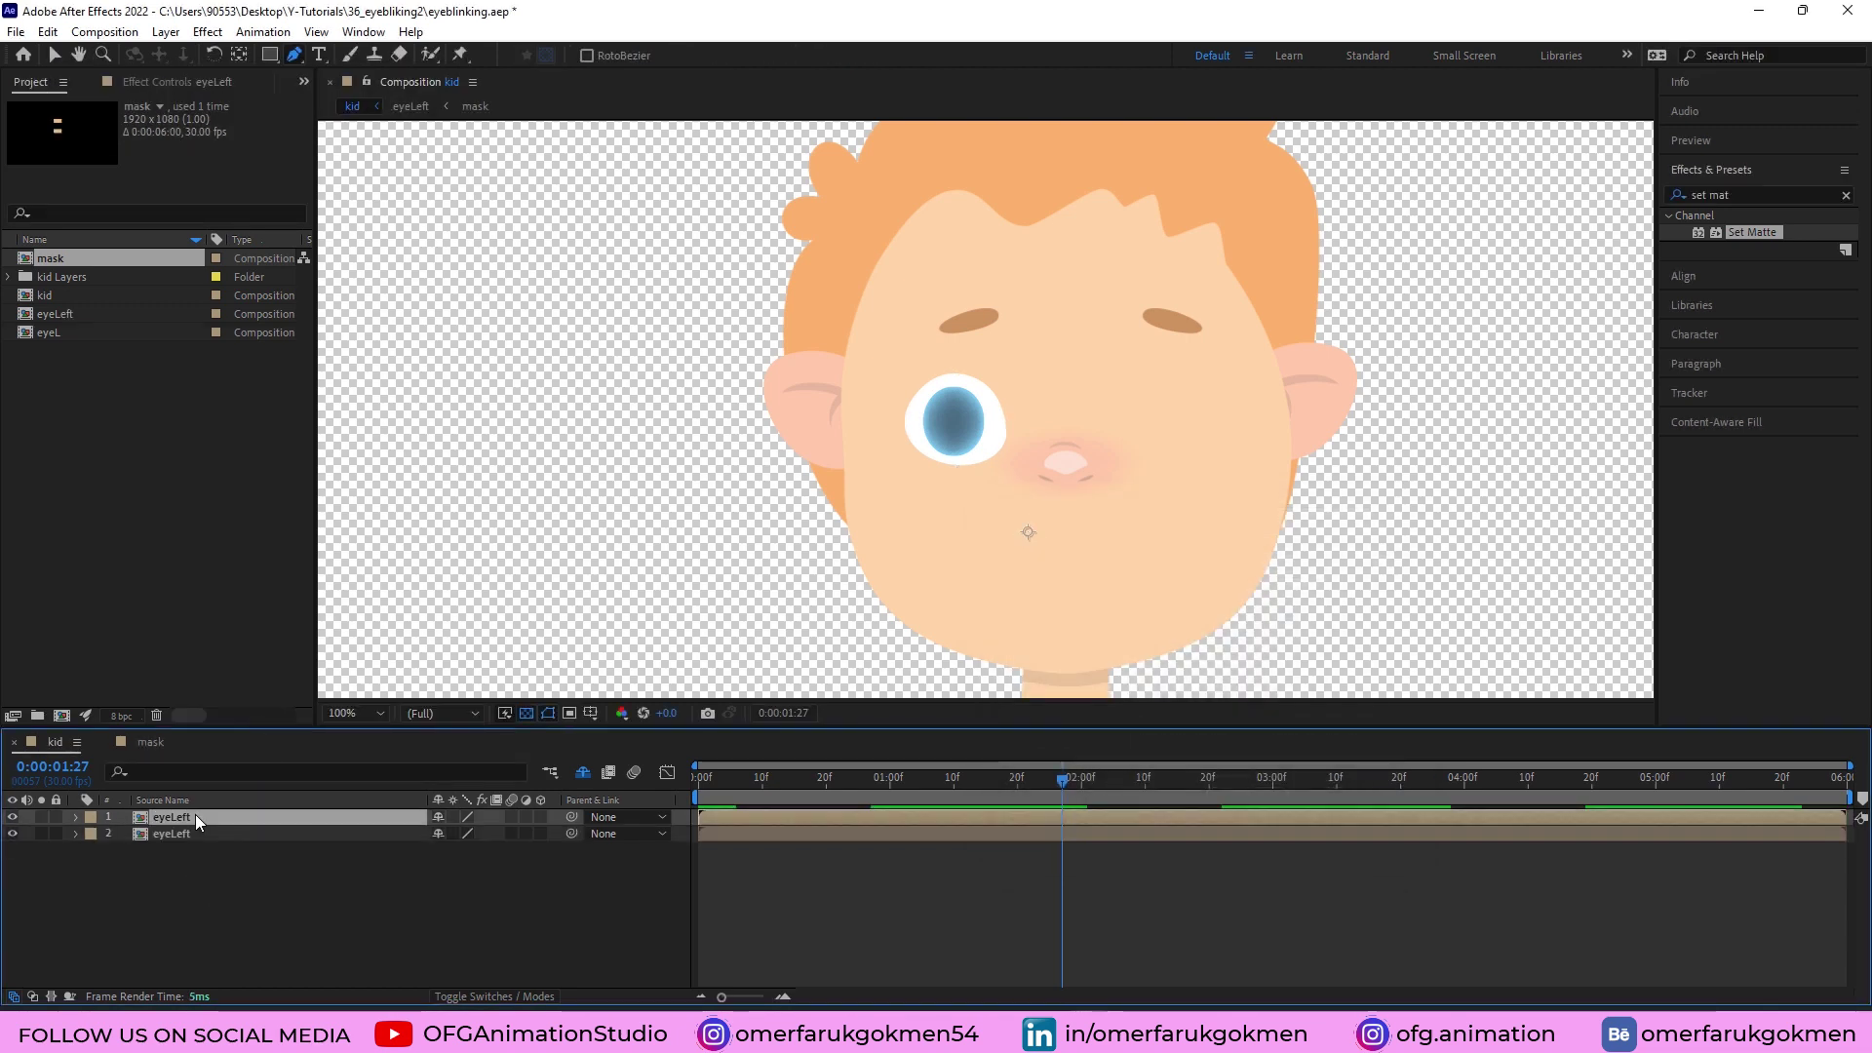
pyautogui.press('Return')
pyautogui.click(195, 817)
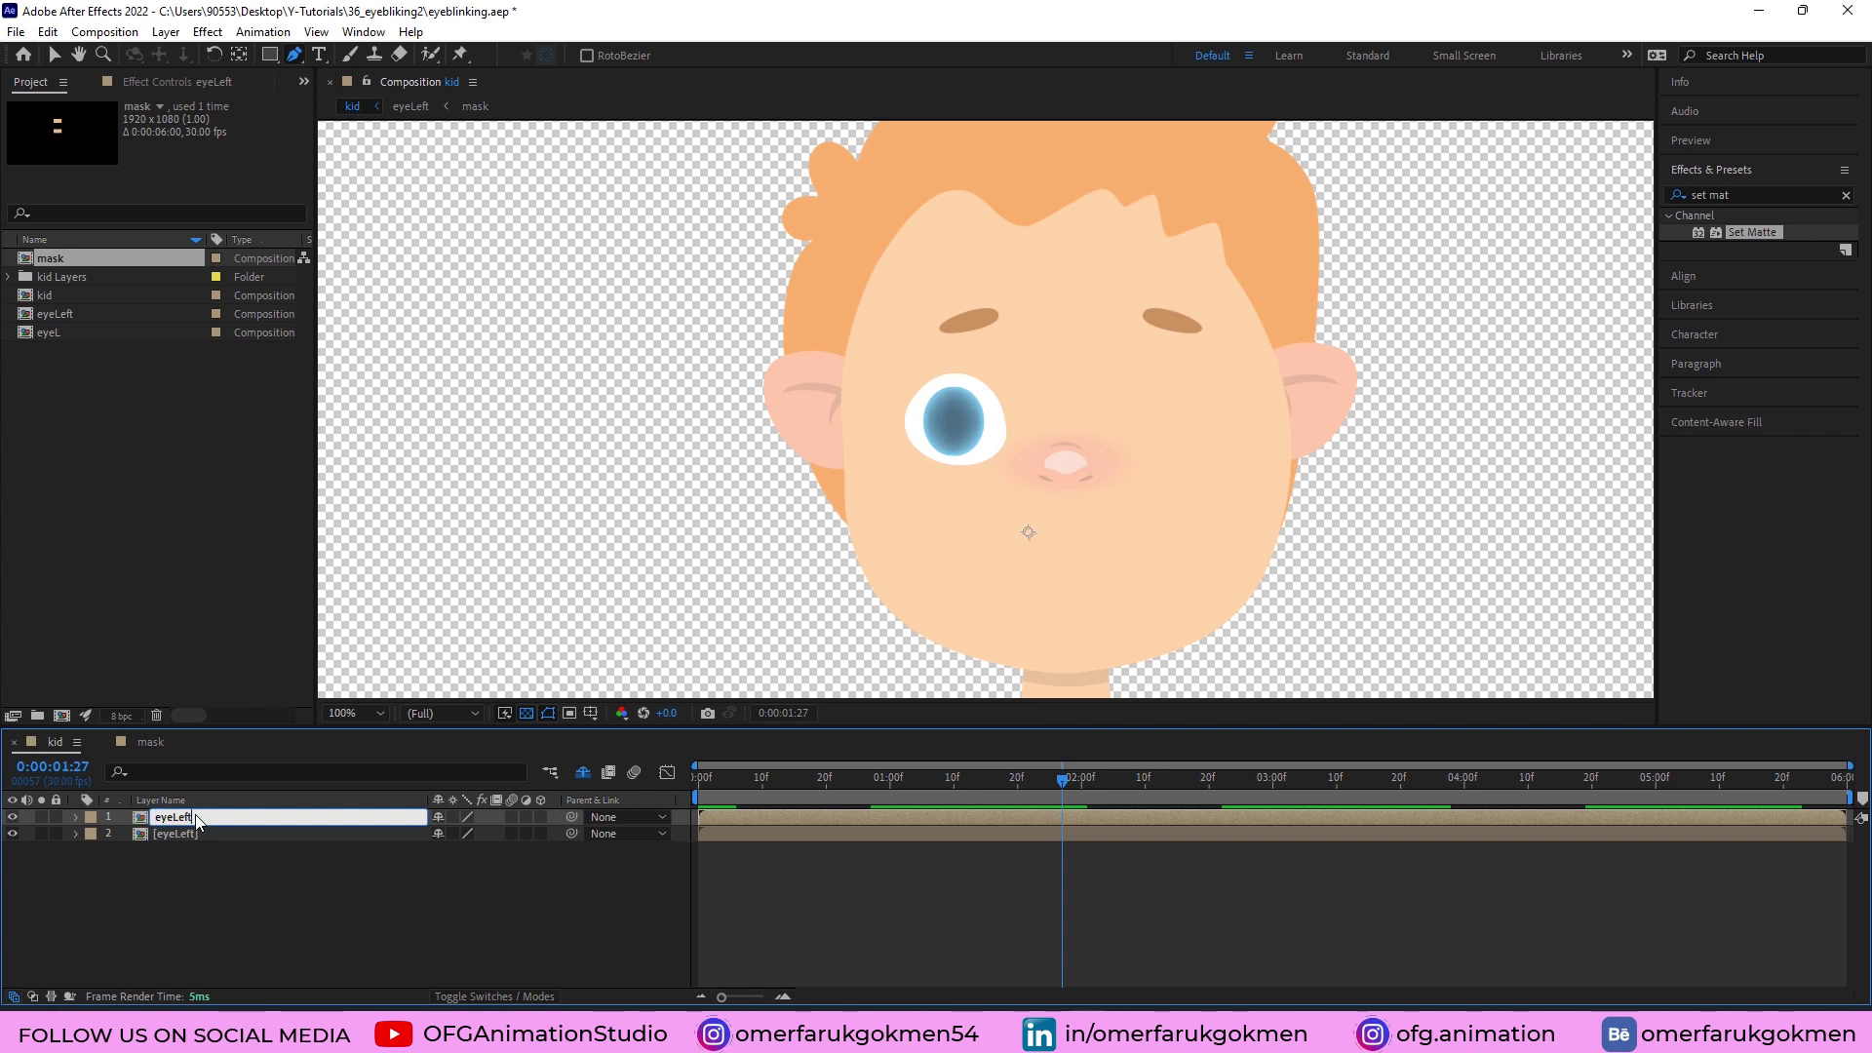
pyautogui.press('BackSpace')
pyautogui.write('R')
pyautogui.press('capslock')
pyautogui.write('ight')
pyautogui.press('Return')
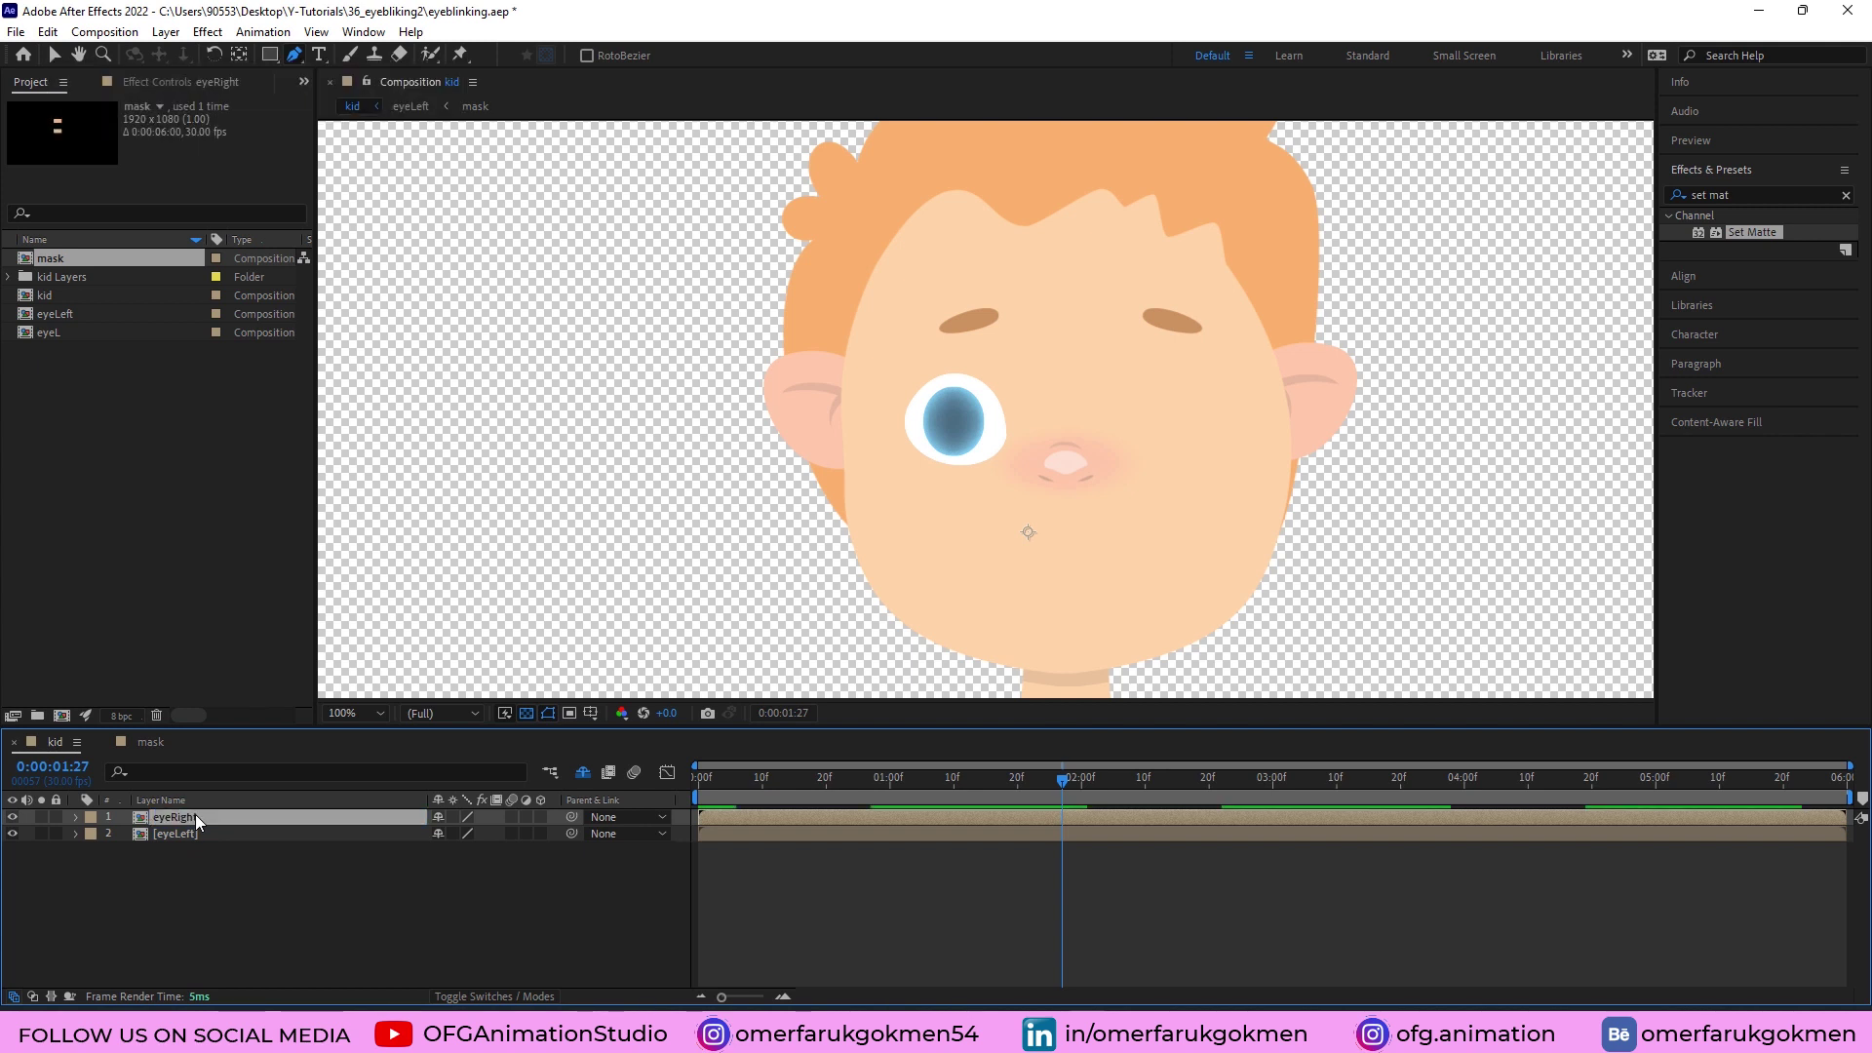
# Move eyeRight to the right, flip it horizontally, align it over the right eye, and preview from 0.
pyautogui.press('v')
pyautogui.moveTo(961, 429); pyautogui.dragTo(1163, 426)
pyautogui.rightClick(1162, 424)
pyautogui.moveTo(1307, 506)
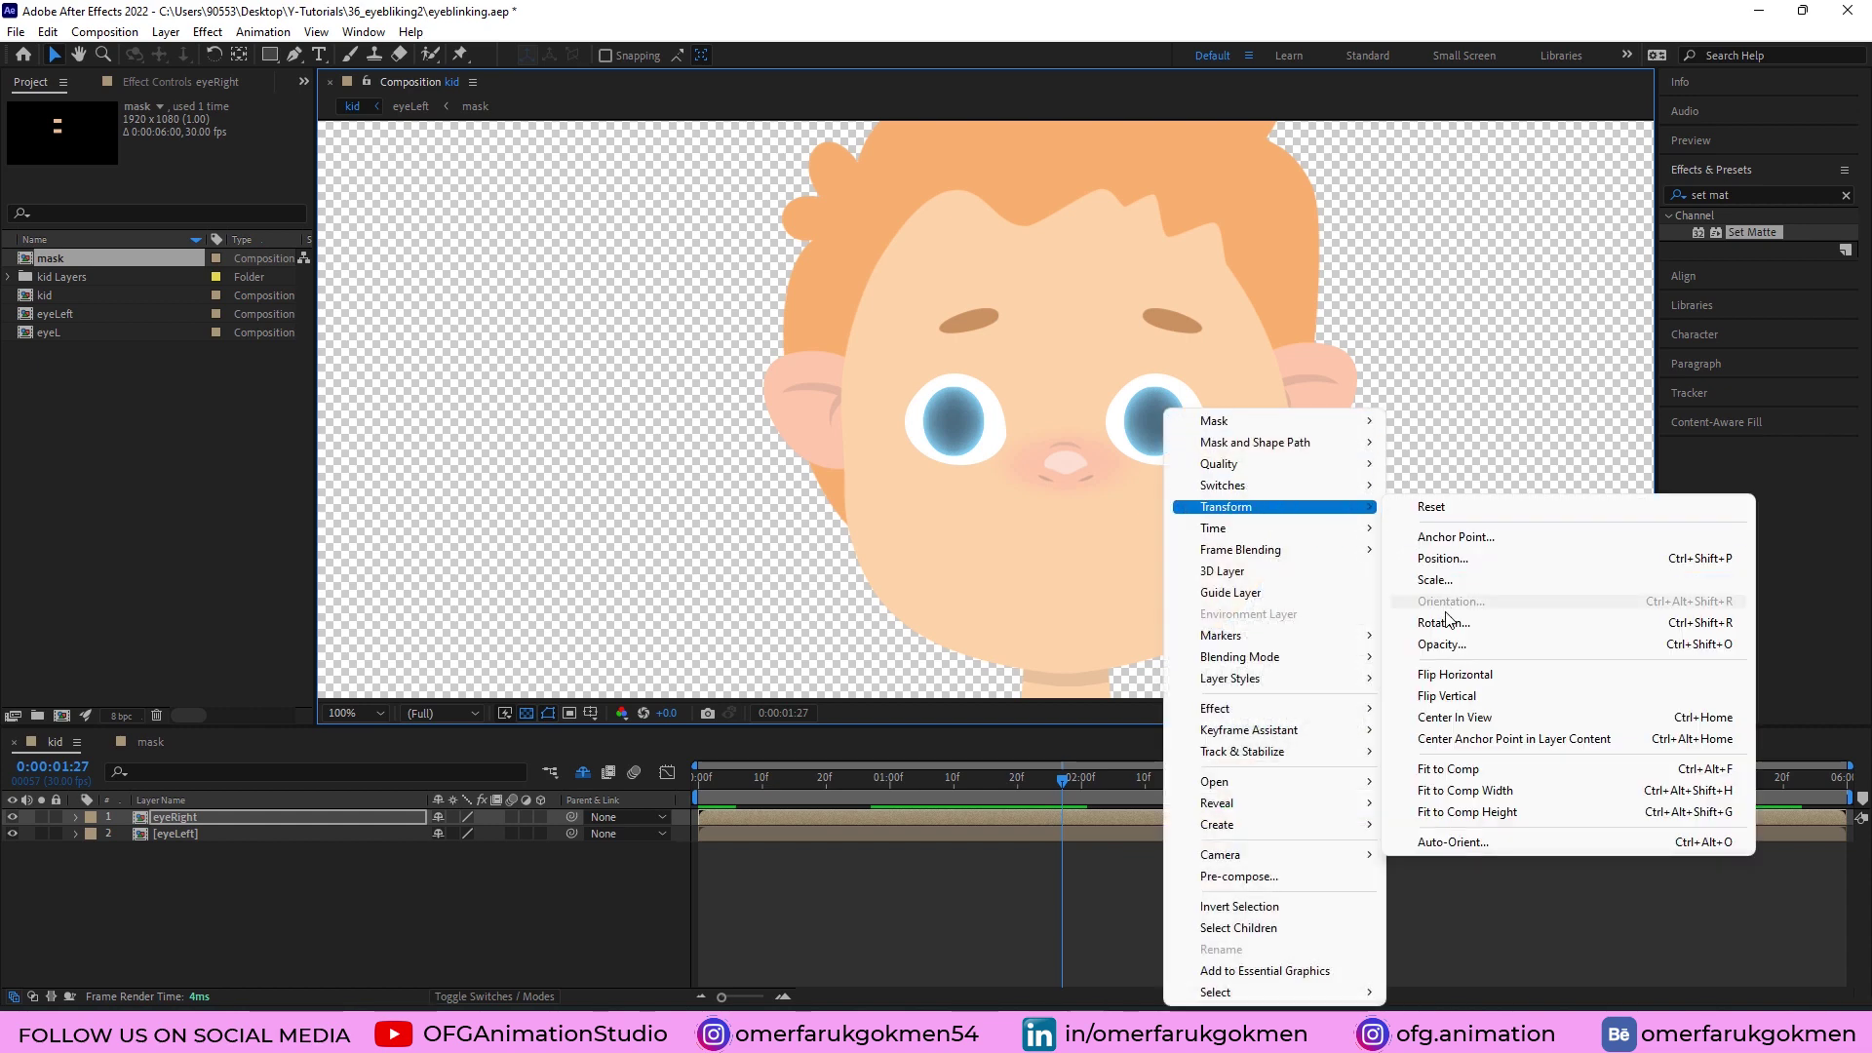
pyautogui.click(1457, 673)
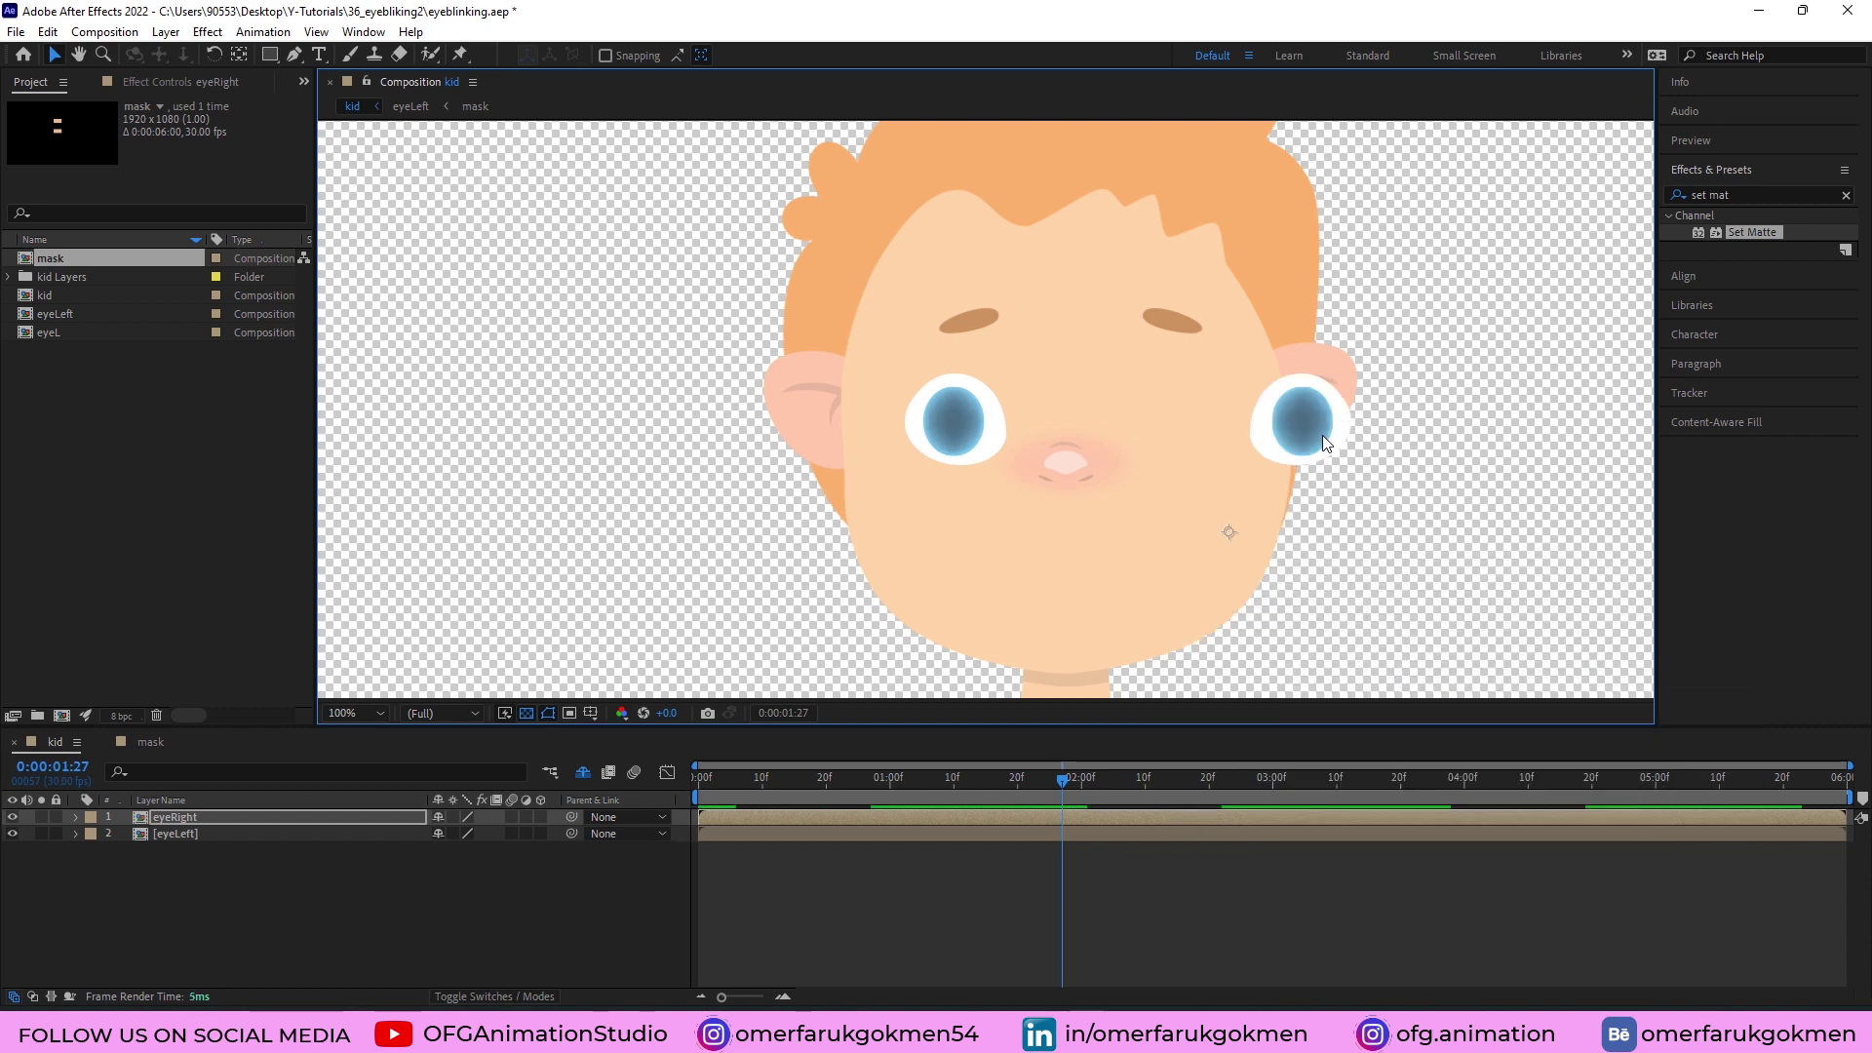
pyautogui.moveTo(1287, 431); pyautogui.dragTo(1153, 440)
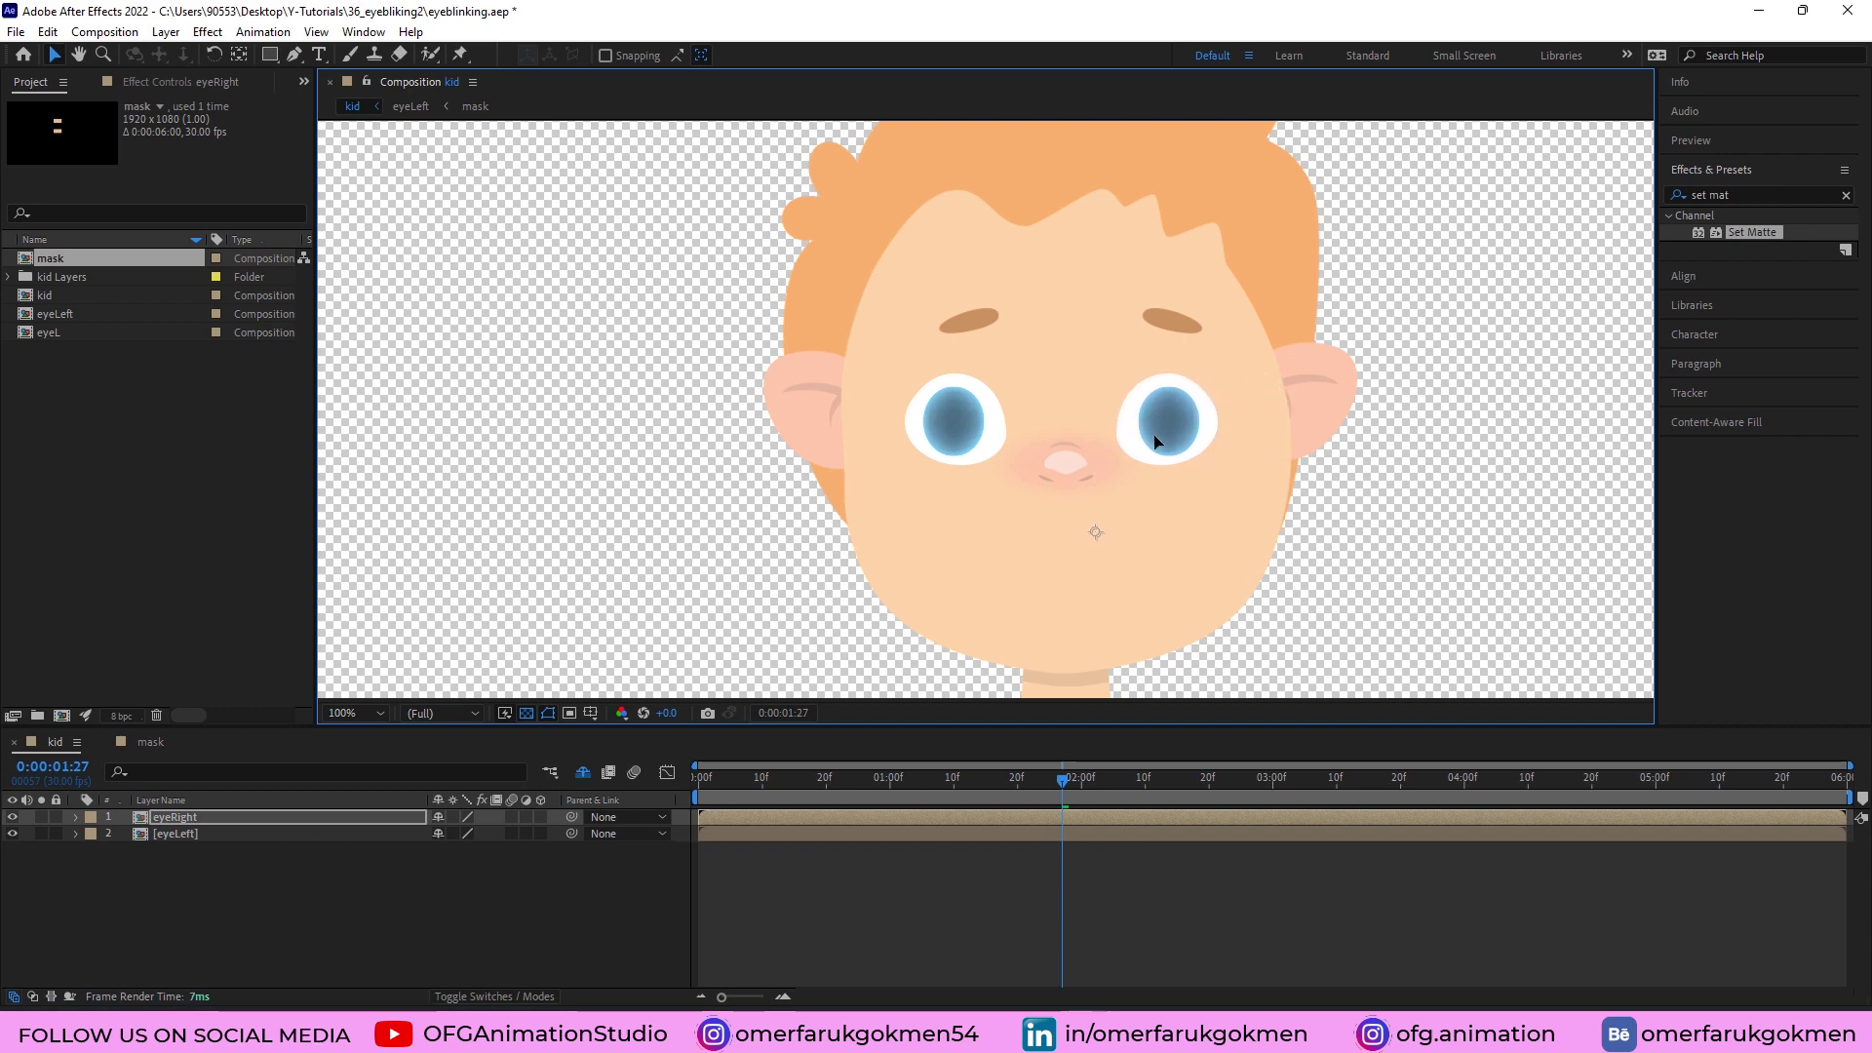
pyautogui.moveTo(1059, 782); pyautogui.dragTo(581, 792)
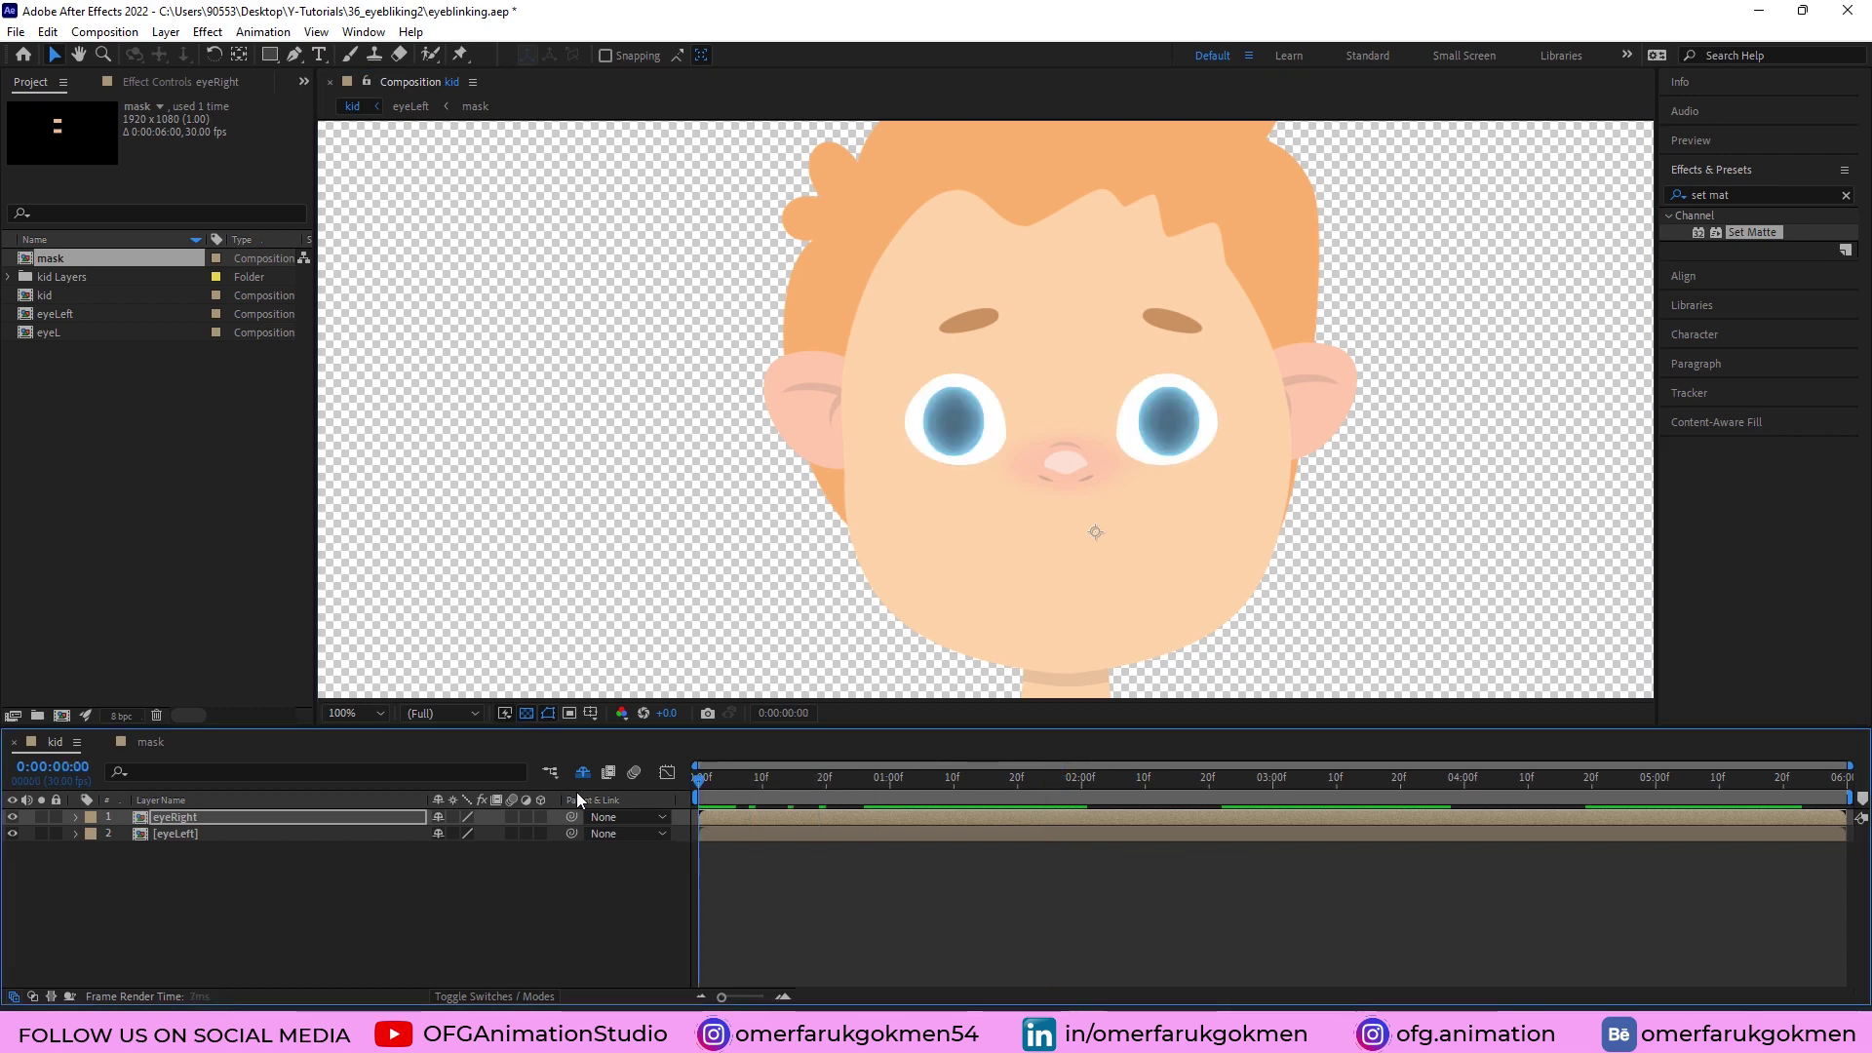
pyautogui.press('space')
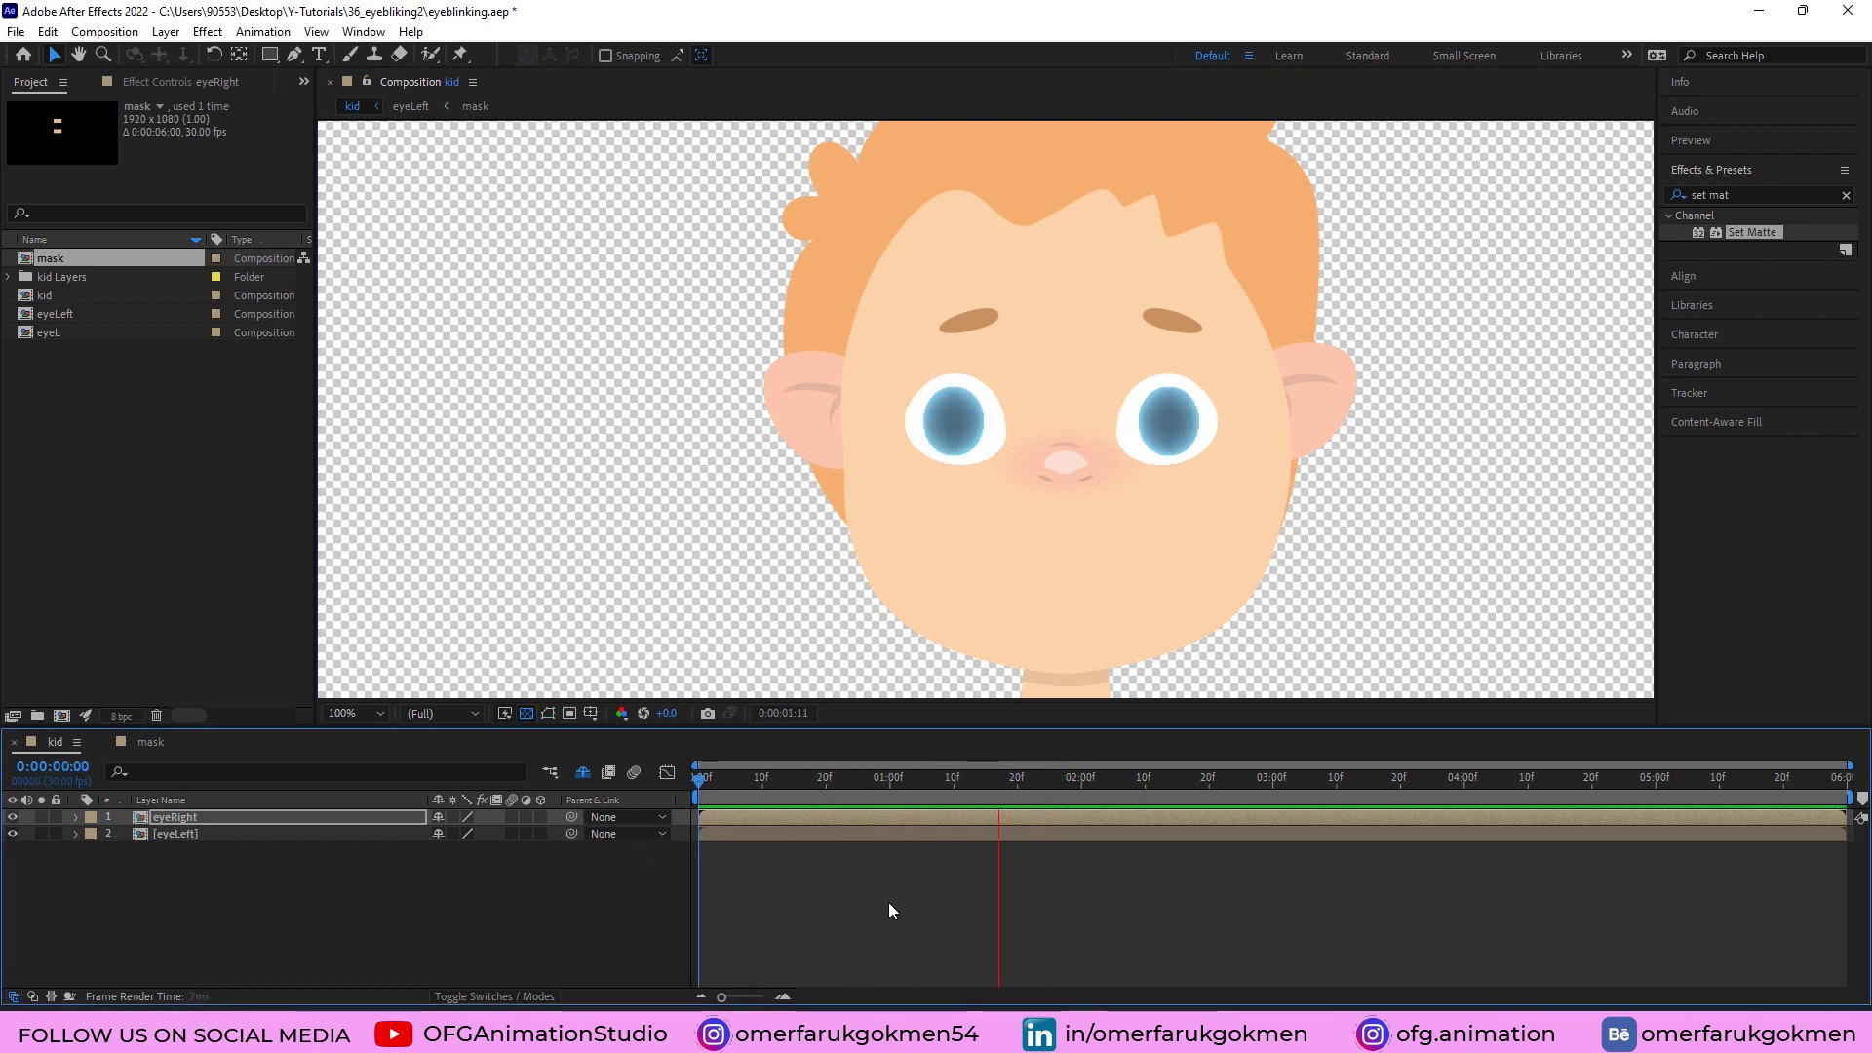